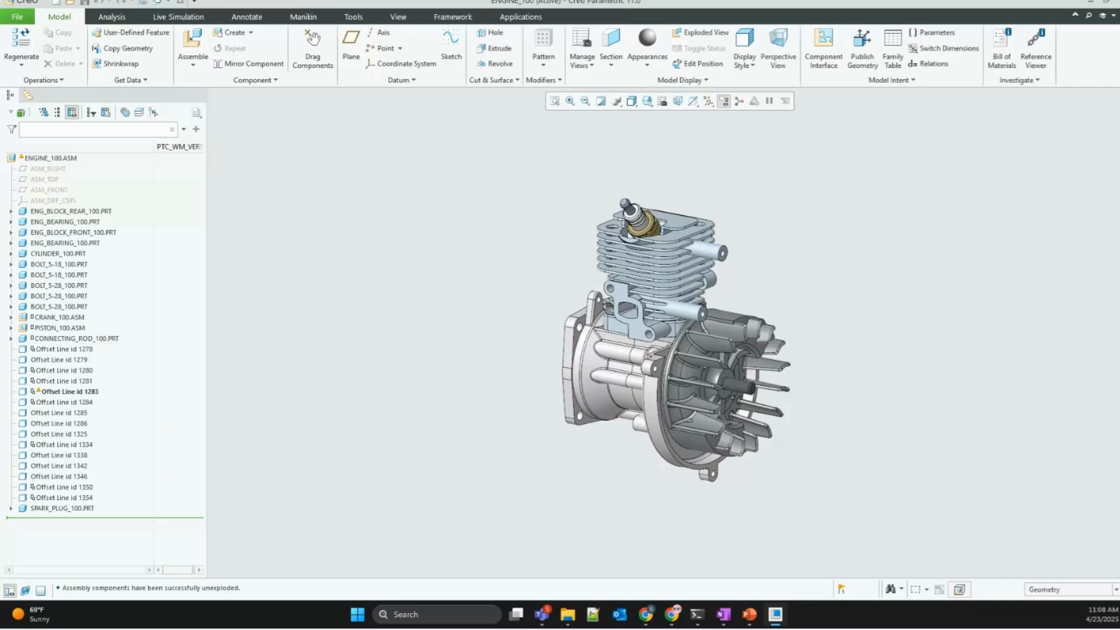
pyautogui.press('super')
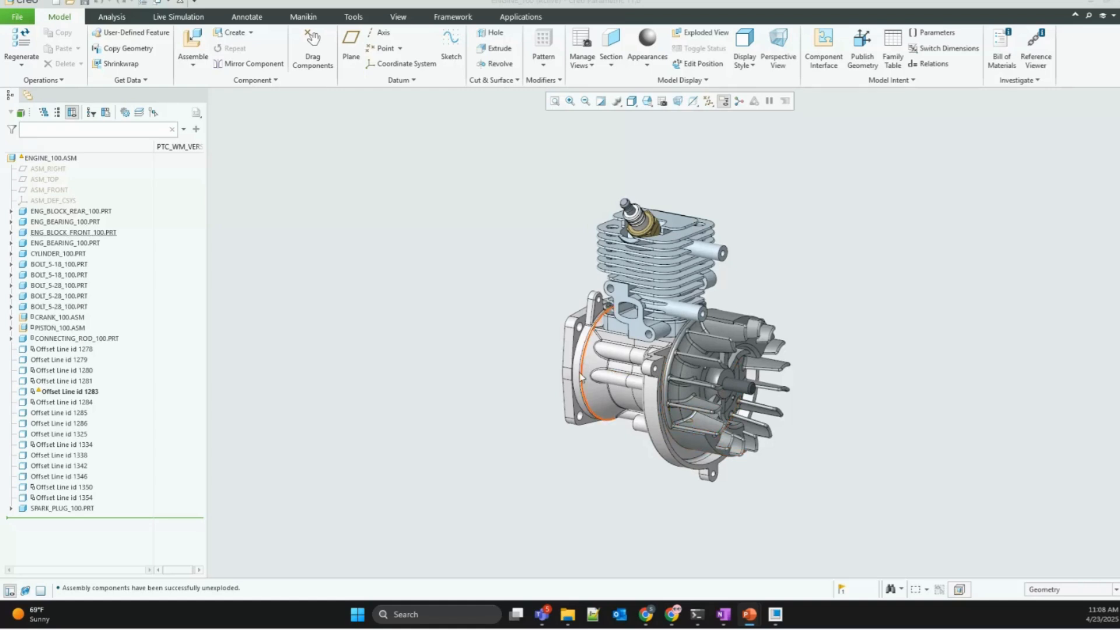
pyautogui.click(524, 364)
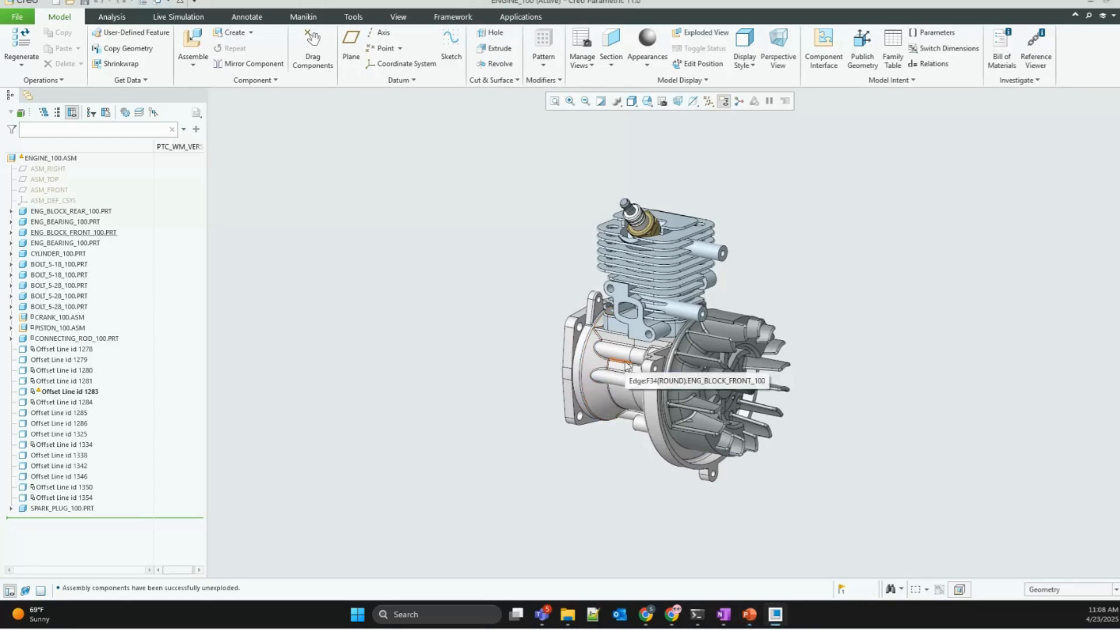
pyautogui.moveTo(630, 361)
pyautogui.keyDown('shift'); pyautogui.mouseDown(button='middle')
pyautogui.moveTo(679, 327)
pyautogui.moveTo(726, 347)
pyautogui.mouseUp(button='middle'); pyautogui.keyUp('shift')
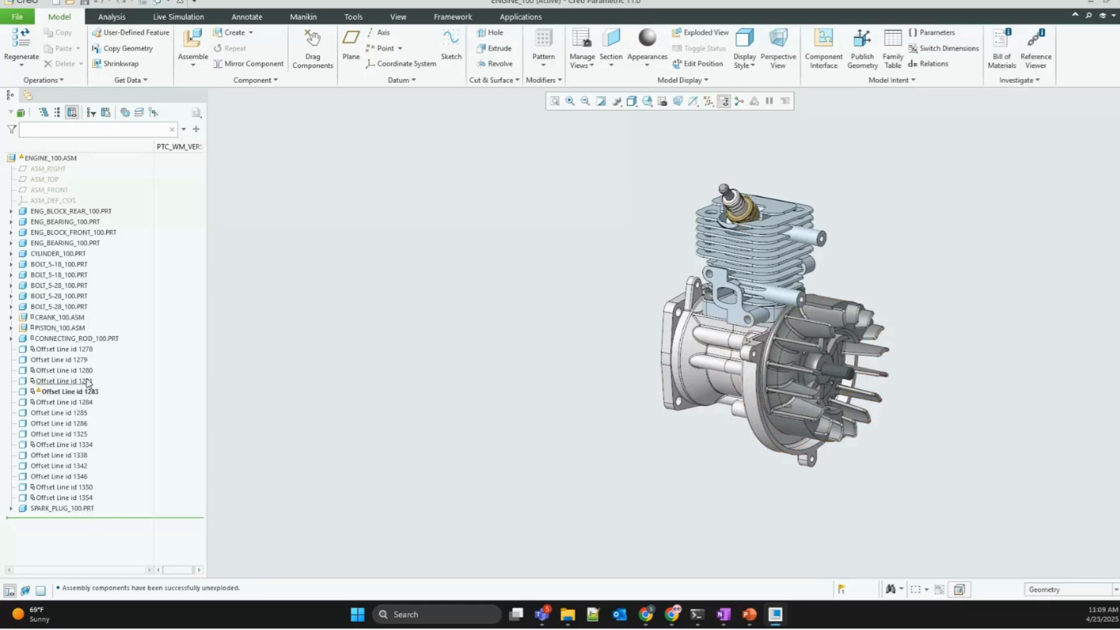
# Step: Open the Reference Viewer for the flywheel part and place its window clear of the engine model
pyautogui.click(801, 413)
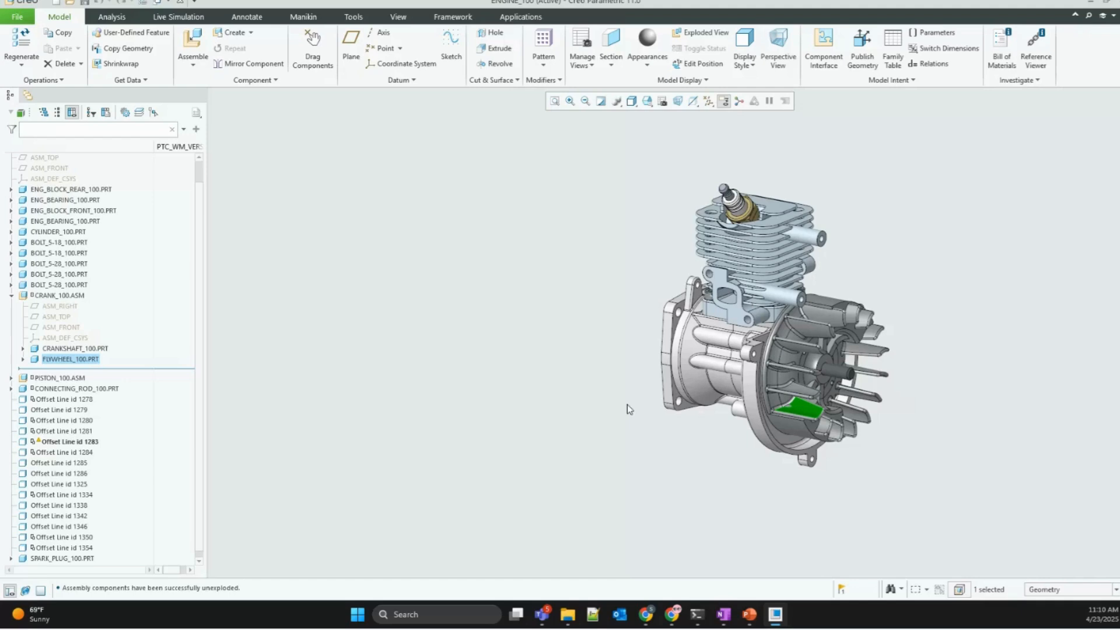
pyautogui.rightClick(591, 357)
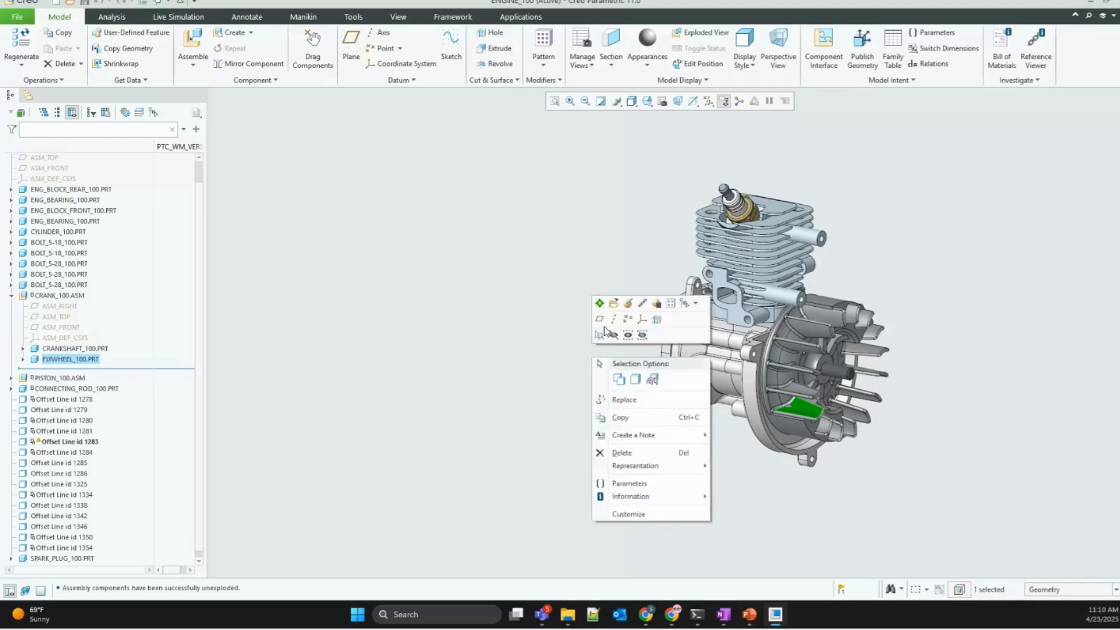
pyautogui.moveTo(646, 501)
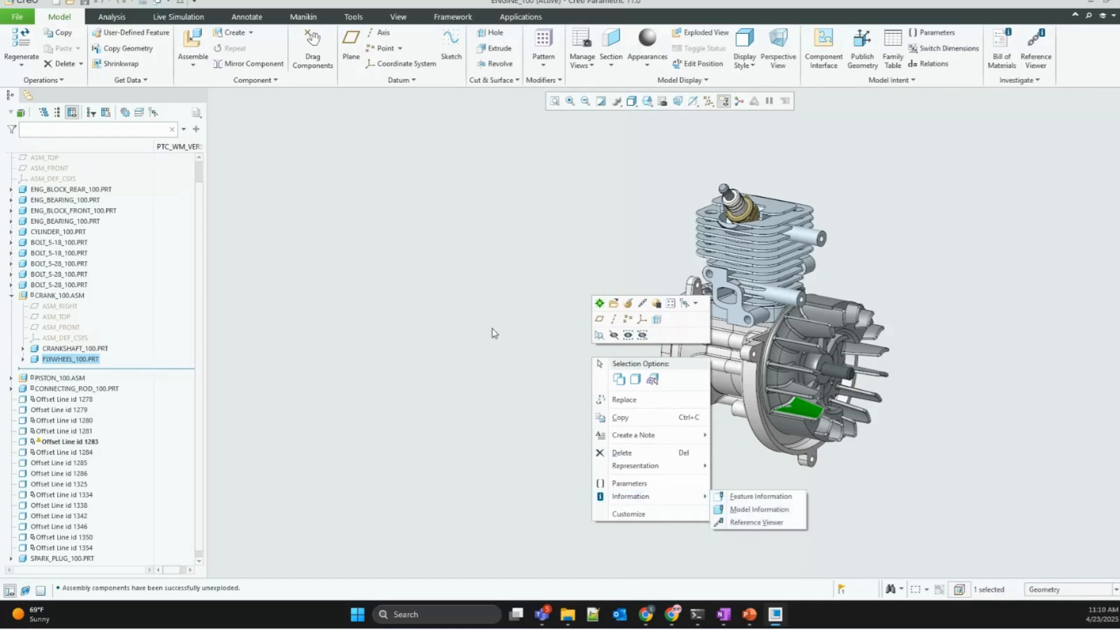
pyautogui.click(359, 22)
pyautogui.click(358, 22)
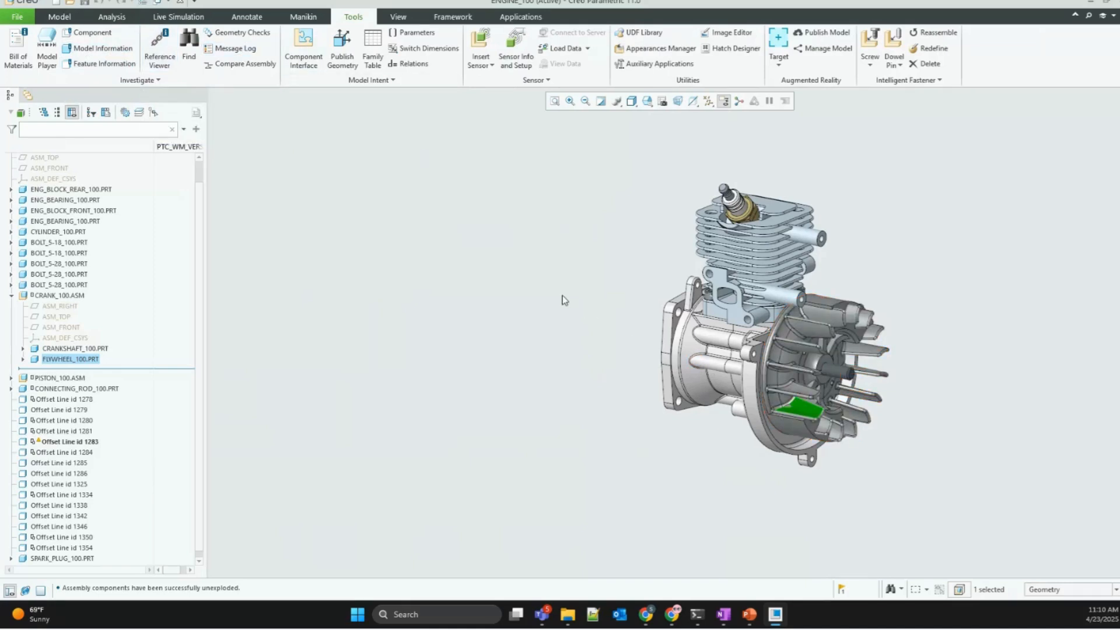
pyautogui.rightClick(520, 286)
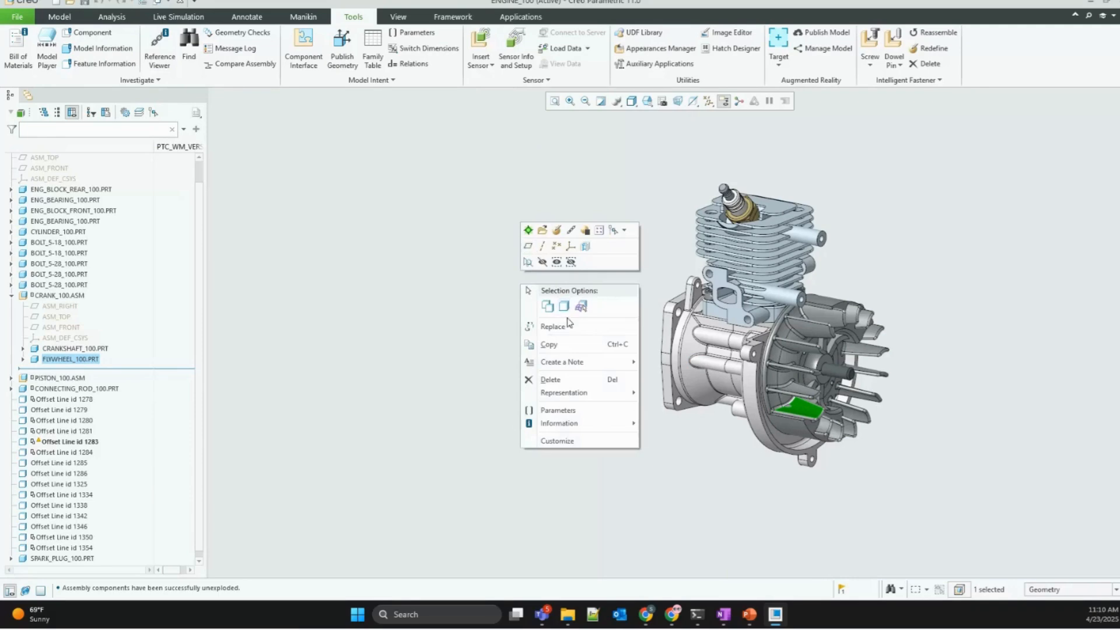
pyautogui.moveTo(601, 426)
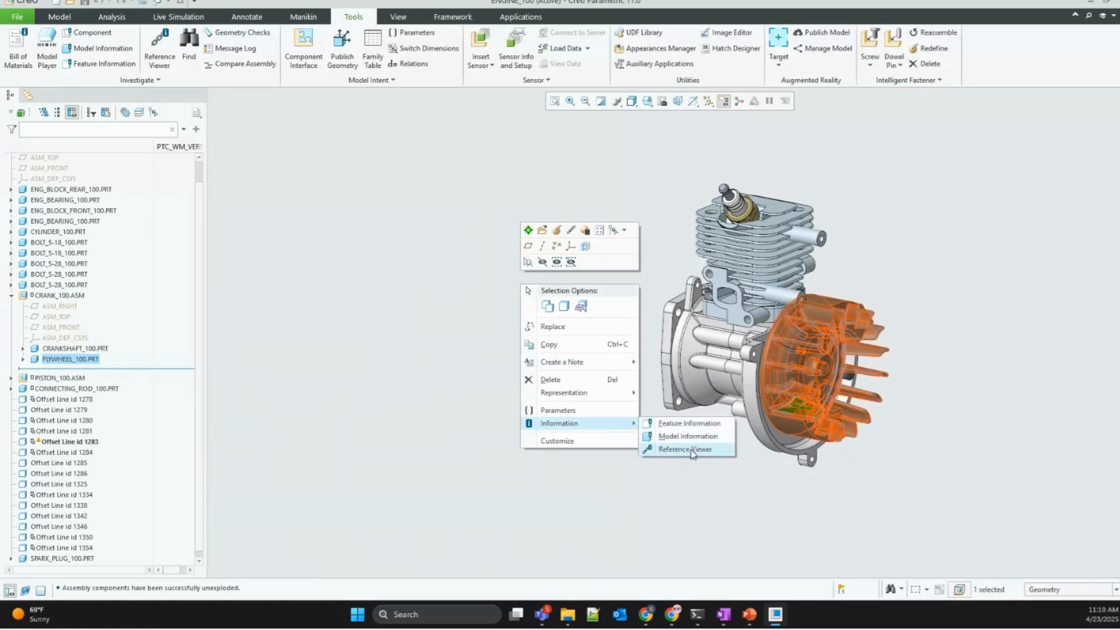
pyautogui.click(691, 450)
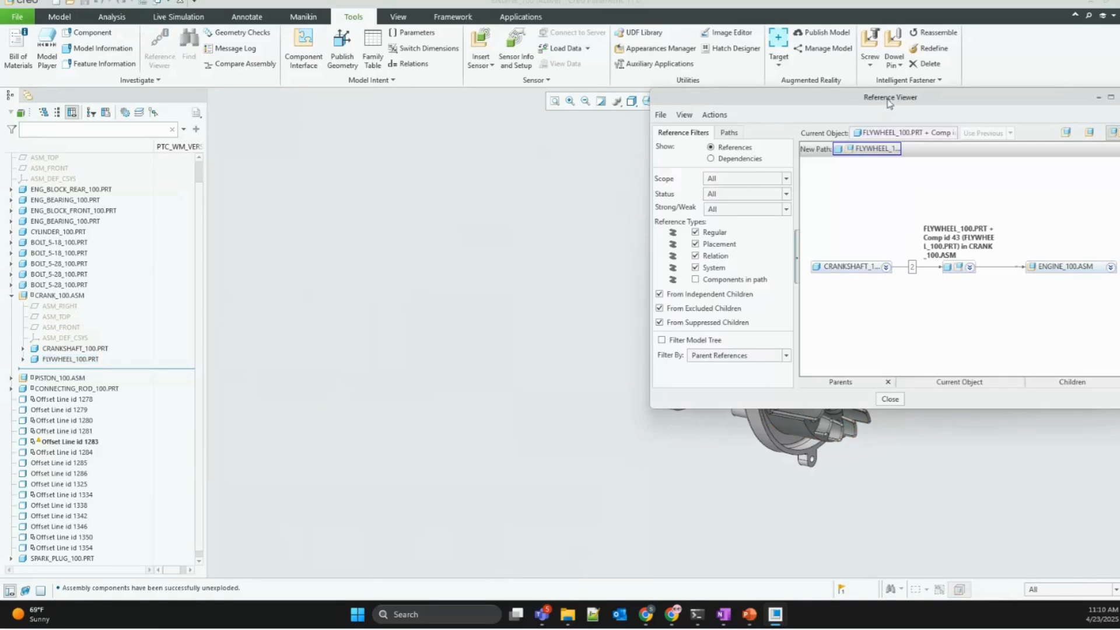
pyautogui.moveTo(889, 101); pyautogui.dragTo(361, 191)
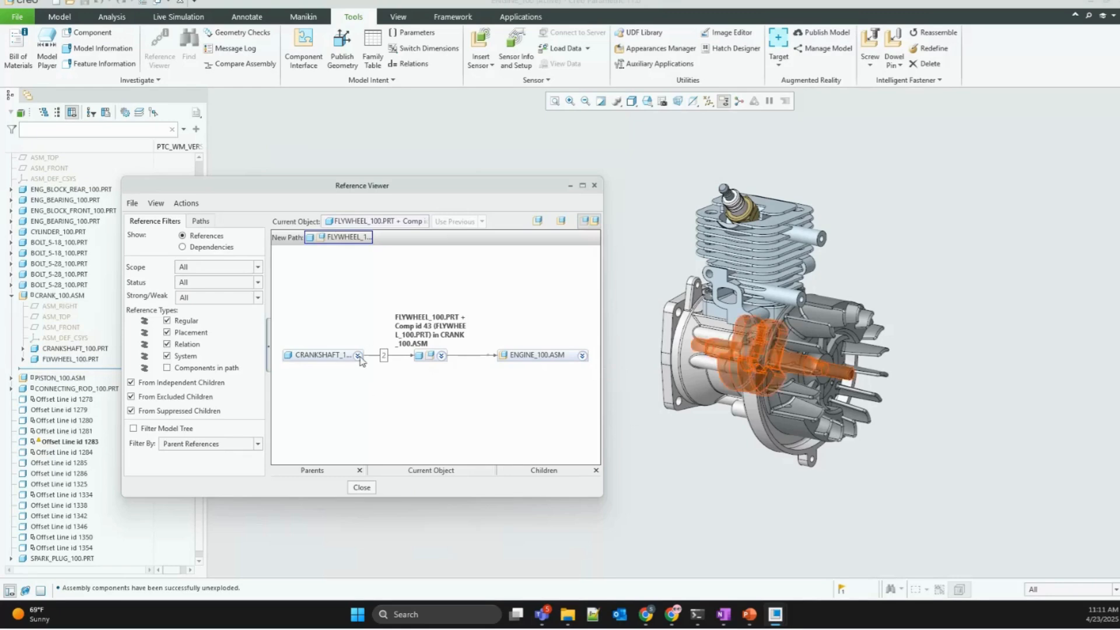
# Step: Display the full path of the references between the crankshaft and the flywheel, and look through the available paths
pyautogui.click(384, 355)
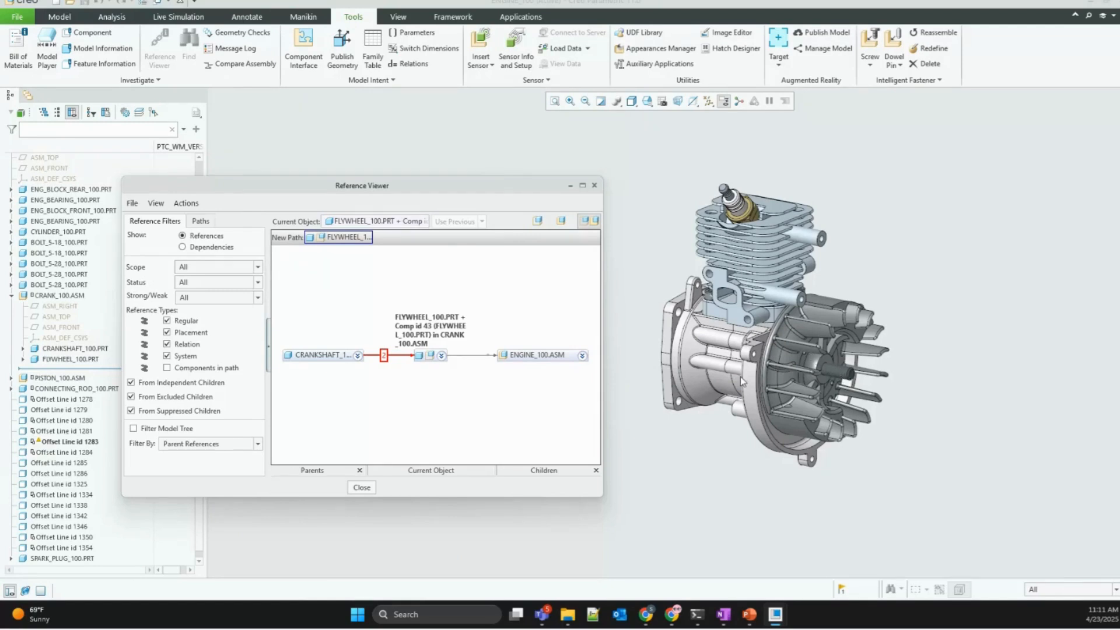
pyautogui.rightClick(383, 356)
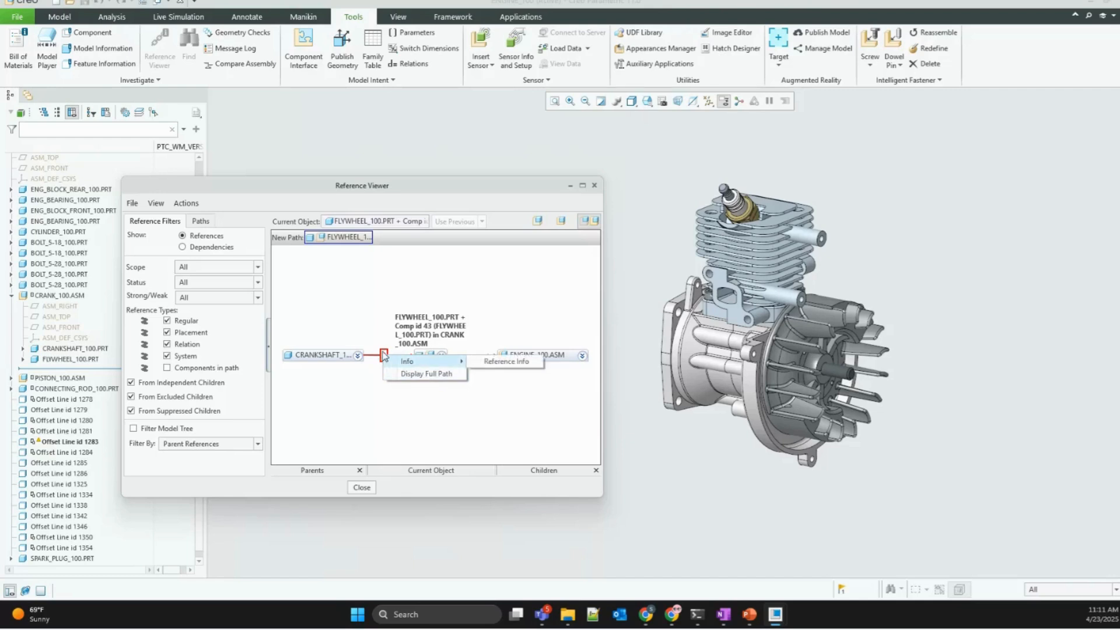
pyautogui.click(401, 373)
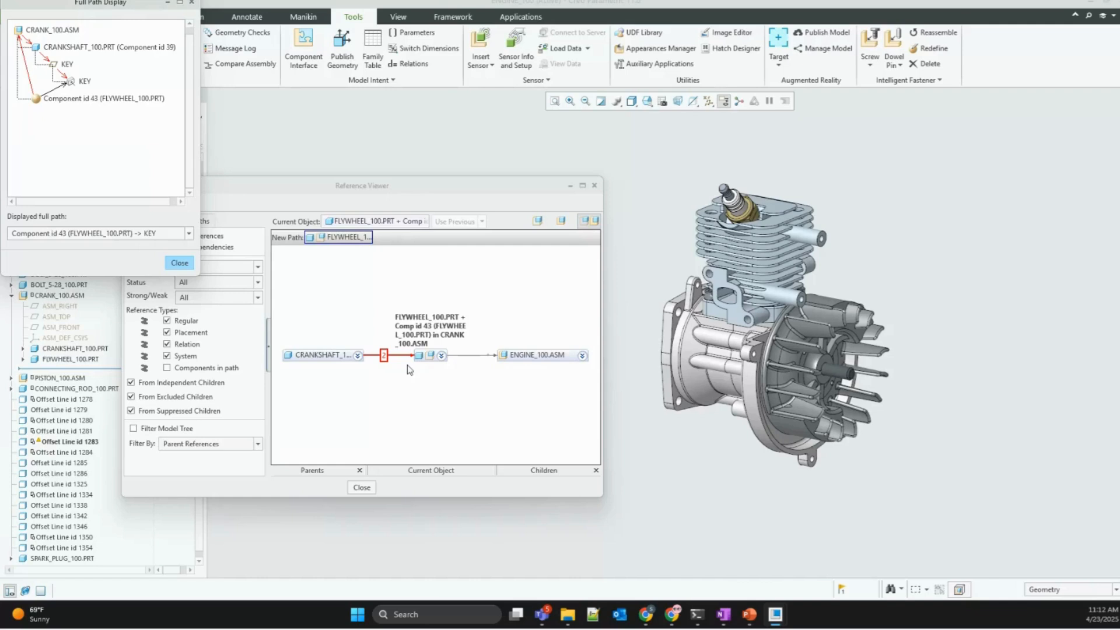
pyautogui.moveTo(57, 7); pyautogui.dragTo(369, 213)
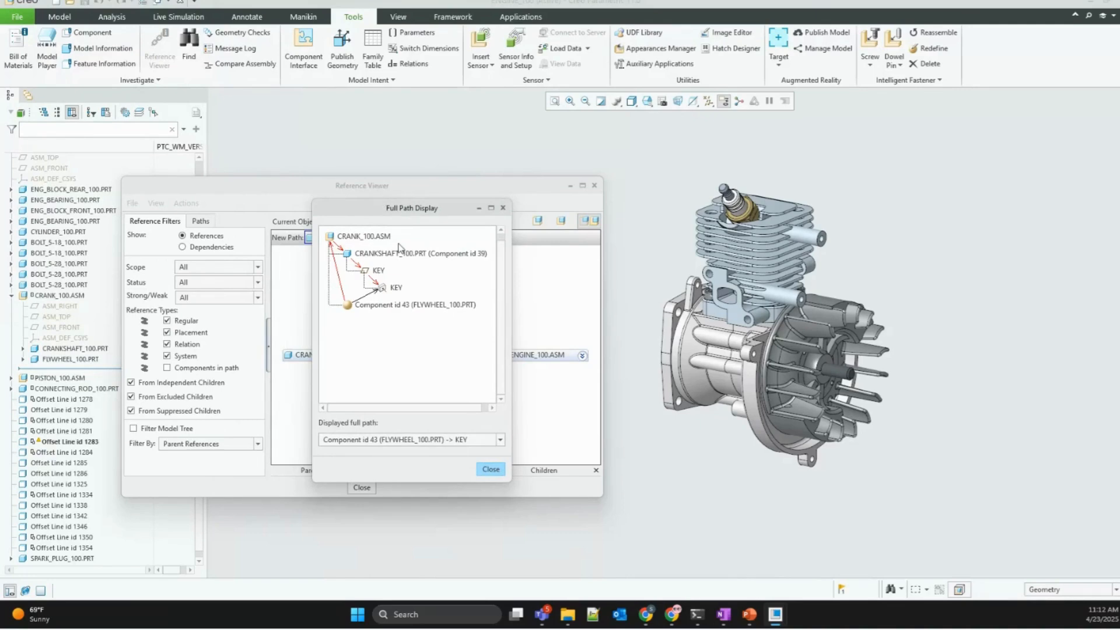
pyautogui.click(460, 440)
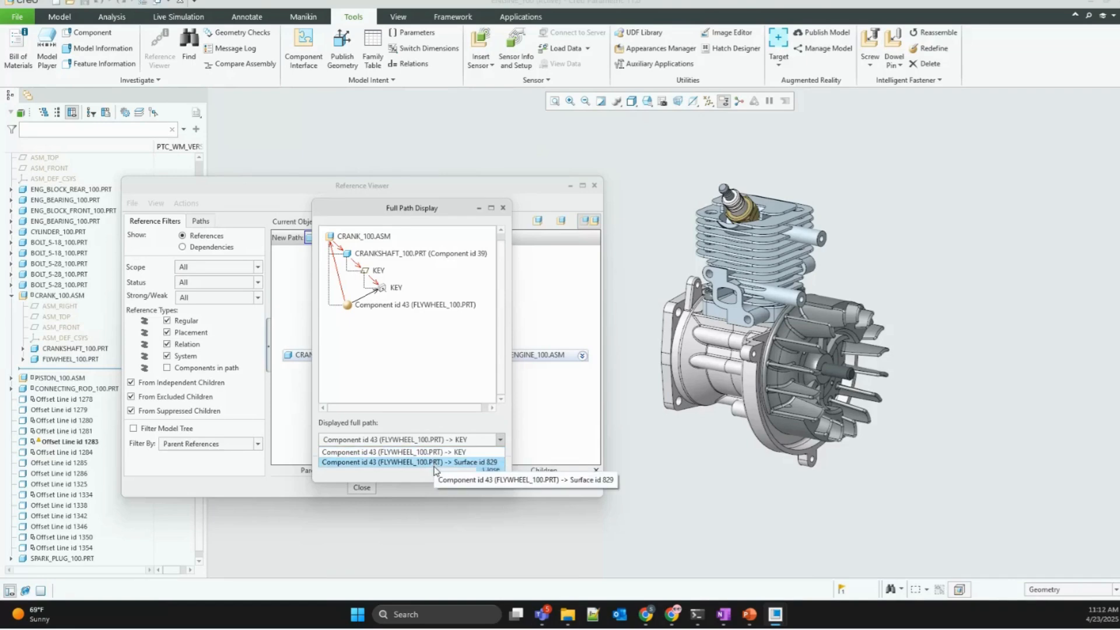
pyautogui.click(459, 419)
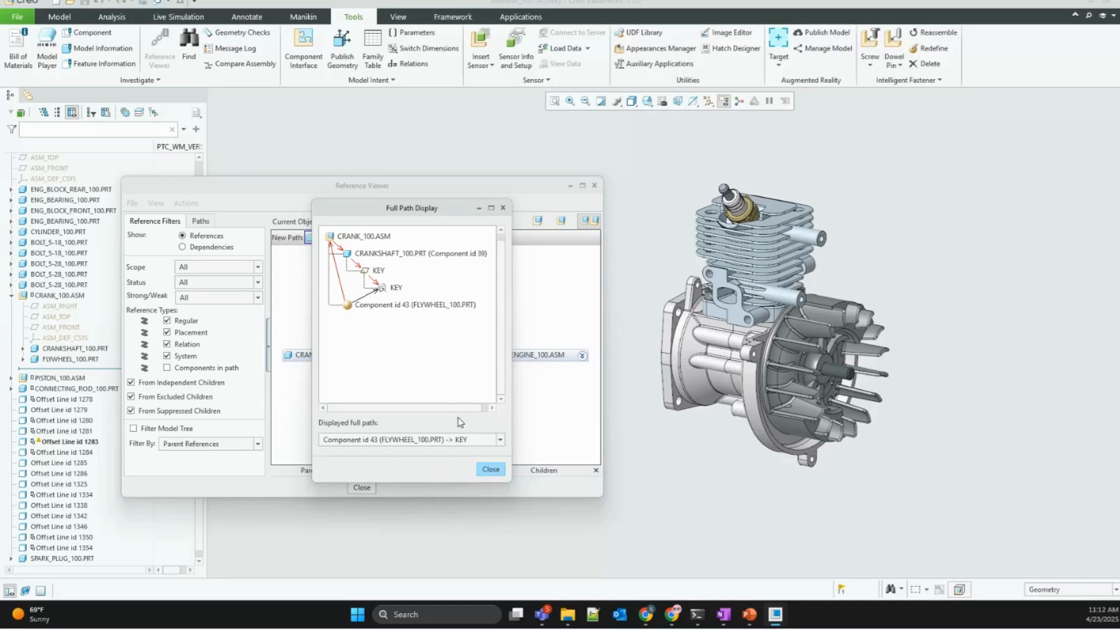
# Step: Highlight the crank assembly, the crankshaft and the KEY datum plane one after another from the flywheel-to-KEY path
pyautogui.click(368, 236)
pyautogui.click(379, 257)
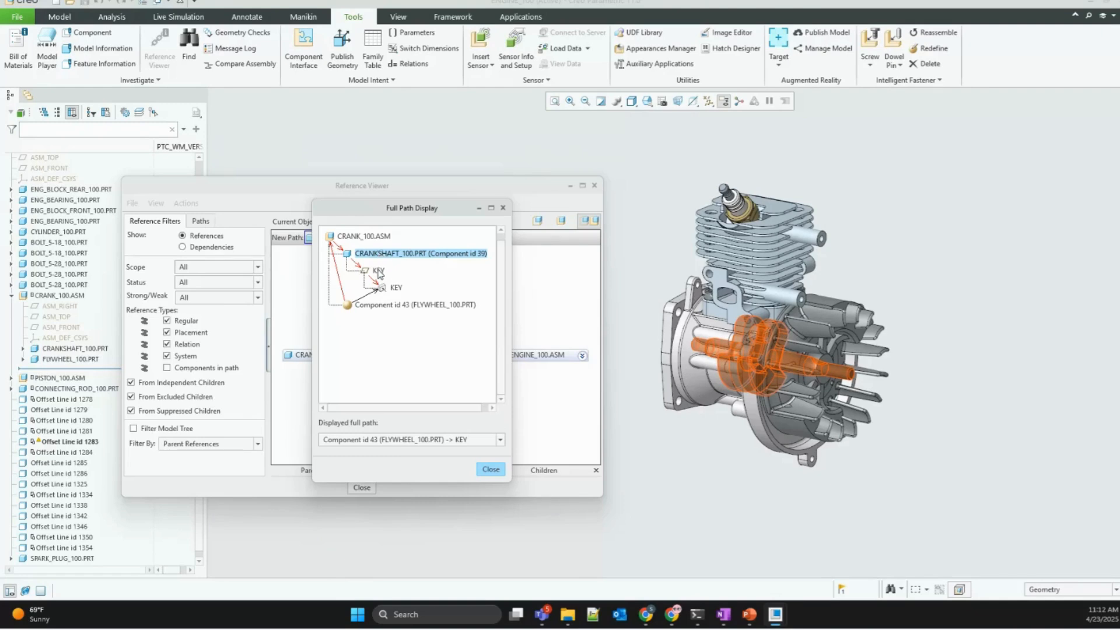
pyautogui.click(379, 272)
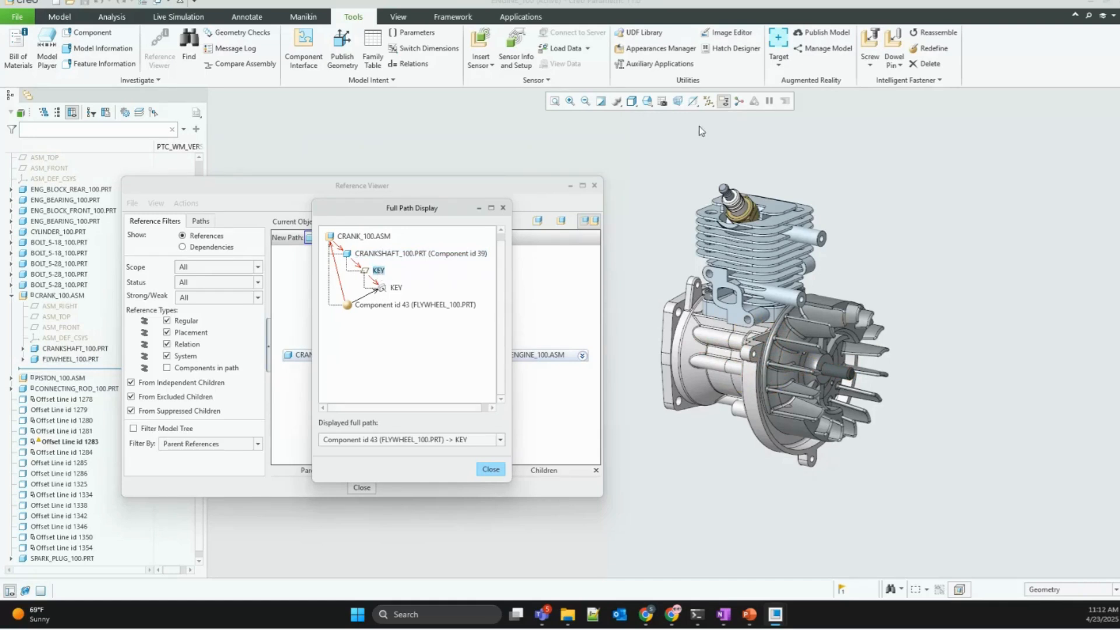
pyautogui.click(709, 102)
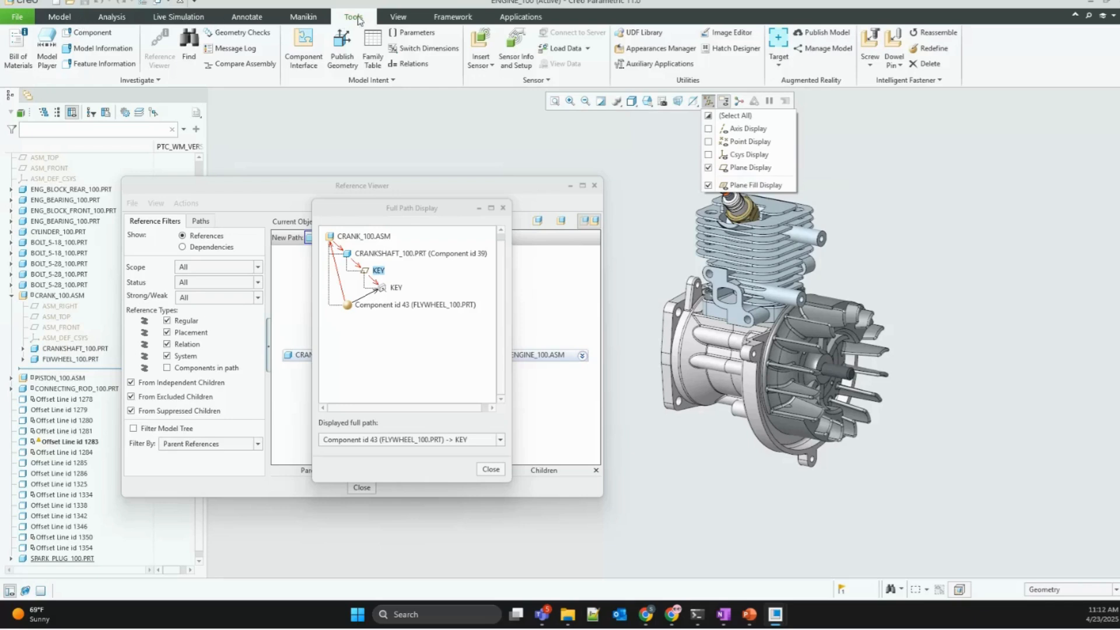
pyautogui.click(394, 9)
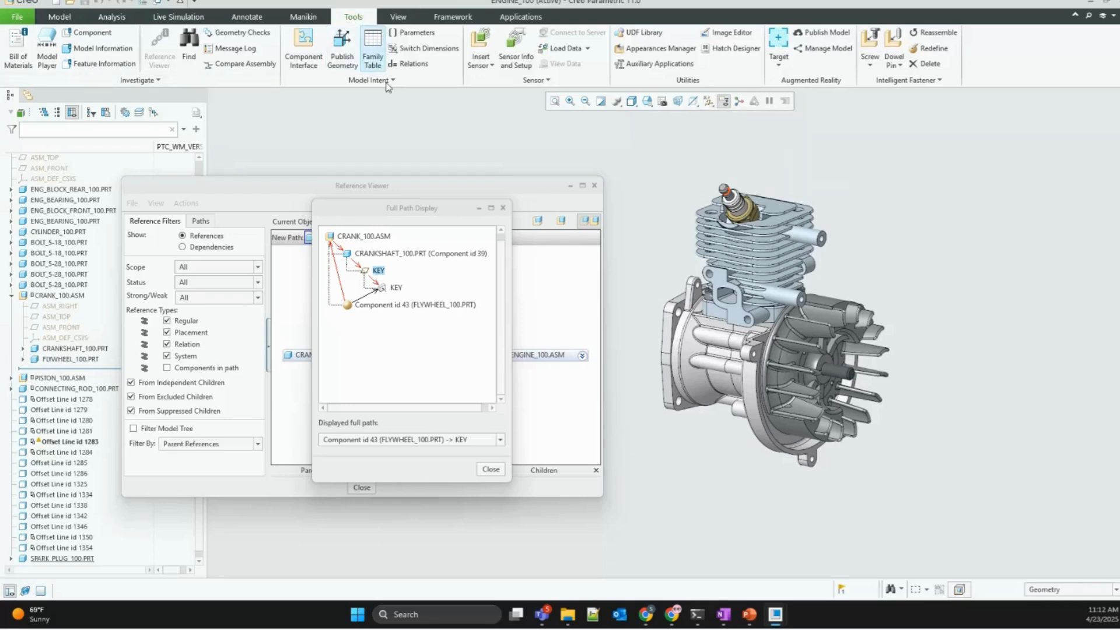
pyautogui.click(398, 17)
pyautogui.click(12, 53)
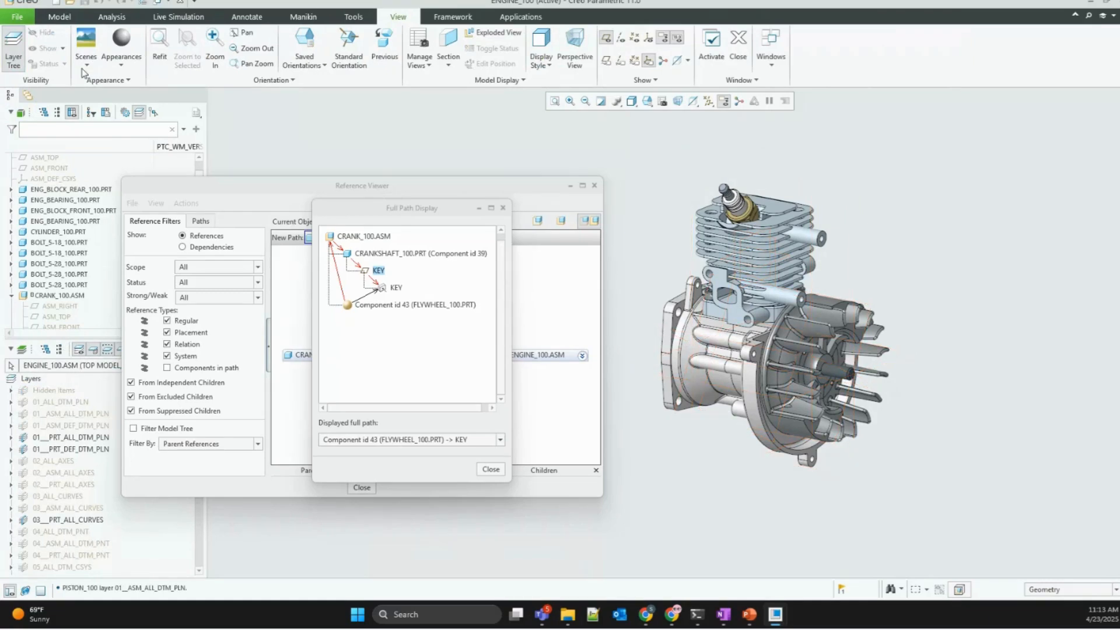
pyautogui.click(9, 41)
pyautogui.click(60, 17)
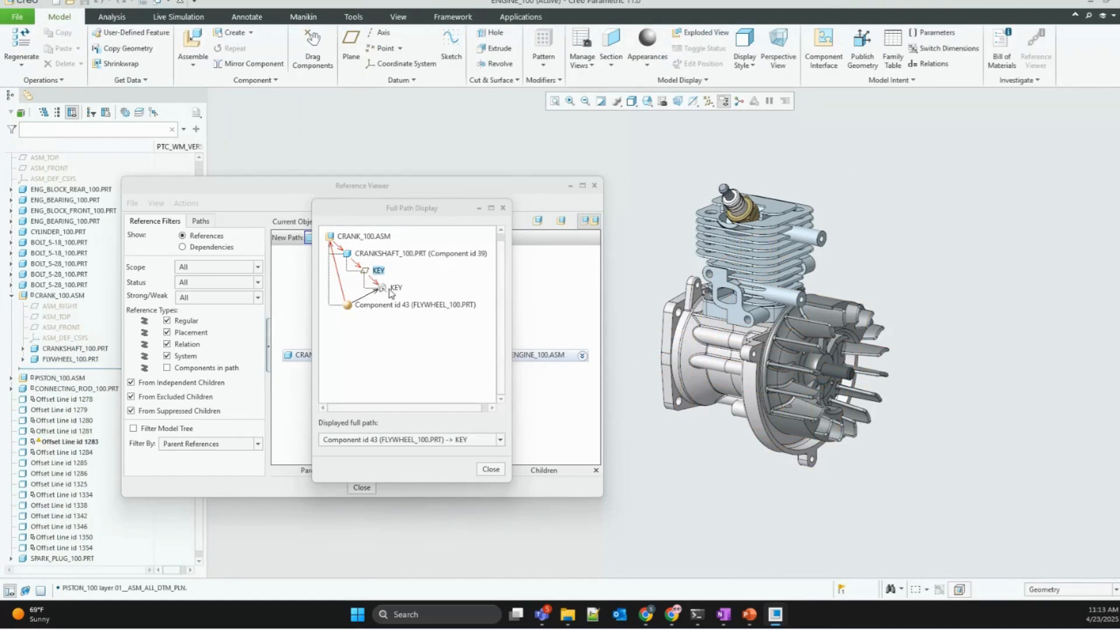
# Step: Show the flywheel's full path to Surface id 829 and highlight the crankshaft, Cut id 302 and that surface in the model
pyautogui.click(371, 307)
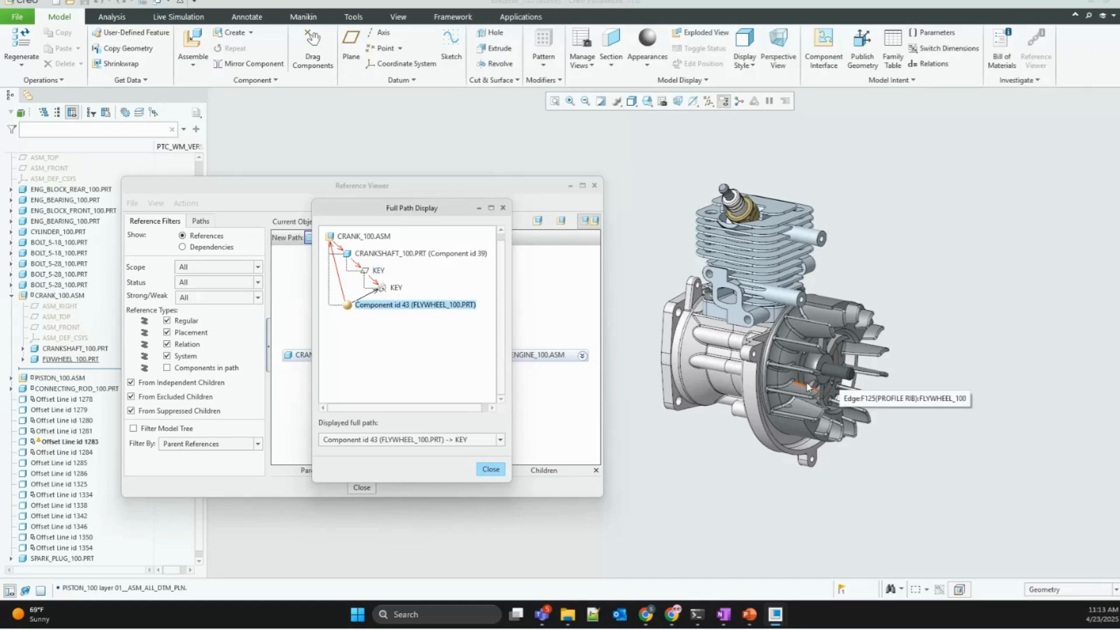
pyautogui.click(435, 438)
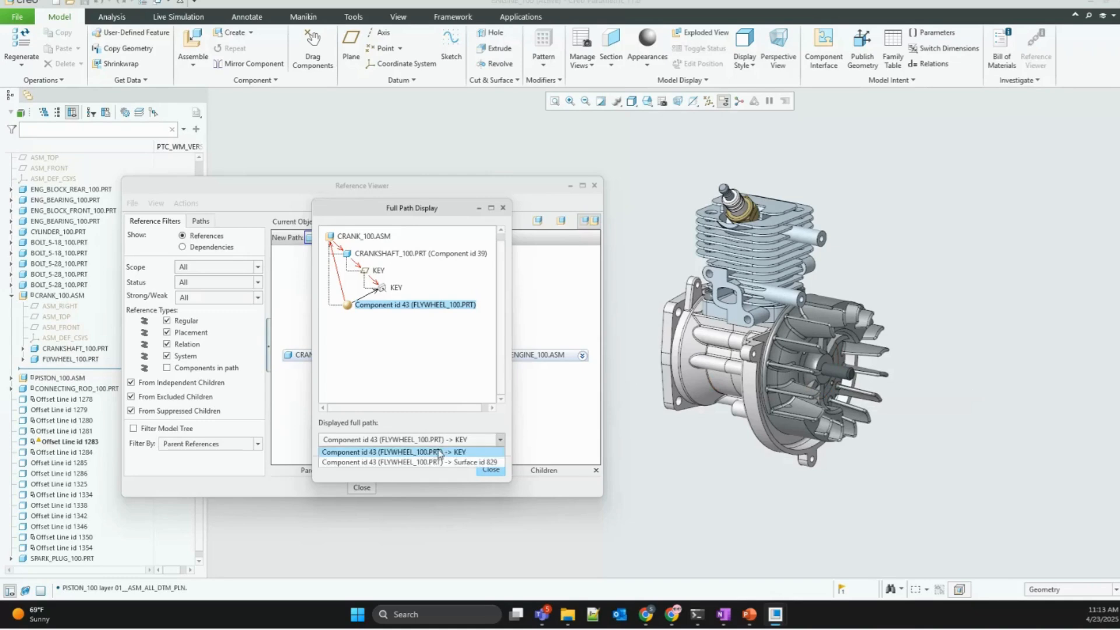
pyautogui.click(442, 463)
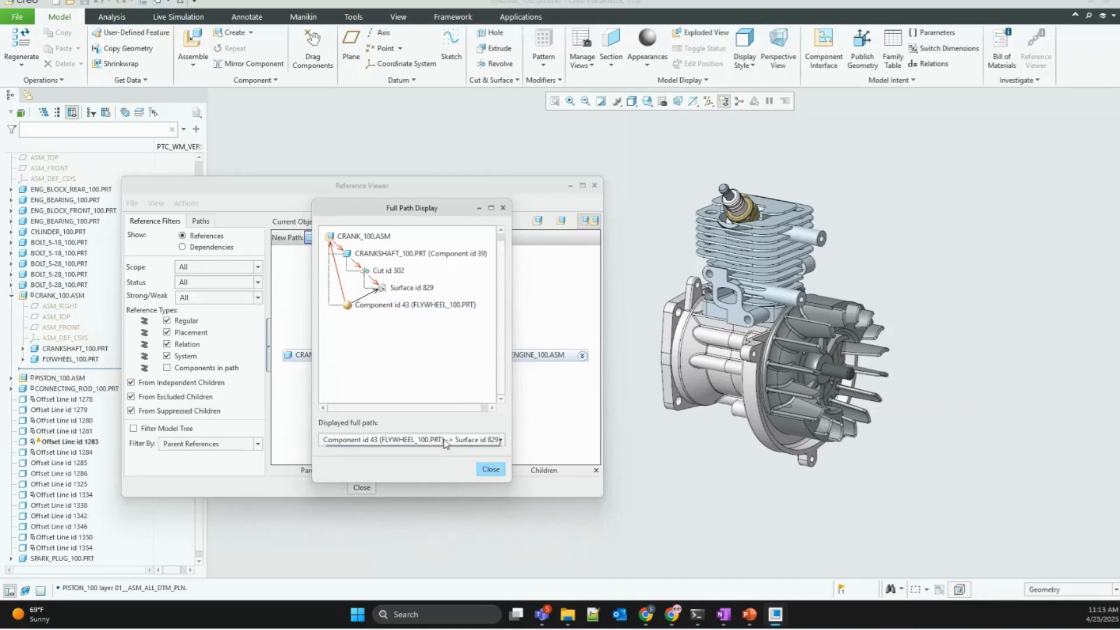
pyautogui.click(387, 256)
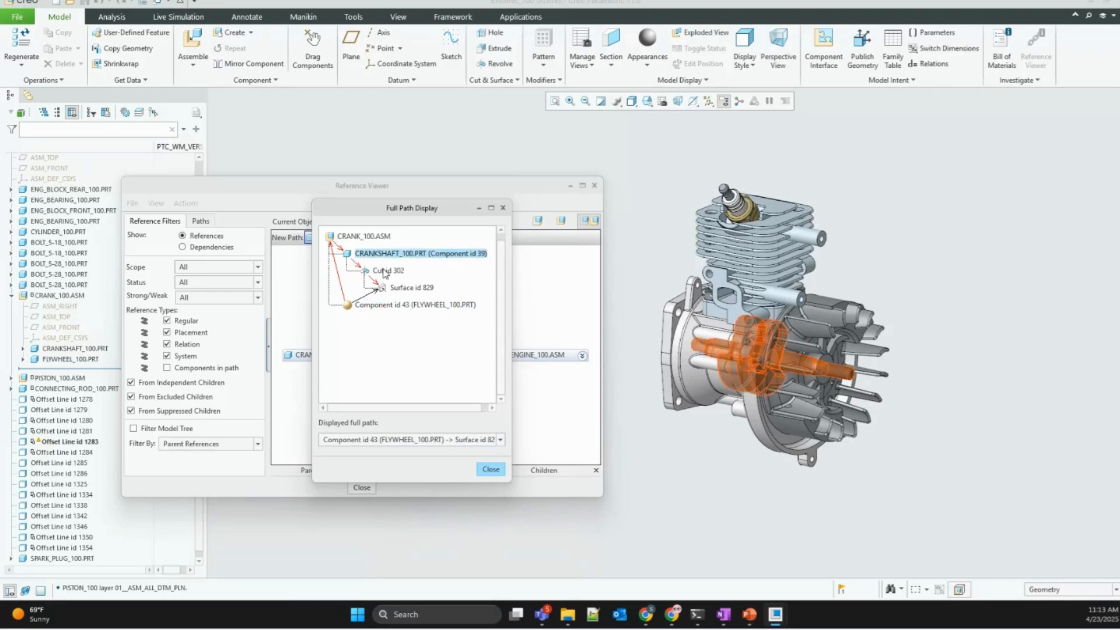
pyautogui.click(385, 271)
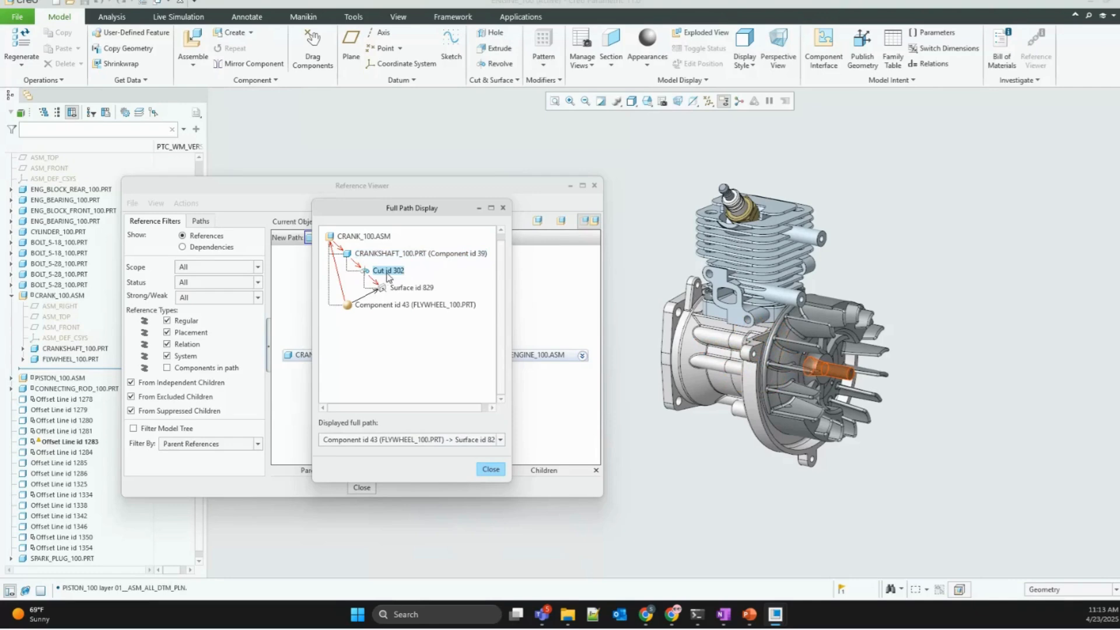
pyautogui.scroll(-5, 828, 371)
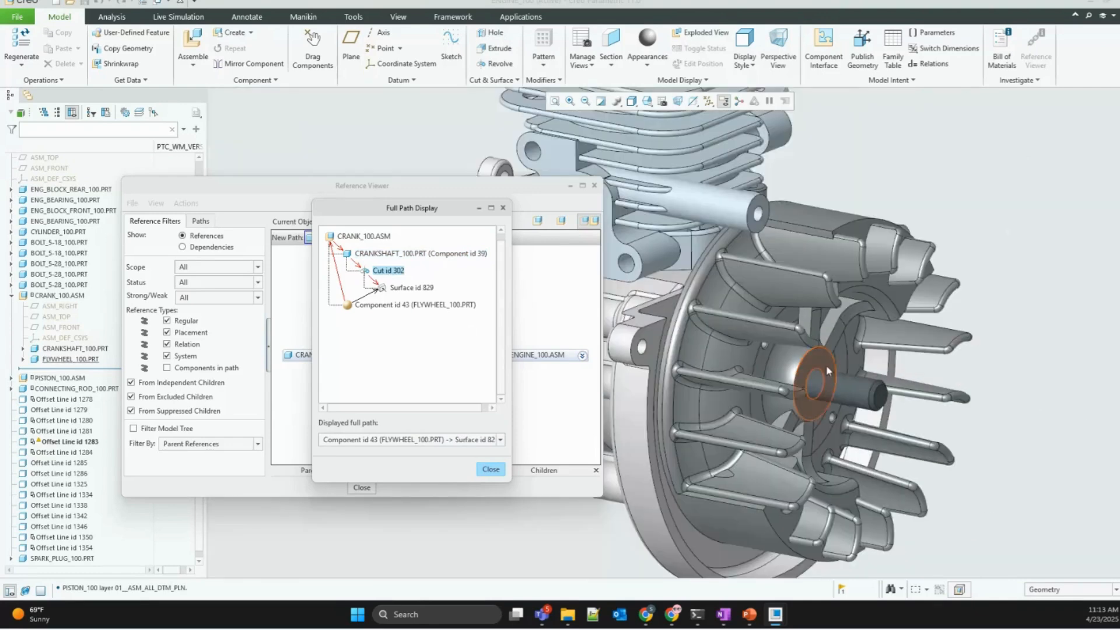
pyautogui.click(390, 276)
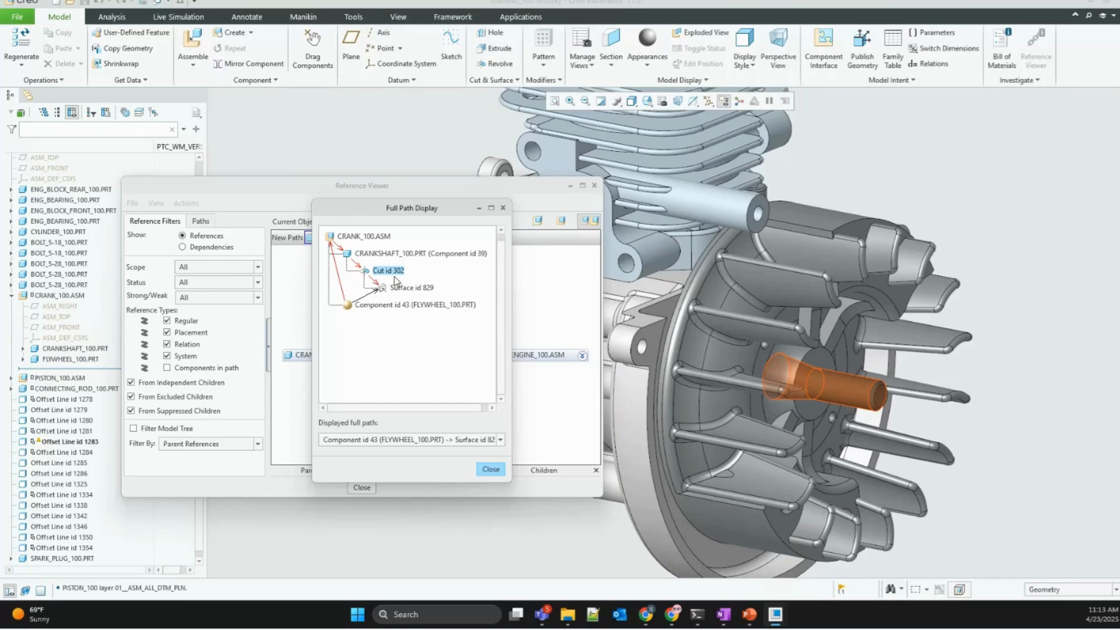
pyautogui.click(409, 288)
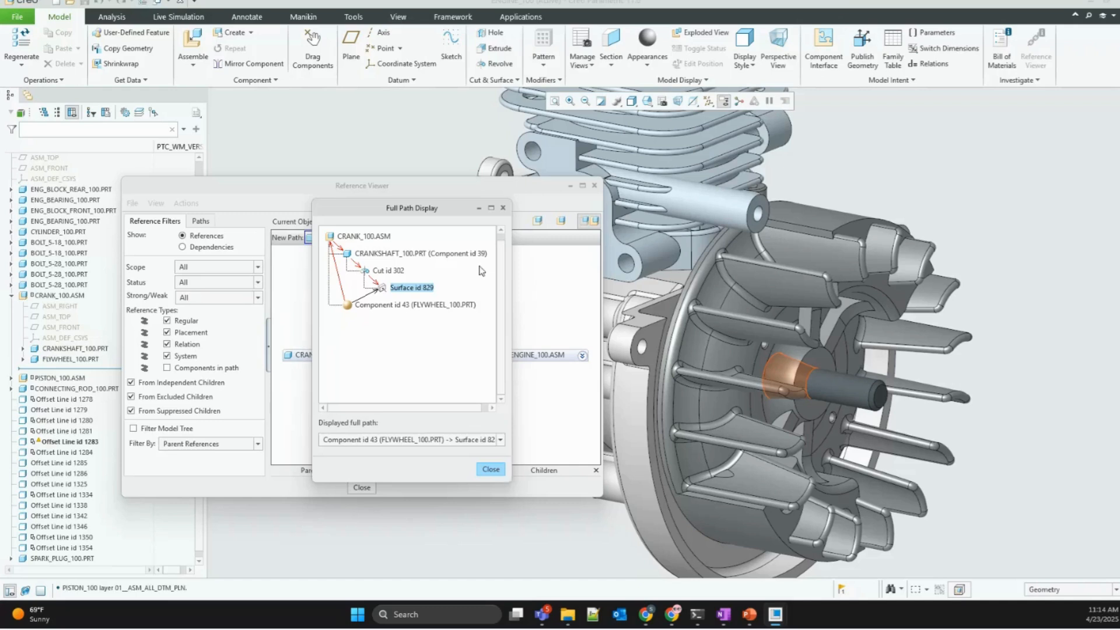
# Step: Close the full path display, pick out the flywheel fin and crankshaft end in the model, and exit the Reference Viewer
pyautogui.click(503, 208)
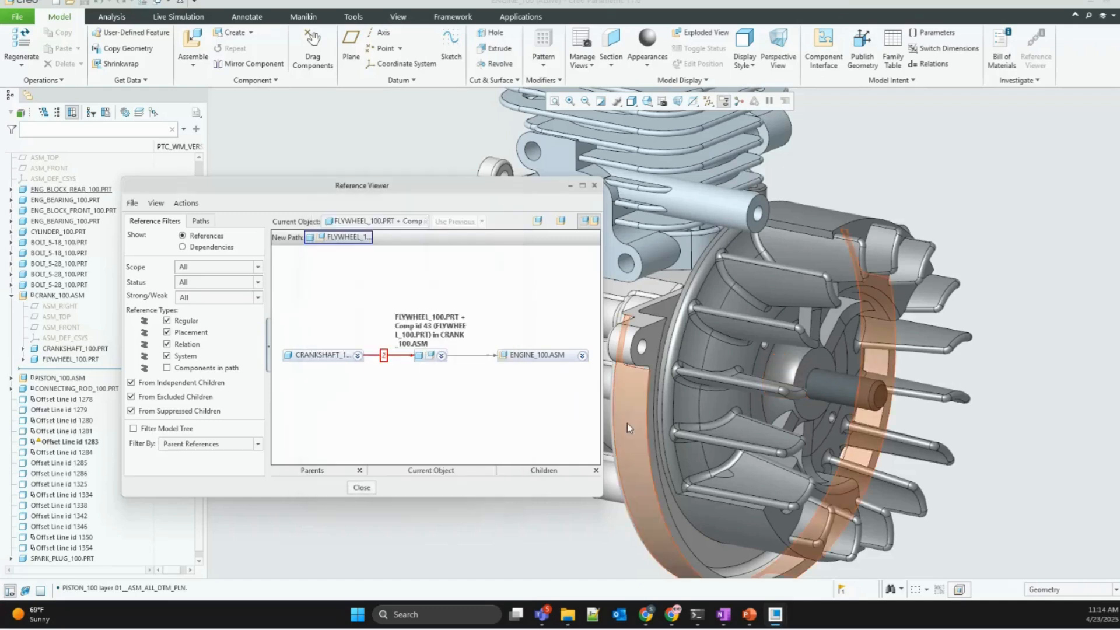
pyautogui.click(781, 336)
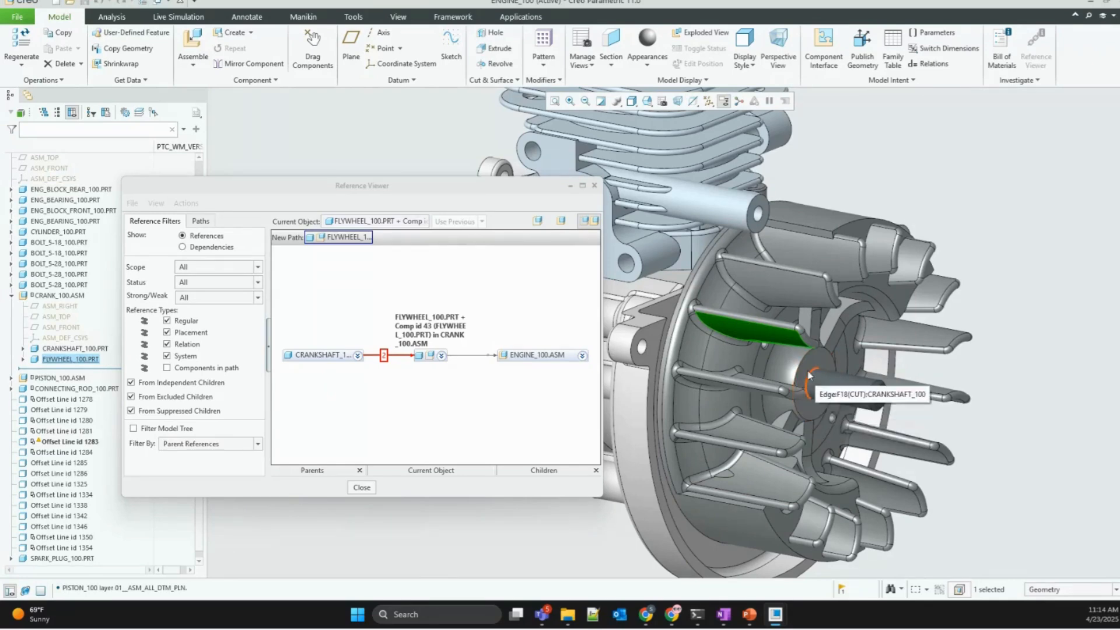
pyautogui.click(839, 391)
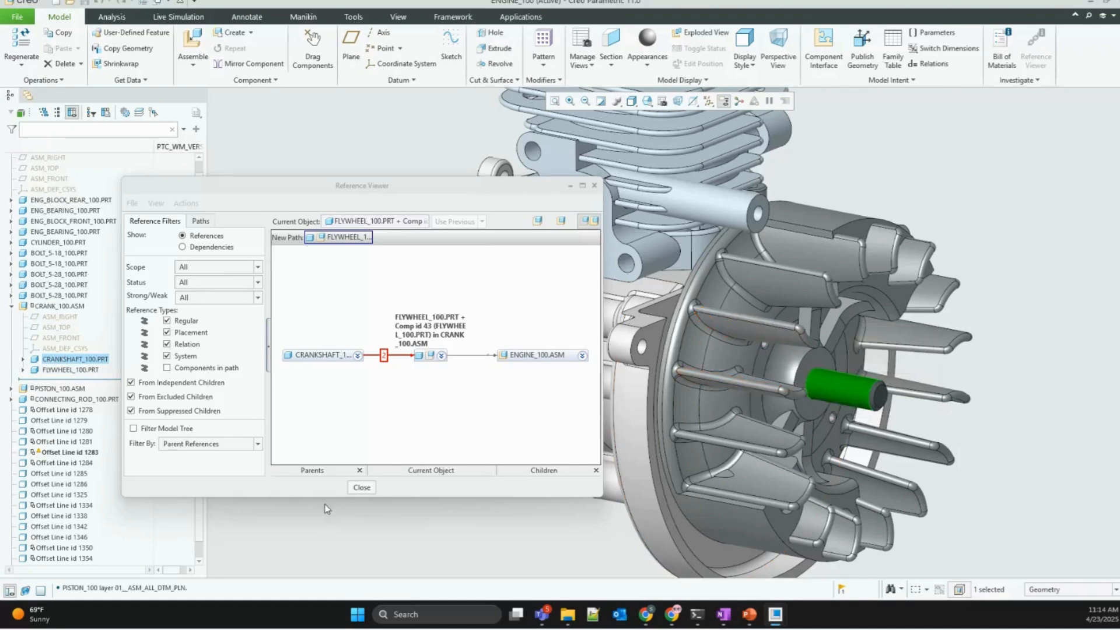
pyautogui.click(361, 487)
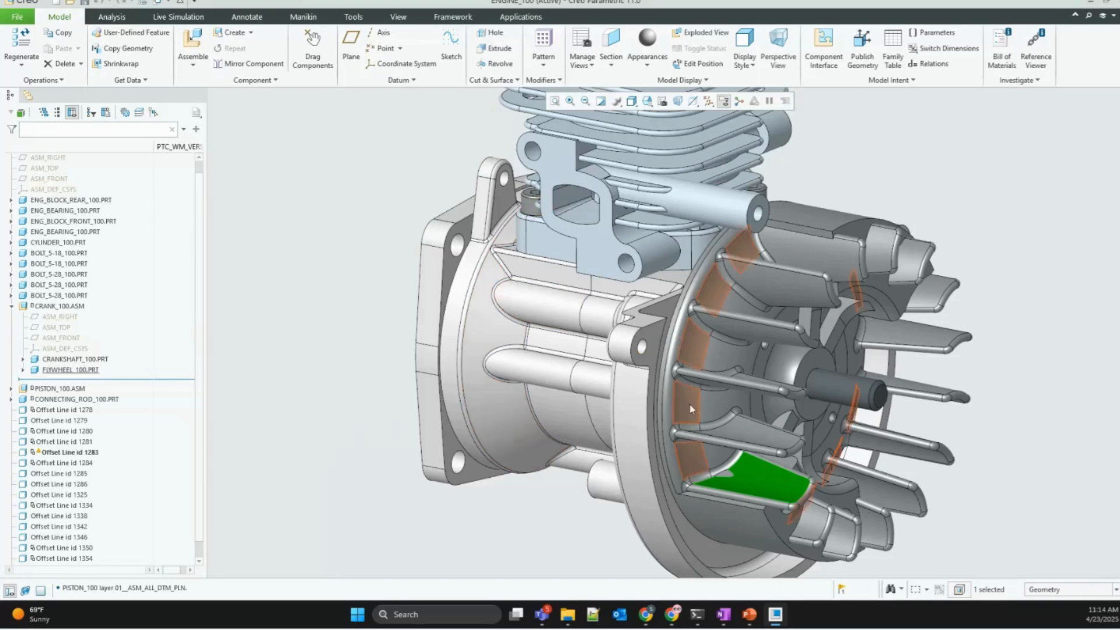
# Step: Start the Replace operation on the first BOLT_5-18_100.PRT in the engine assembly and move its dialog clear of the model
pyautogui.click(355, 340)
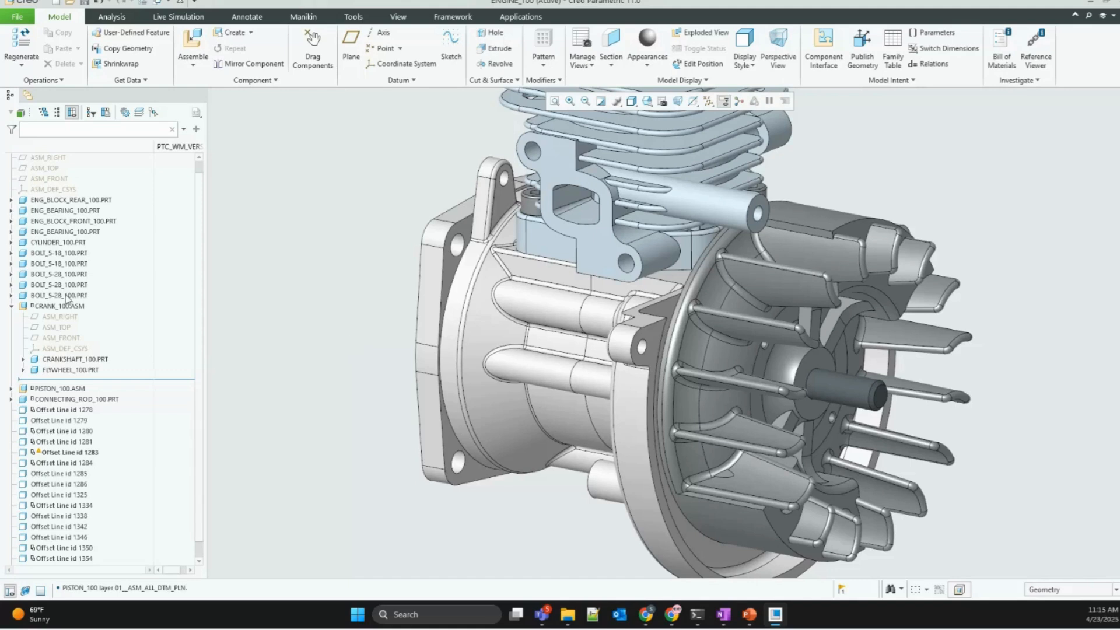
pyautogui.click(64, 254)
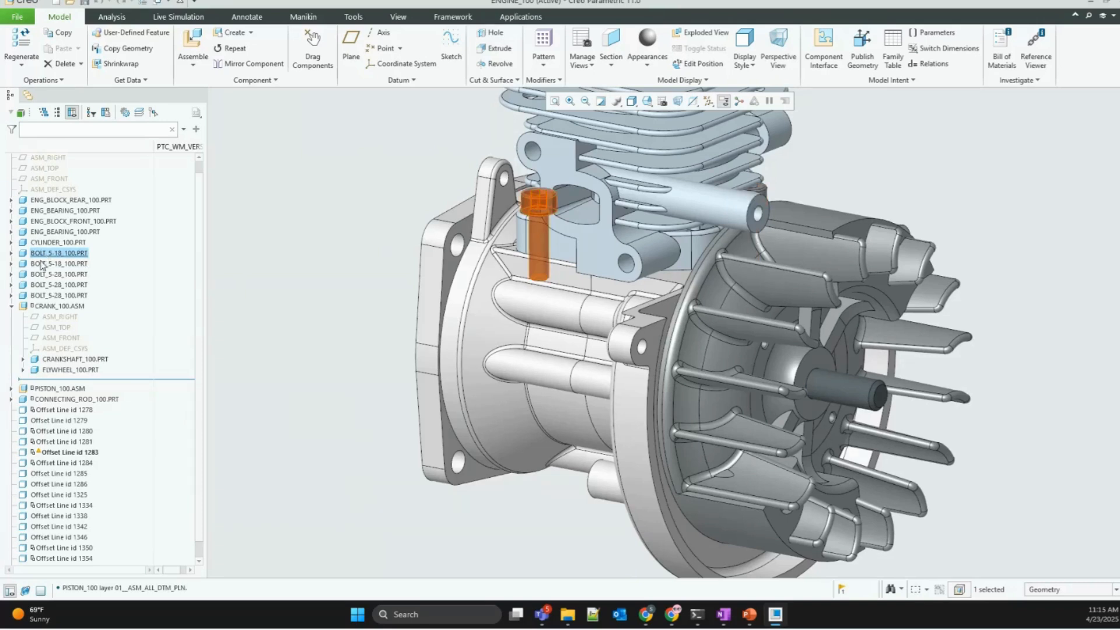
pyautogui.rightClick(62, 254)
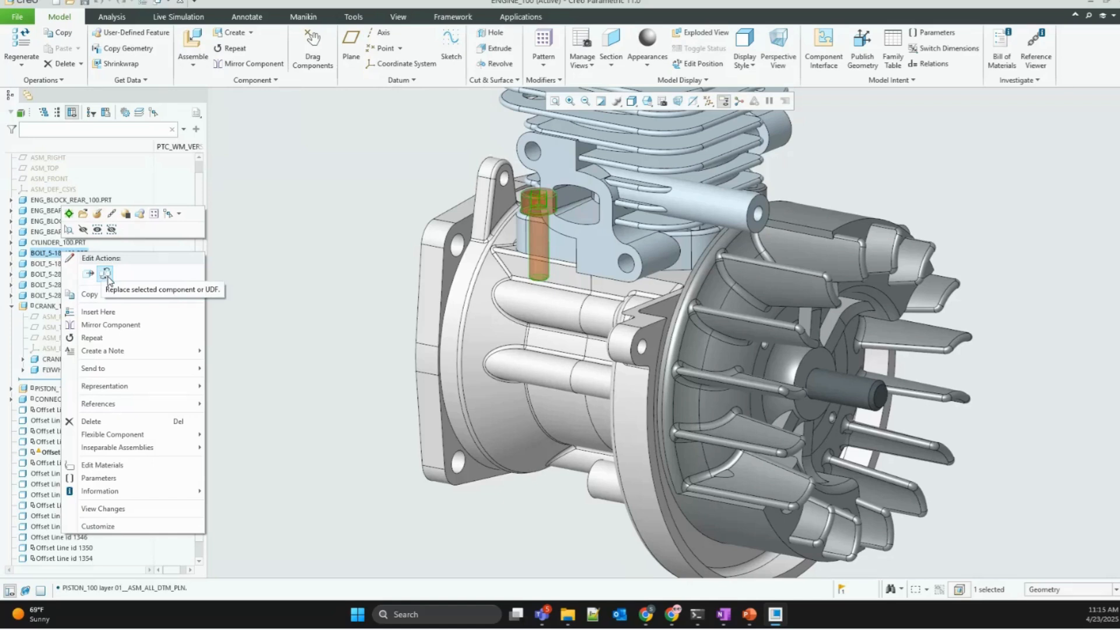
pyautogui.click(60, 81)
pyautogui.click(60, 81)
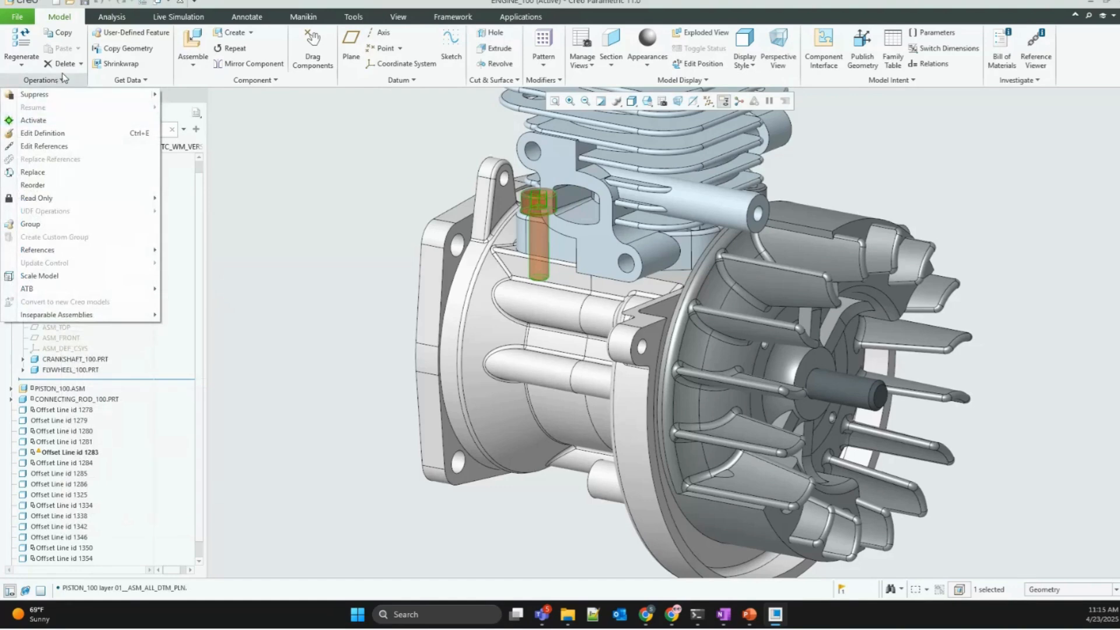
pyautogui.click(72, 175)
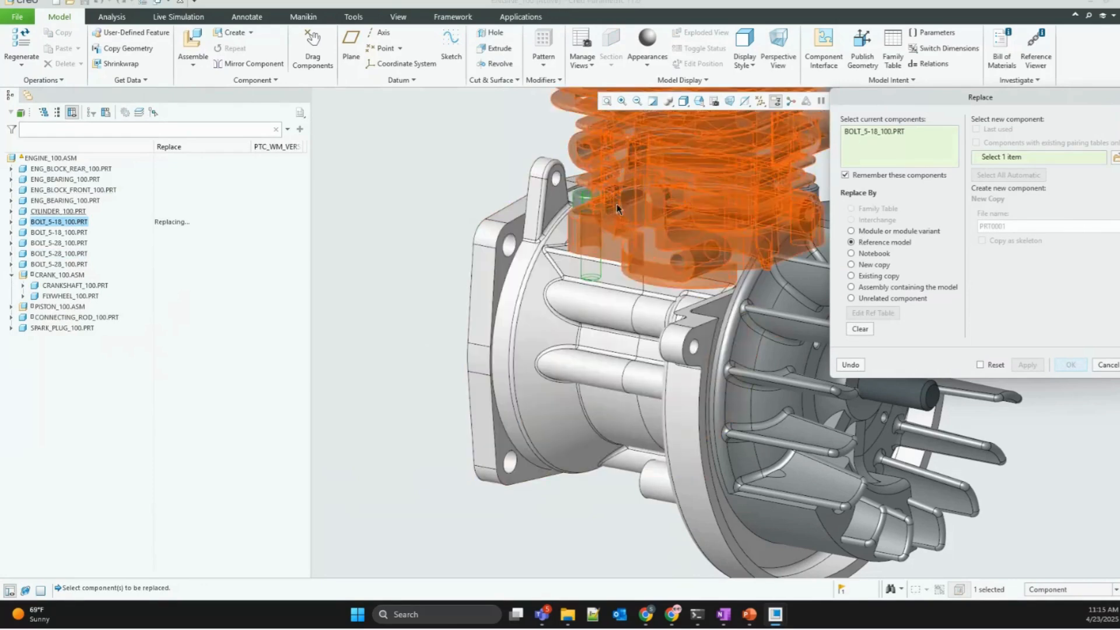
pyautogui.moveTo(1027, 97); pyautogui.dragTo(344, 178)
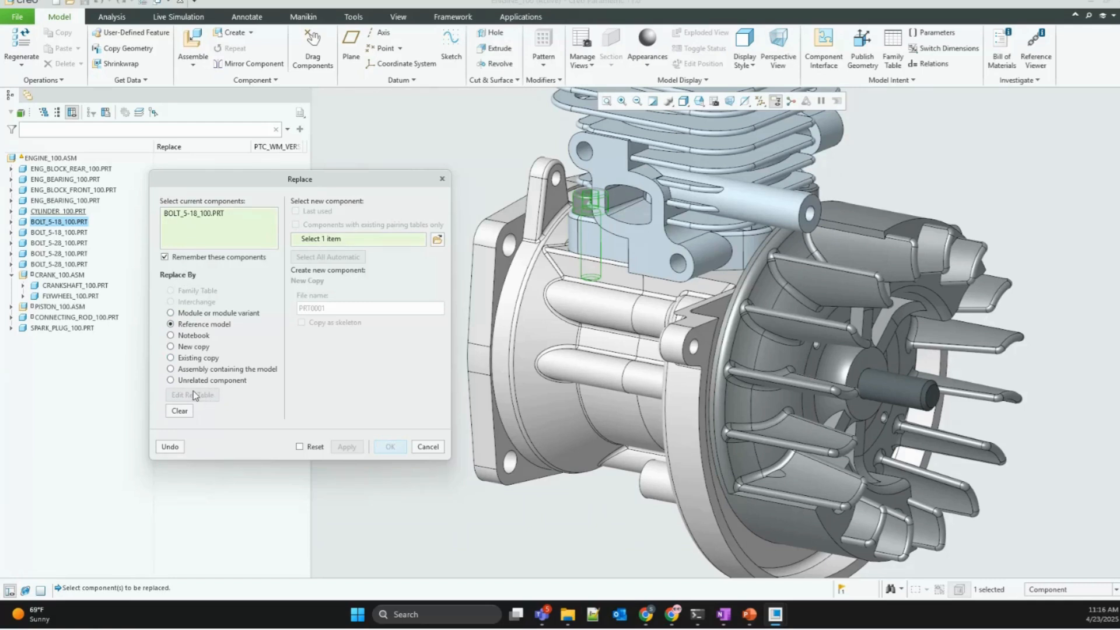
pyautogui.click(185, 358)
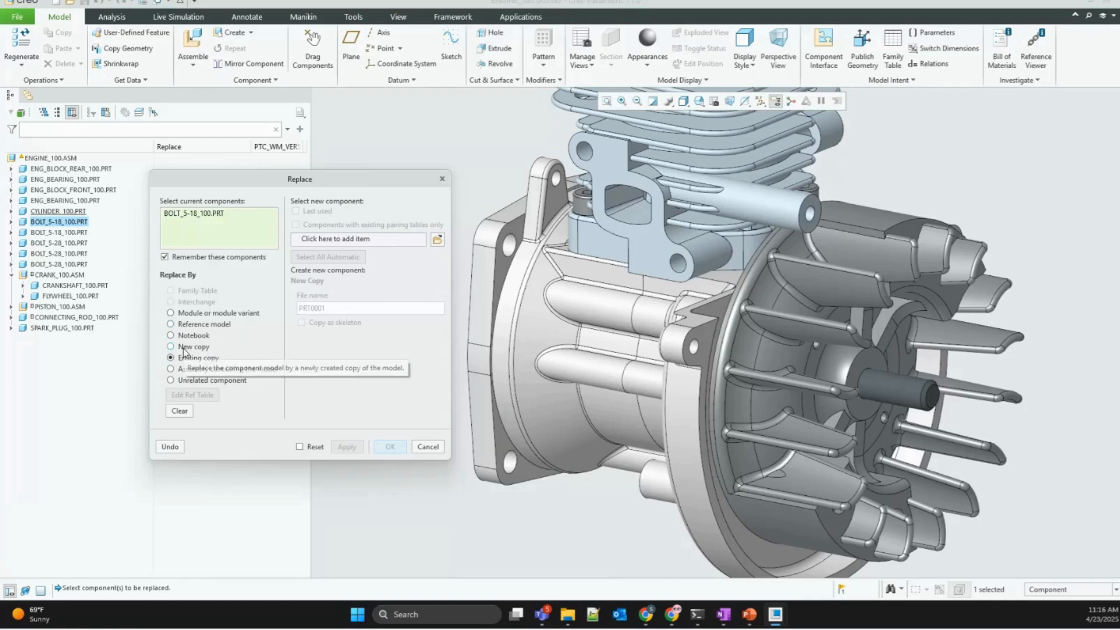
pyautogui.click(186, 349)
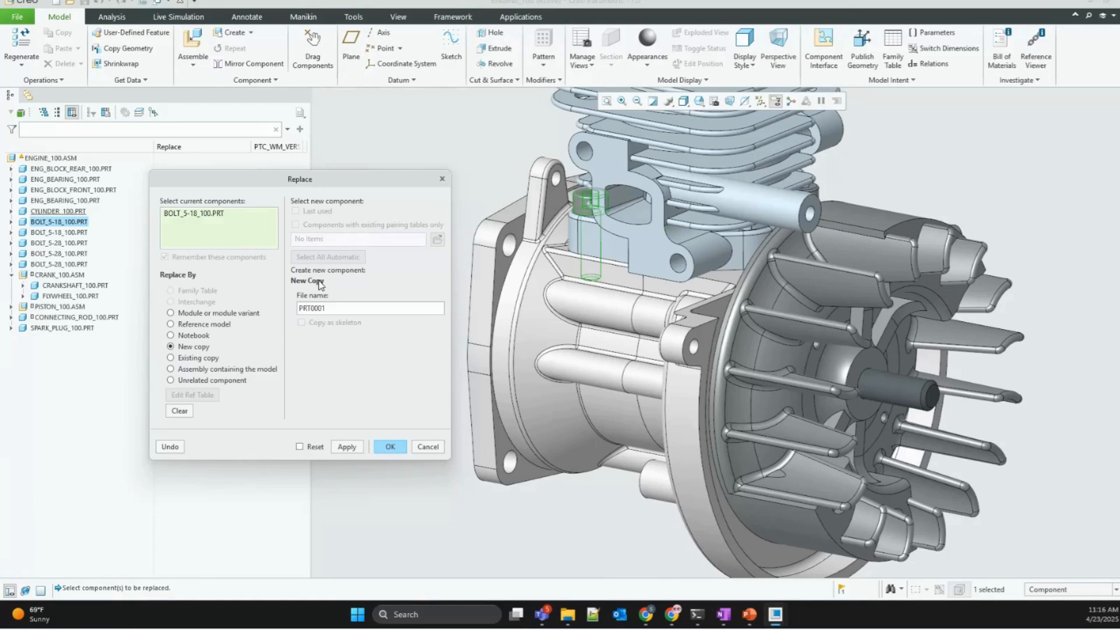
pyautogui.moveTo(325, 308); pyautogui.dragTo(306, 308)
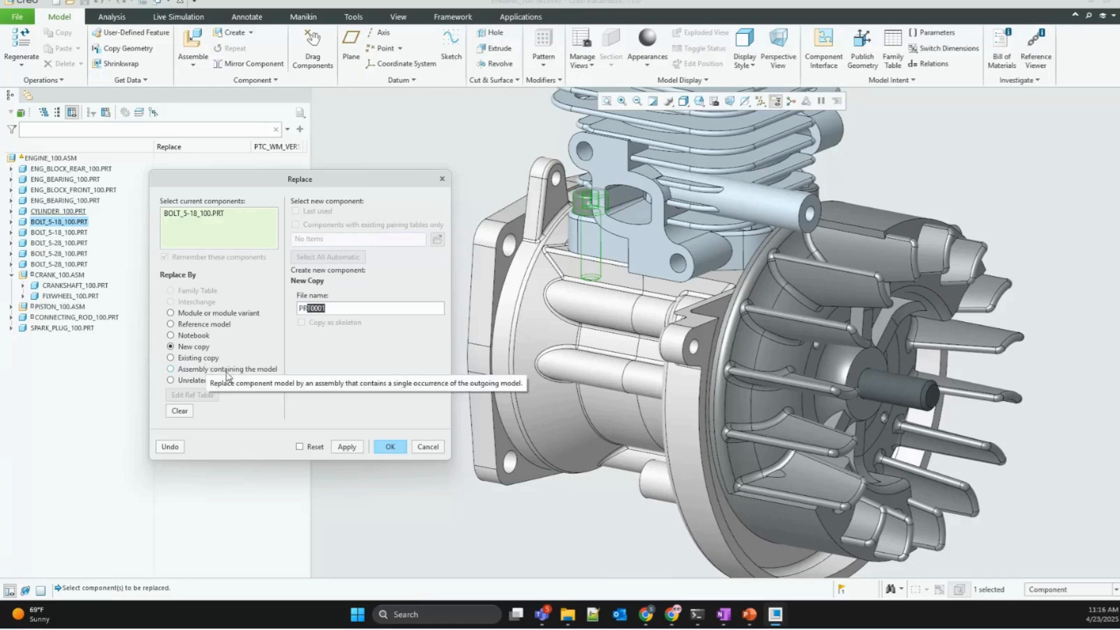
# Step: Set the replacement type to Unrelated component and choose bolt_5-28_100.prt as the new component
pyautogui.click(200, 382)
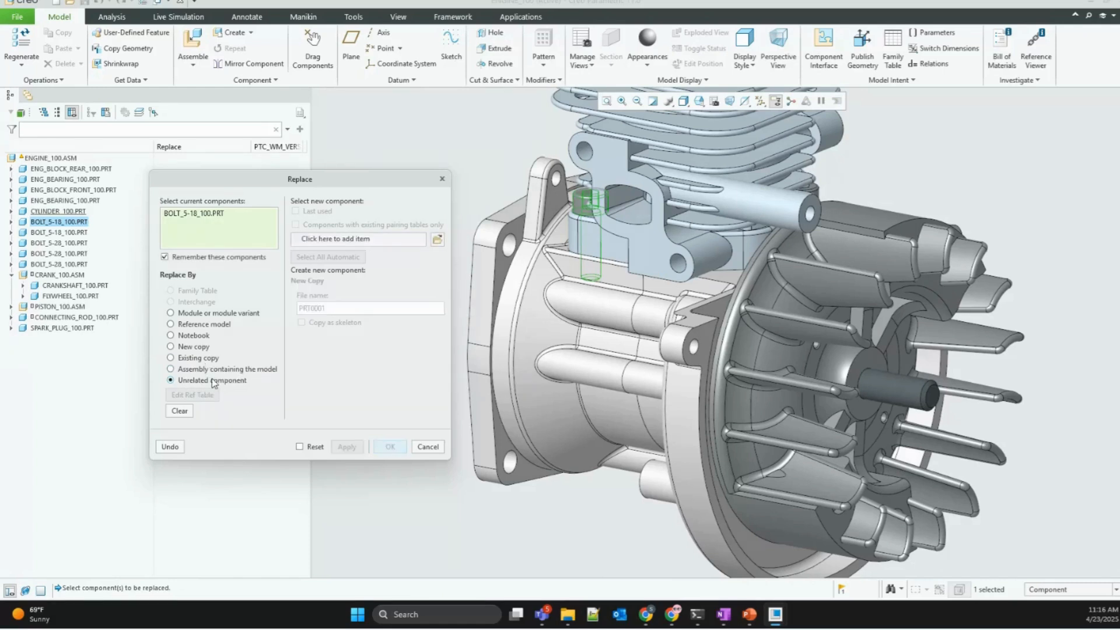
pyautogui.click(437, 241)
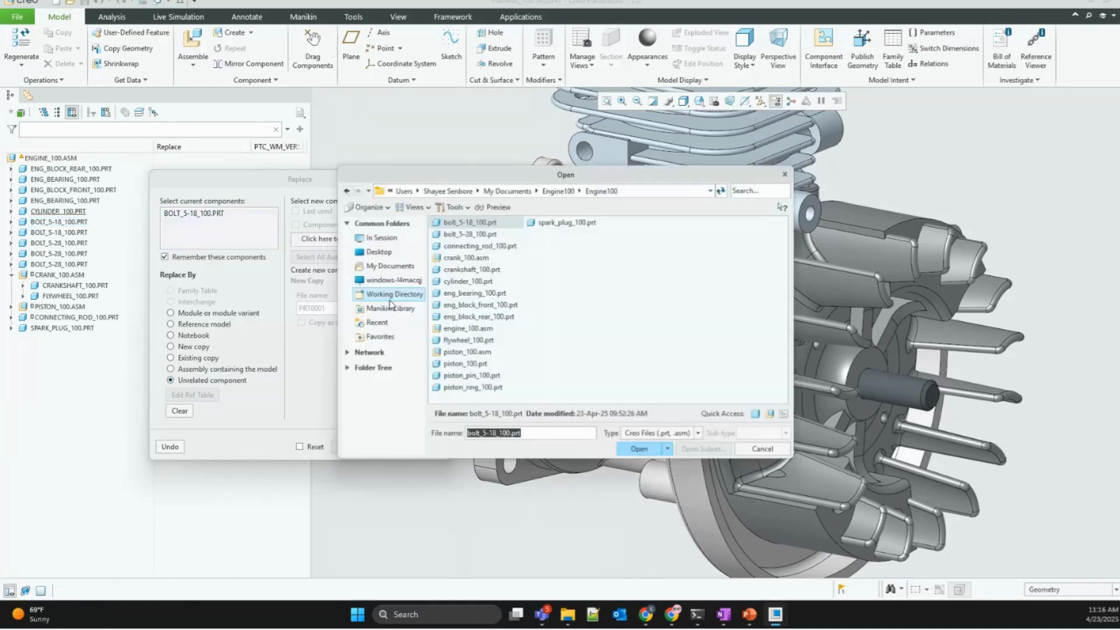
pyautogui.click(469, 236)
pyautogui.doubleClick(469, 236)
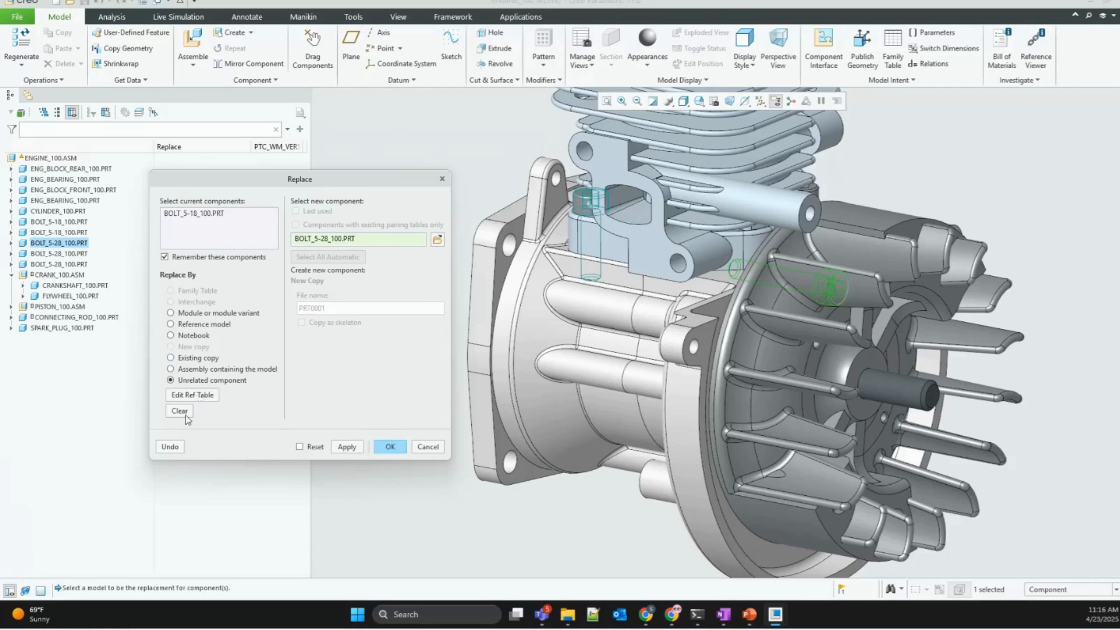
# Step: Open the reference pairing table for the two bolts, widen it, and highlight the TAG_0 axis reference on the outgoing bolt
pyautogui.click(199, 395)
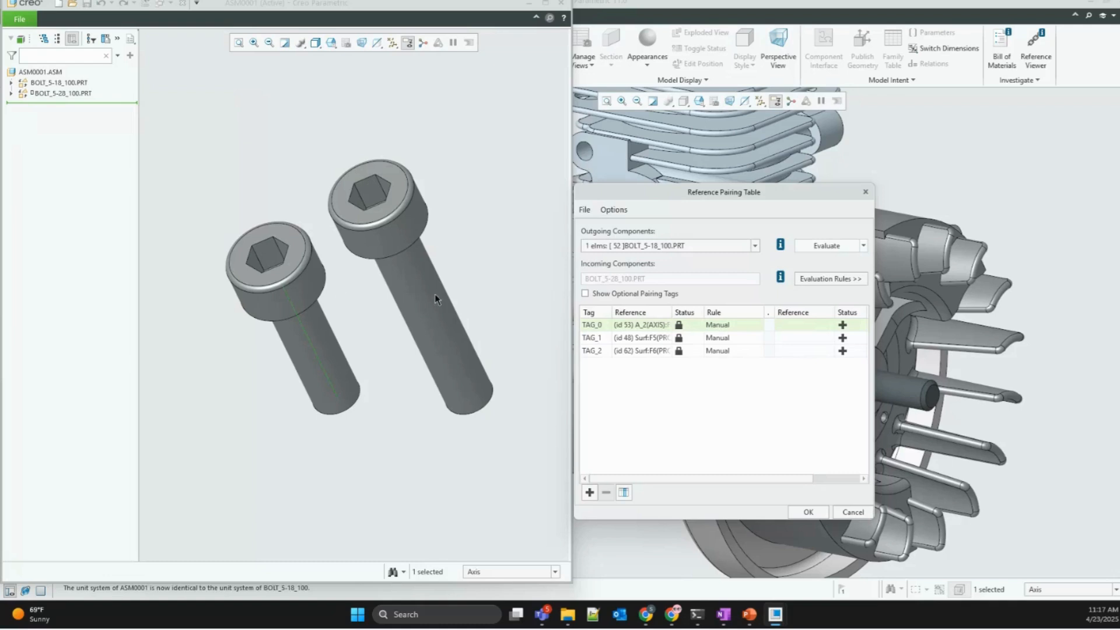
pyautogui.moveTo(672, 199); pyautogui.dragTo(668, 175)
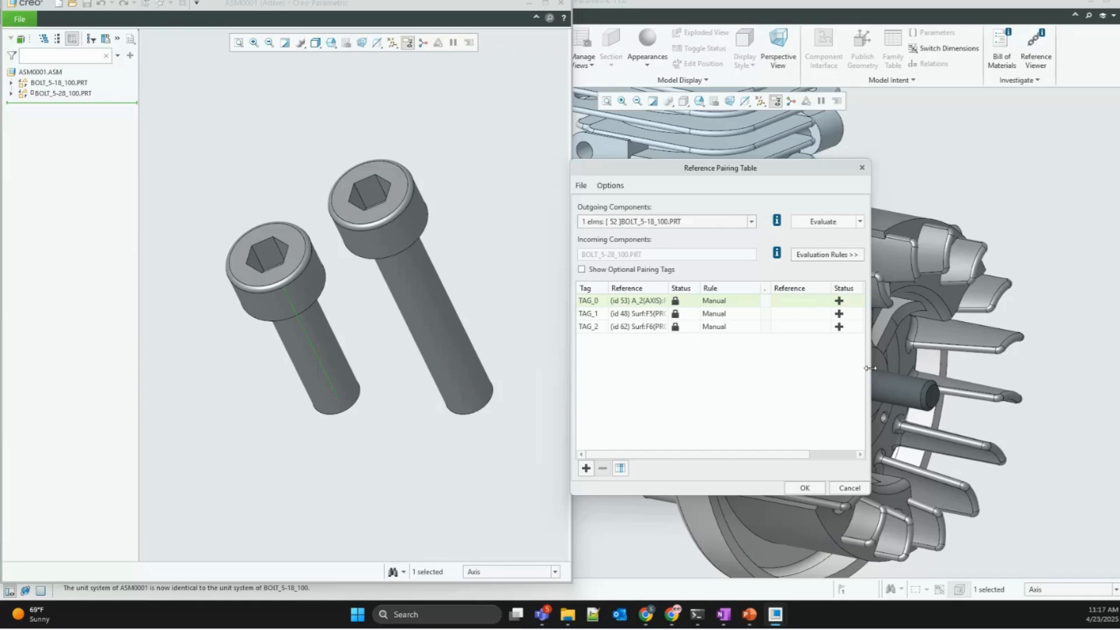
pyautogui.moveTo(871, 367); pyautogui.dragTo(980, 340)
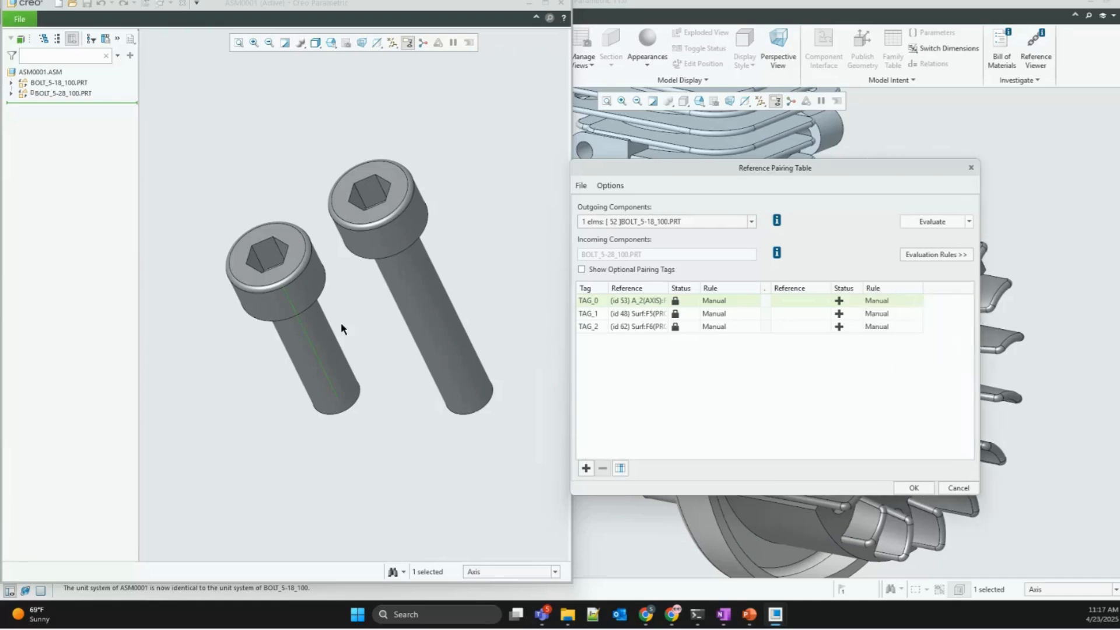
pyautogui.click(636, 300)
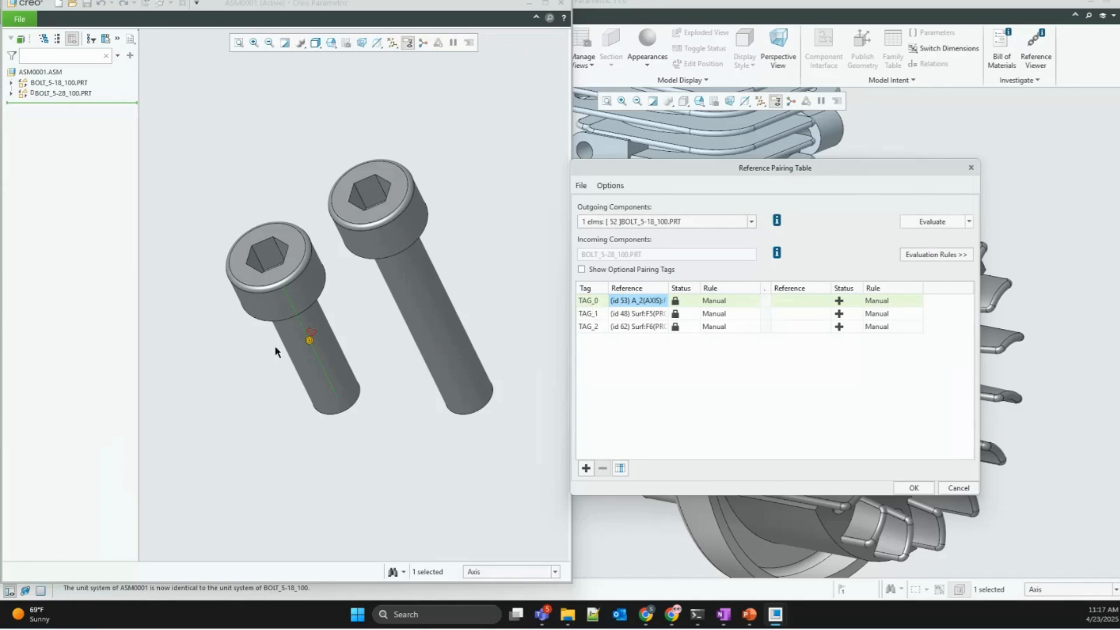
pyautogui.click(310, 336)
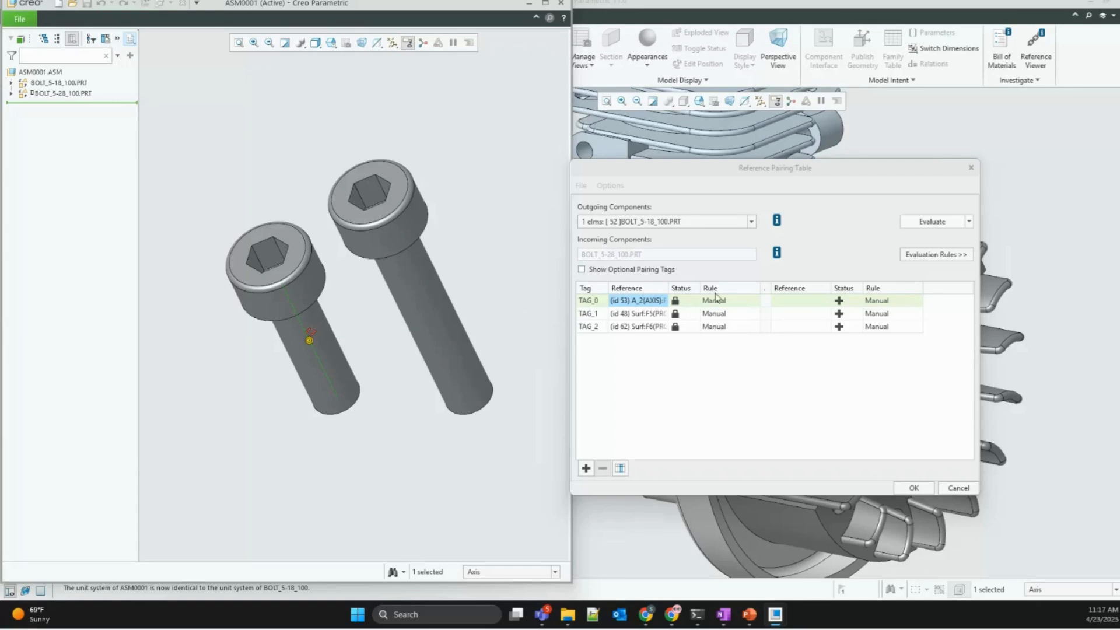
# Step: Review the options for evaluating pairs and creating tags, and look through the evaluation rules and their order
pyautogui.click(968, 222)
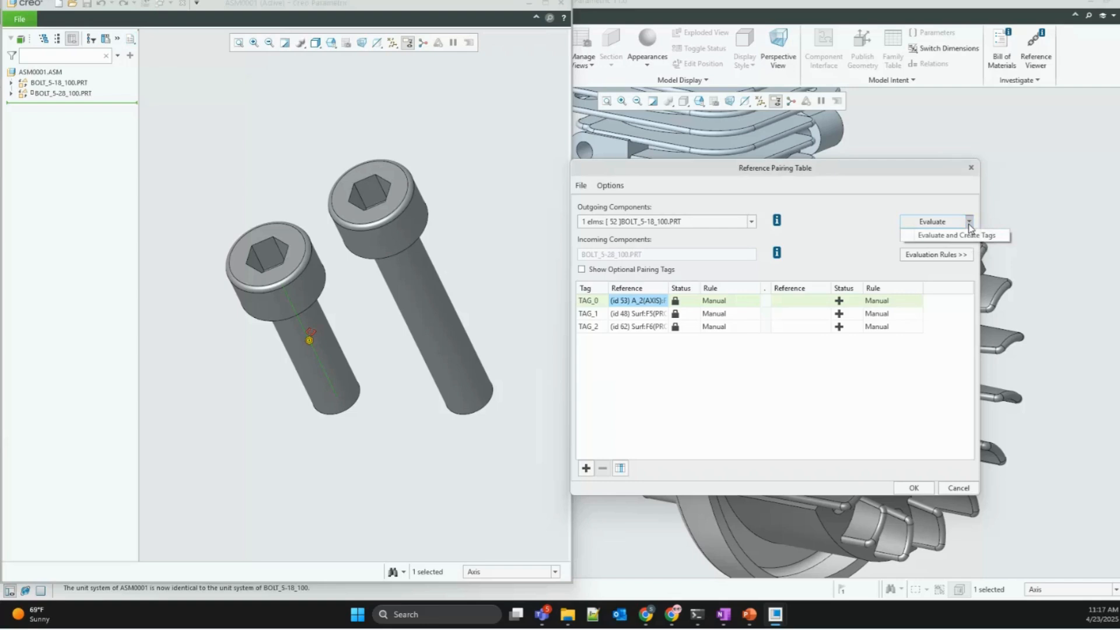
pyautogui.click(848, 252)
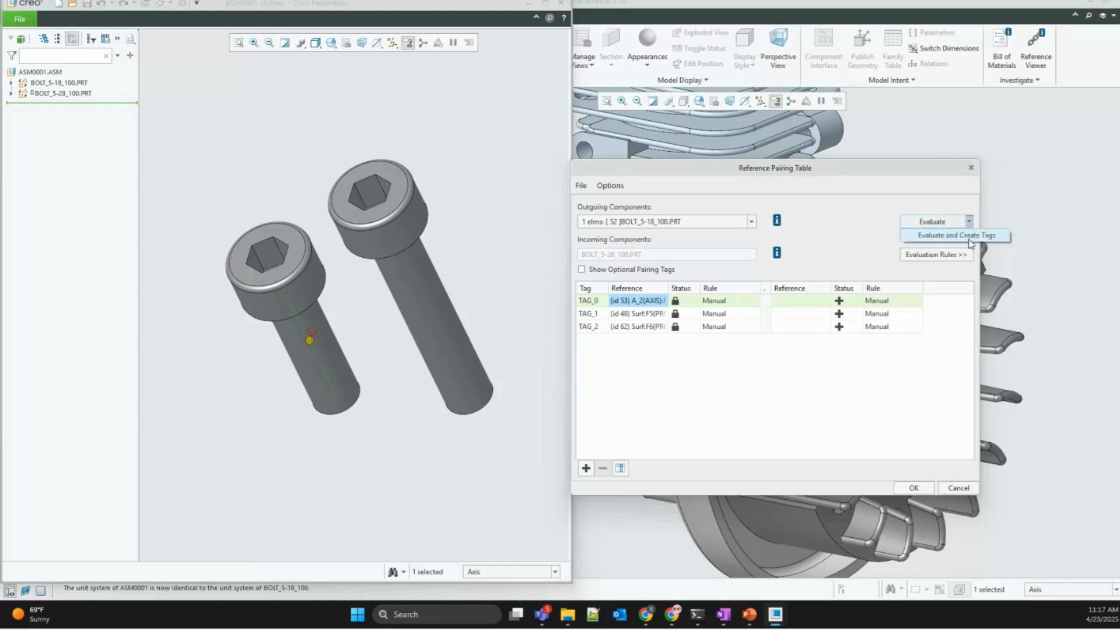
pyautogui.click(970, 258)
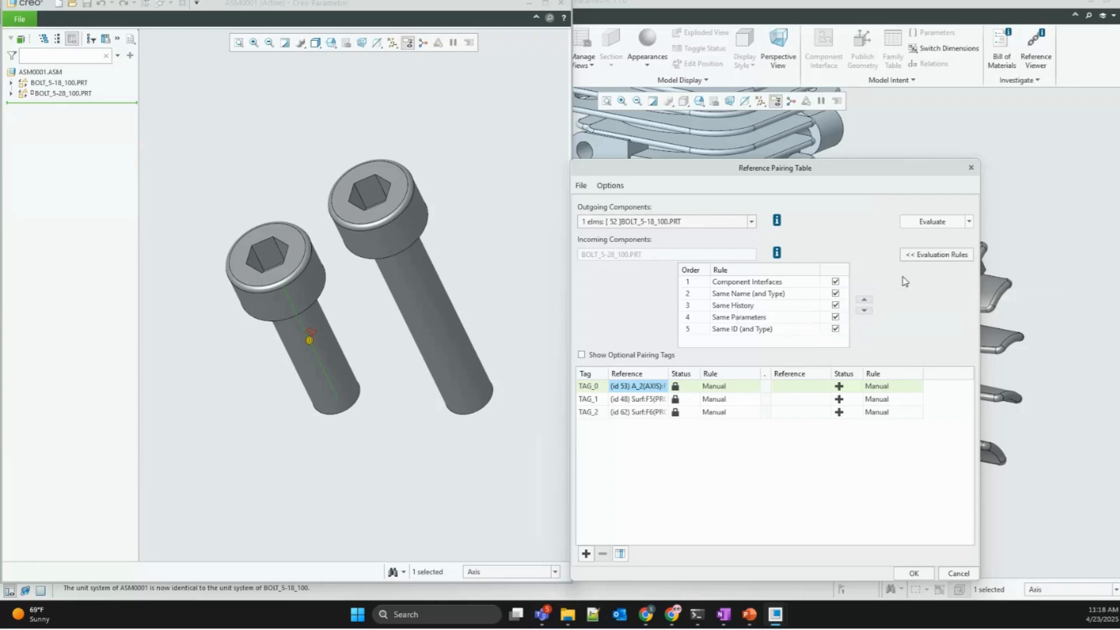
pyautogui.click(936, 255)
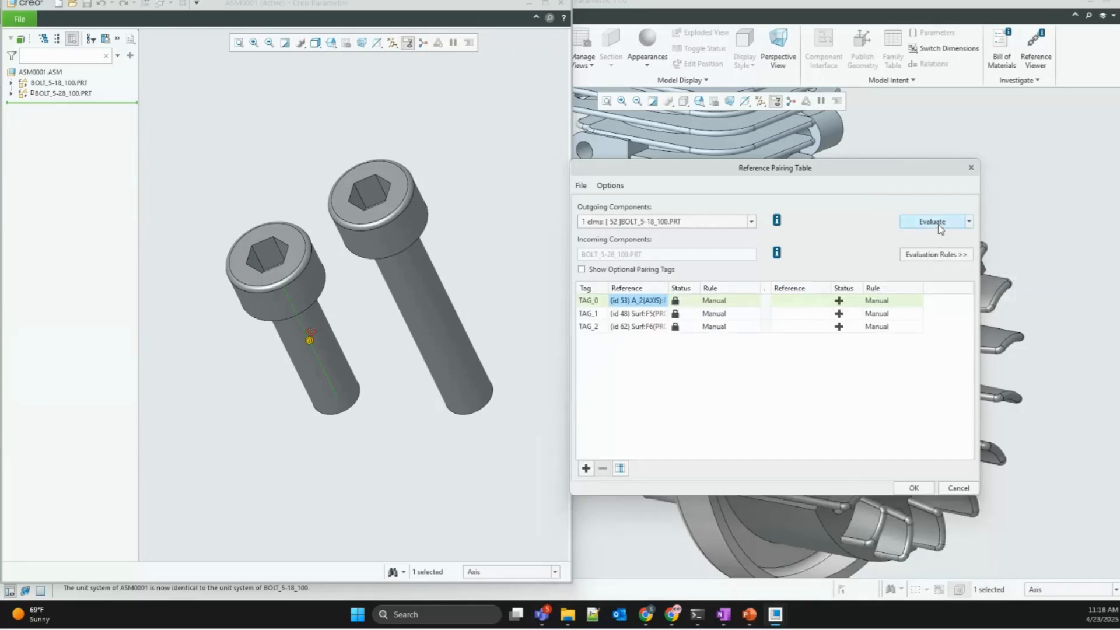
# Step: Evaluate the reference pairs automatically and check the TAG_1 and TAG_2 surfaces on both bolts
pyautogui.click(938, 225)
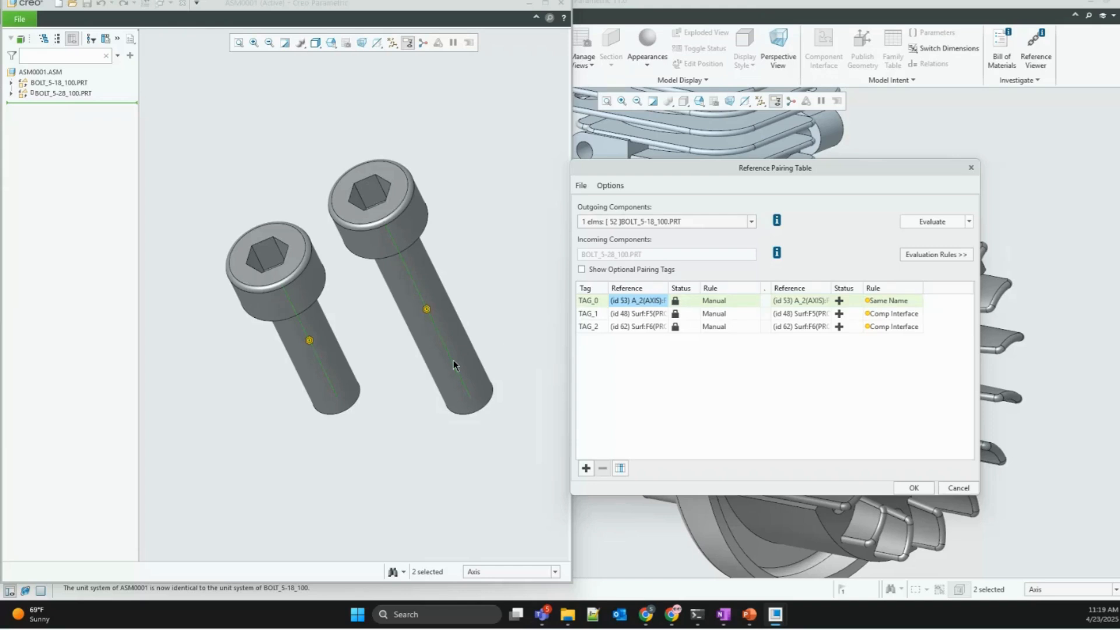
pyautogui.click(589, 314)
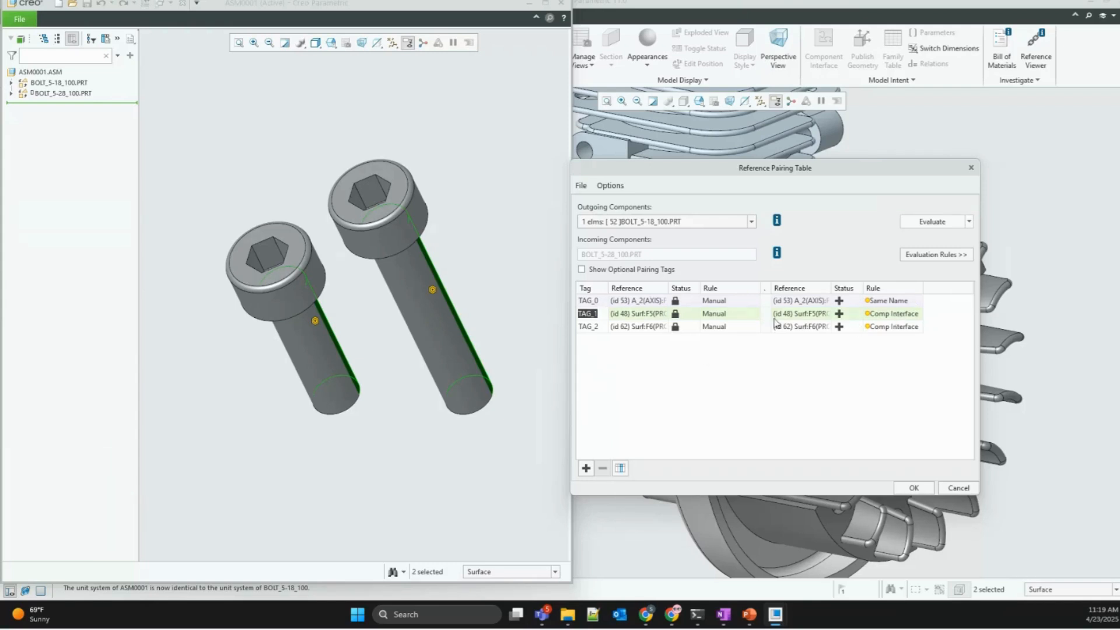
pyautogui.click(597, 330)
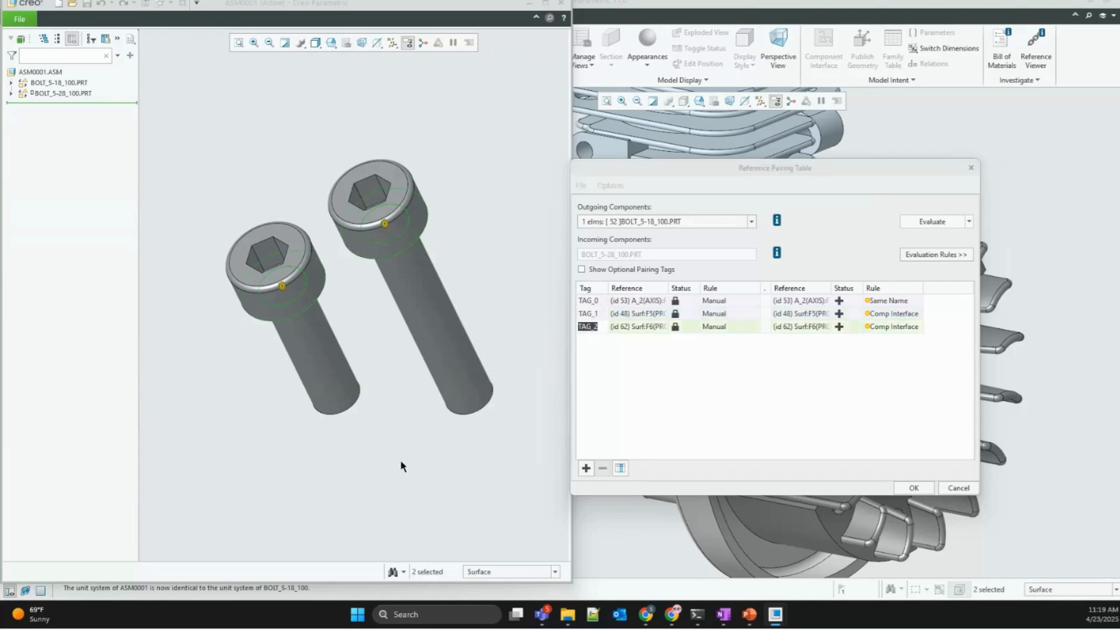
pyautogui.moveTo(400, 460); pyautogui.dragTo(378, 407, button='middle')
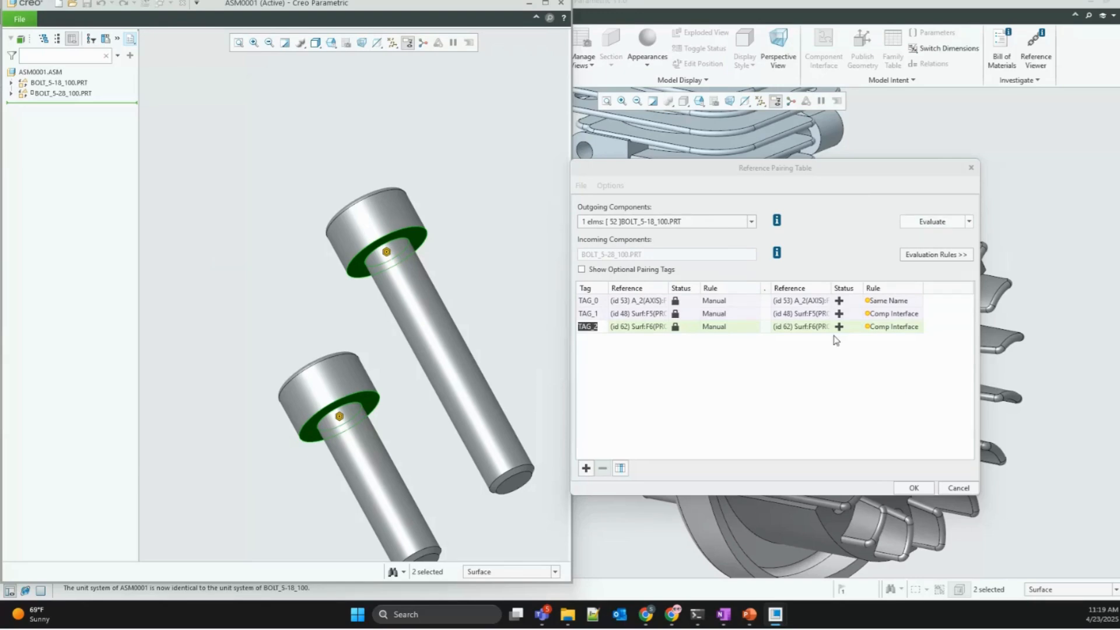
# Step: Accept the reference pairing, complete the bolt replacement, and highlight the new BOLT_5-28_100.PRT in the model
pyautogui.click(914, 488)
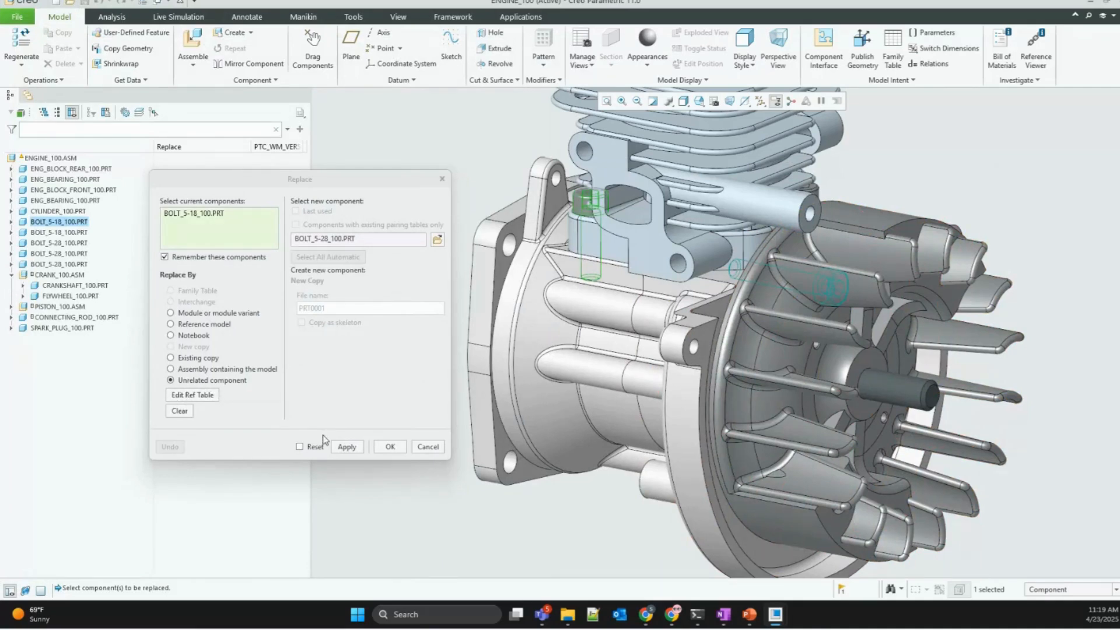
pyautogui.click(389, 446)
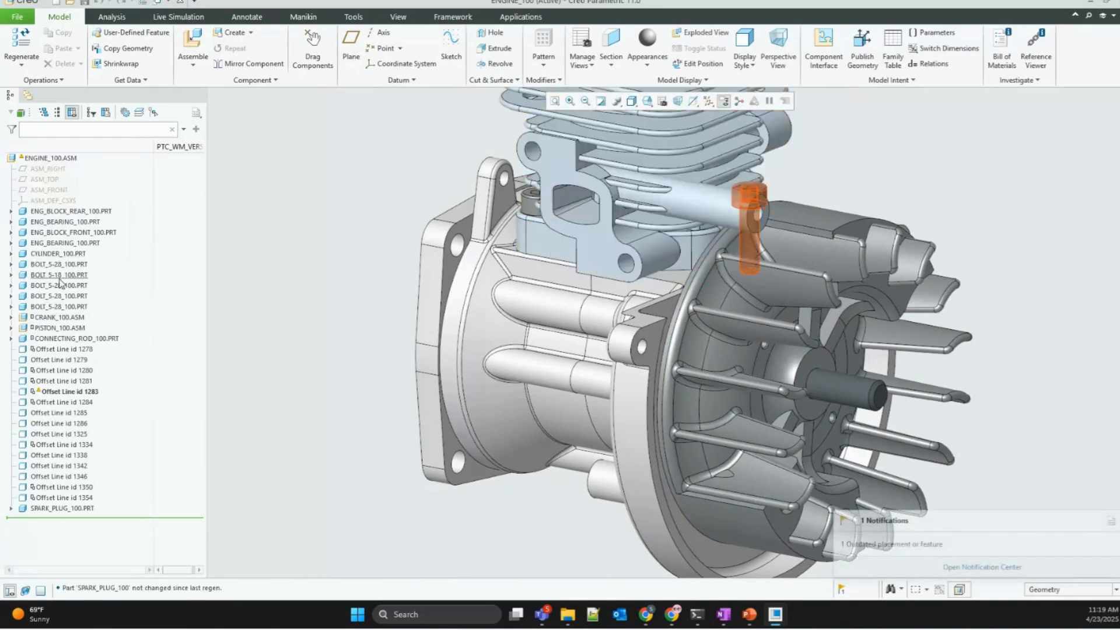
pyautogui.click(58, 264)
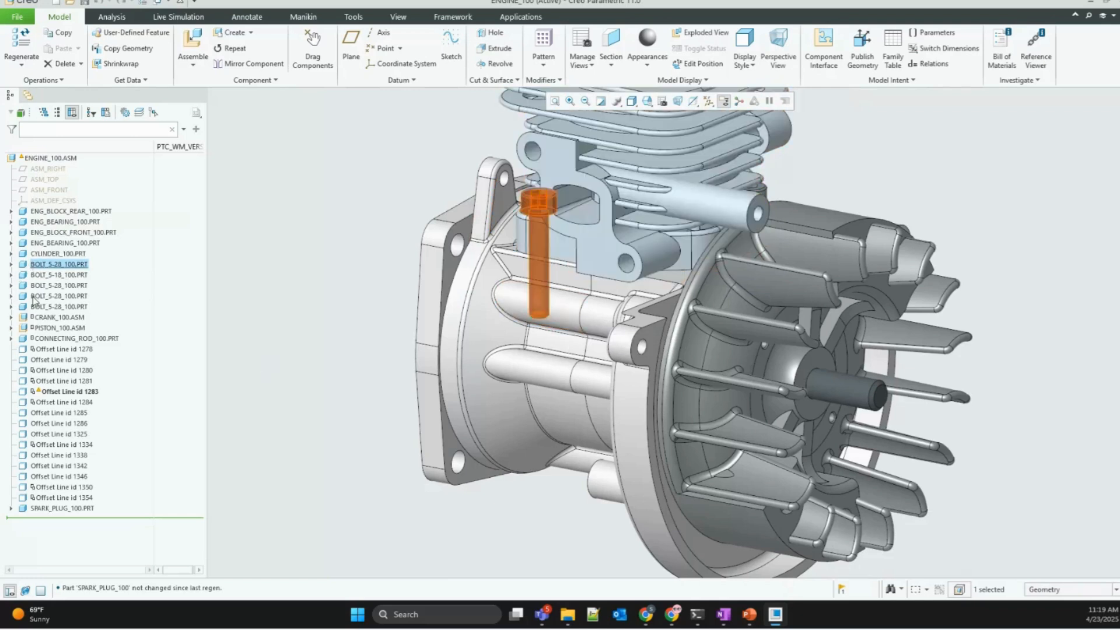
pyautogui.click(234, 283)
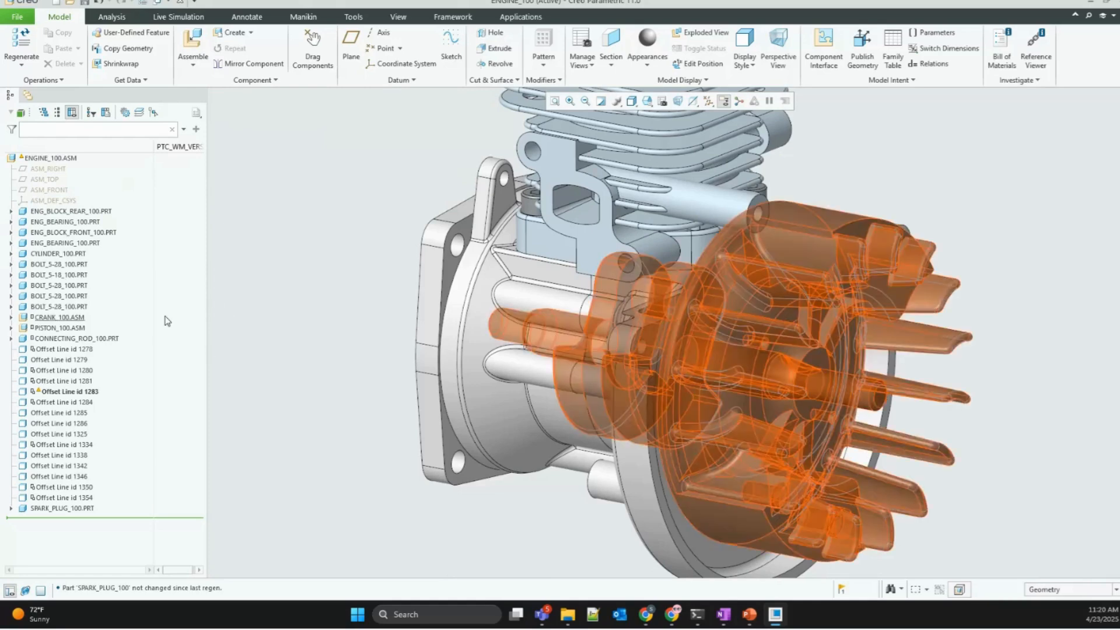
# Step: Open CONNECTING_ROD_100.PRT, edit Section 1 of Protrusion id 65, and orient the view parallel to the sketch plane
pyautogui.click(67, 338)
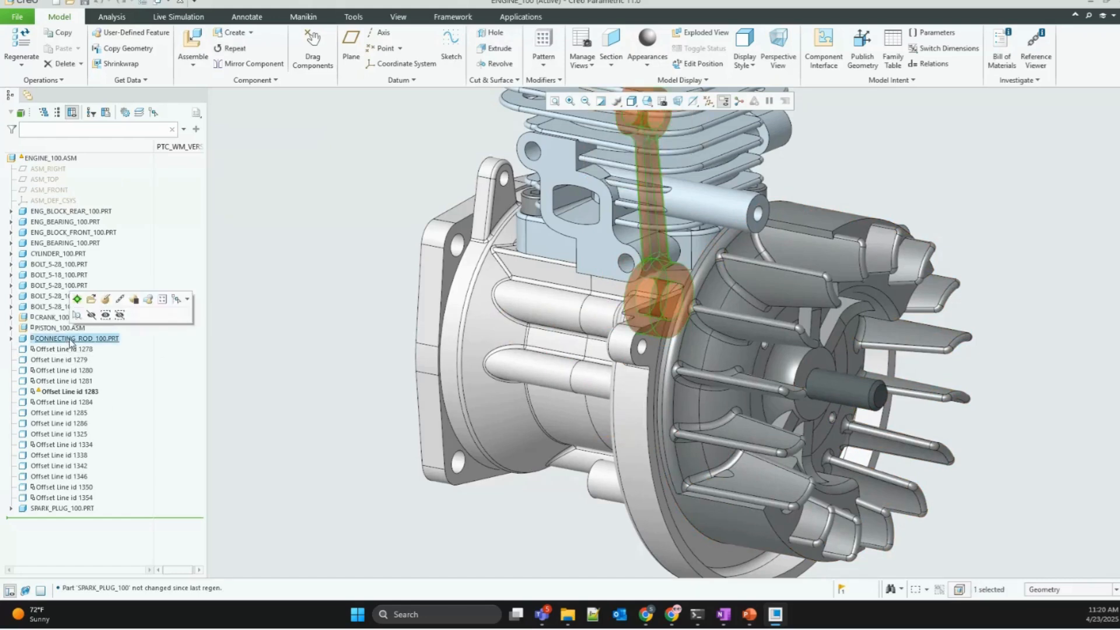
pyautogui.click(92, 299)
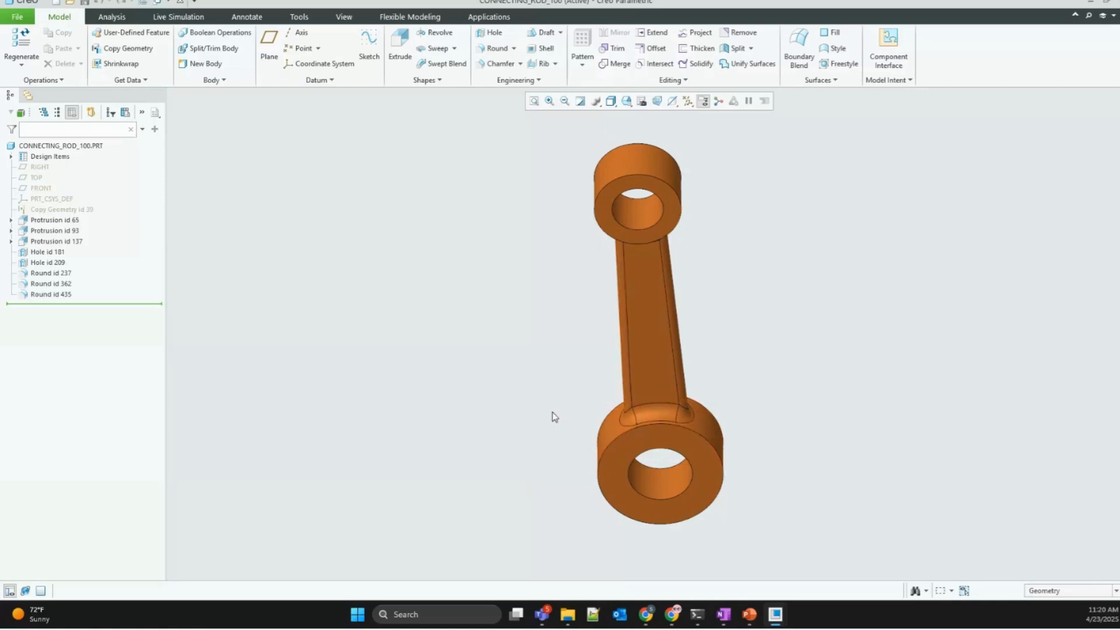
pyautogui.click(11, 219)
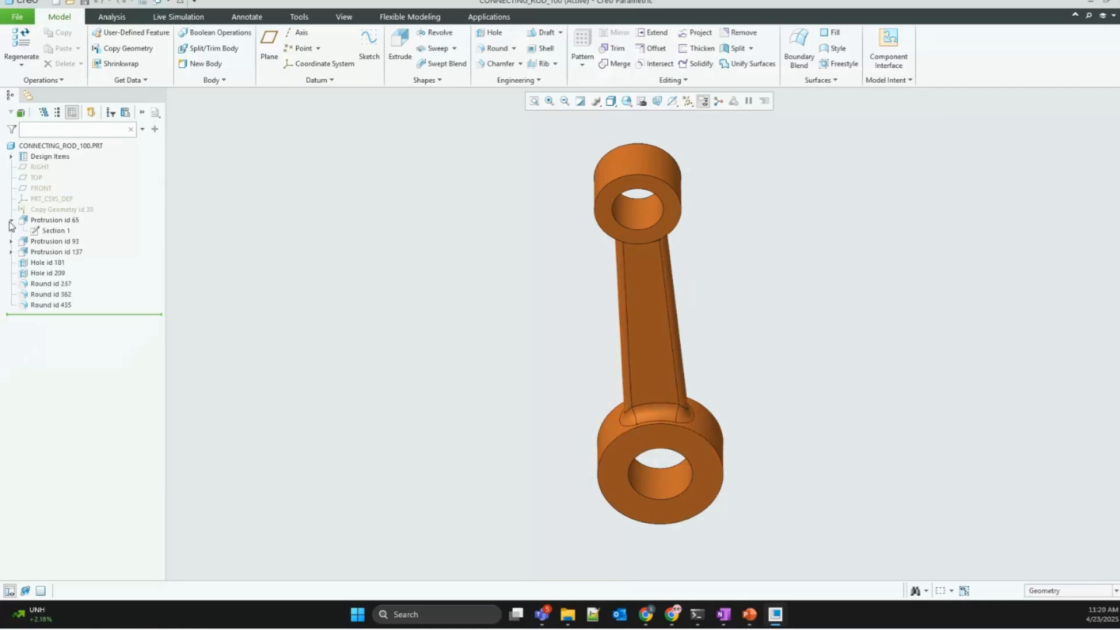
pyautogui.click(53, 231)
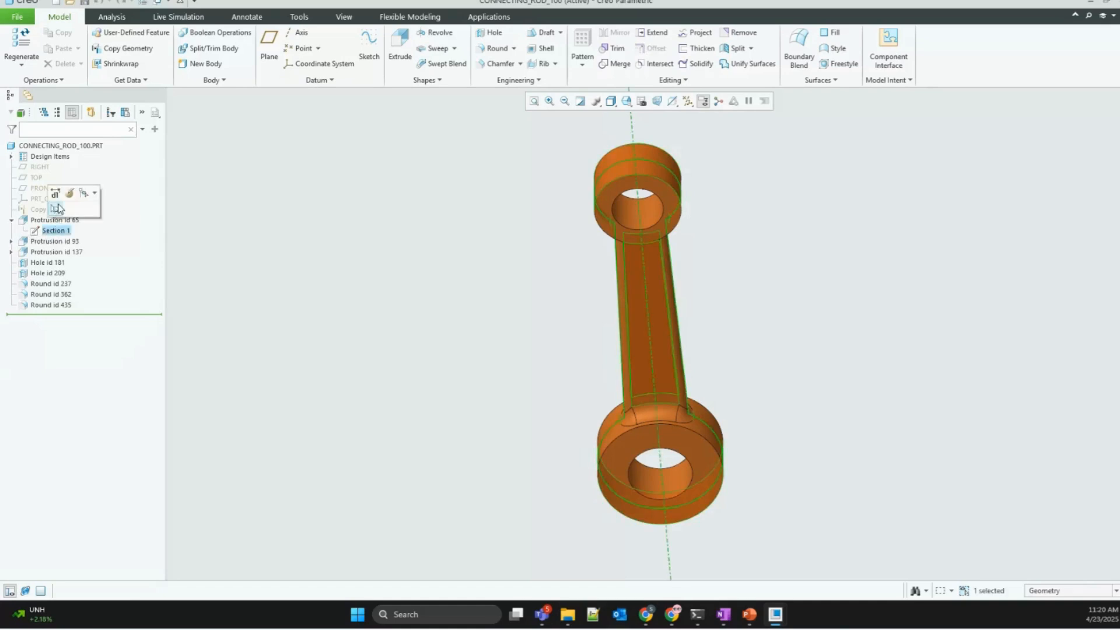
pyautogui.click(68, 196)
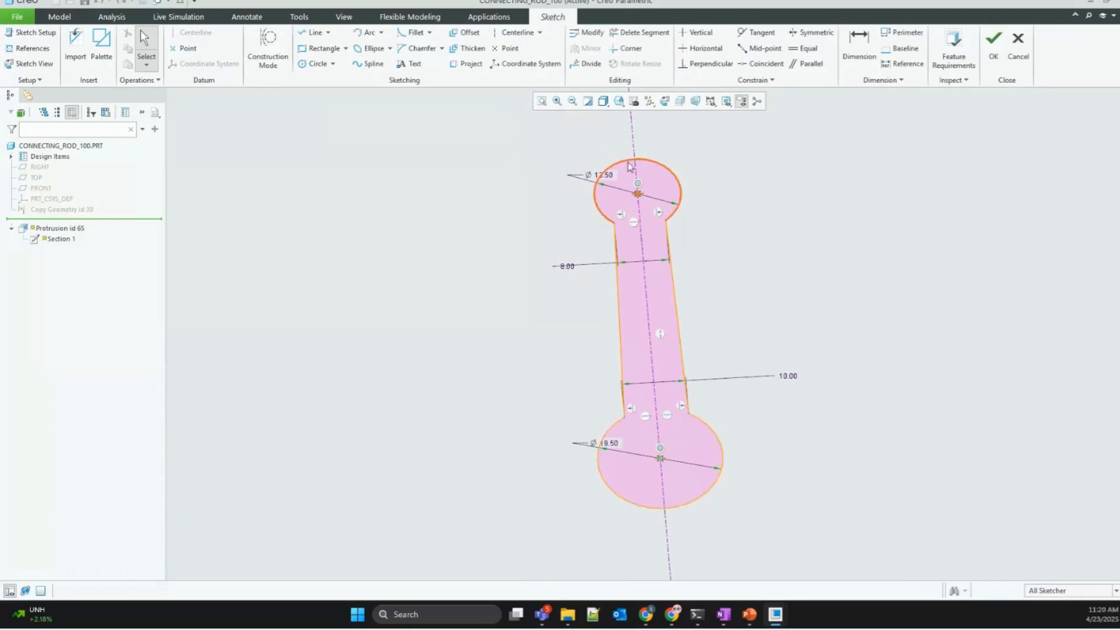
pyautogui.click(664, 101)
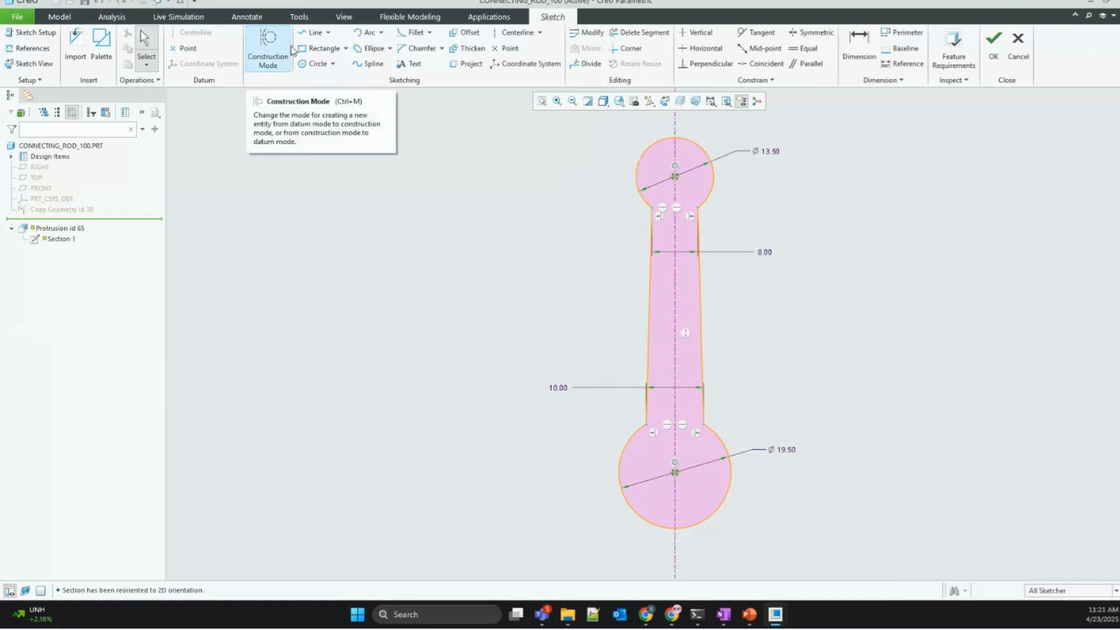
# Step: Delete the slanted line along the left side of the connecting rod's shank in the sketch
pyautogui.click(646, 312)
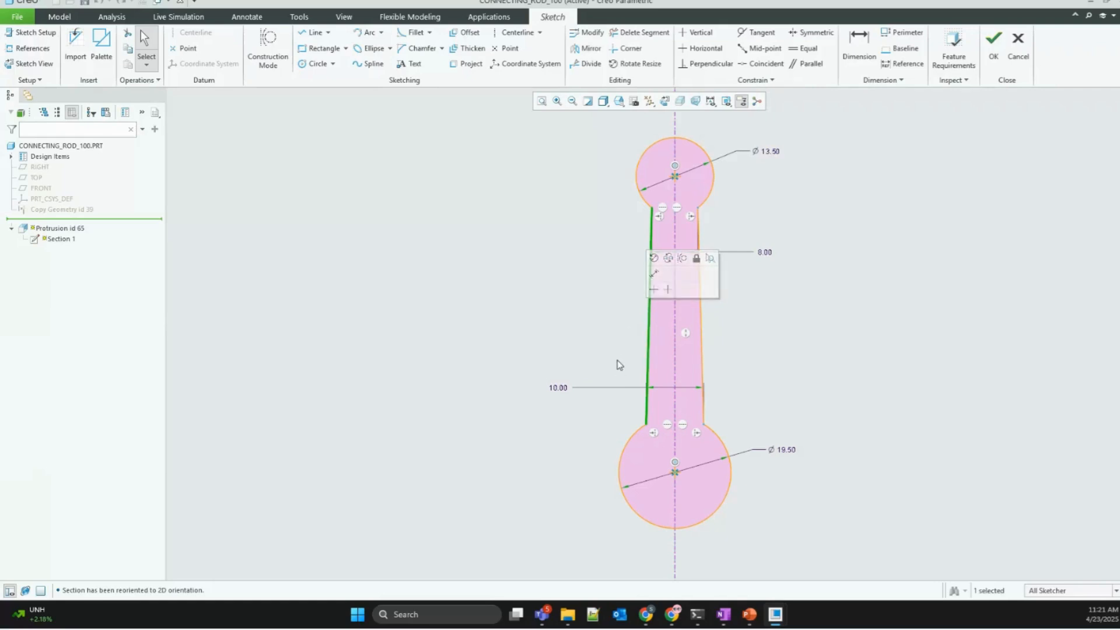
pyautogui.press('Delete')
pyautogui.click(605, 323)
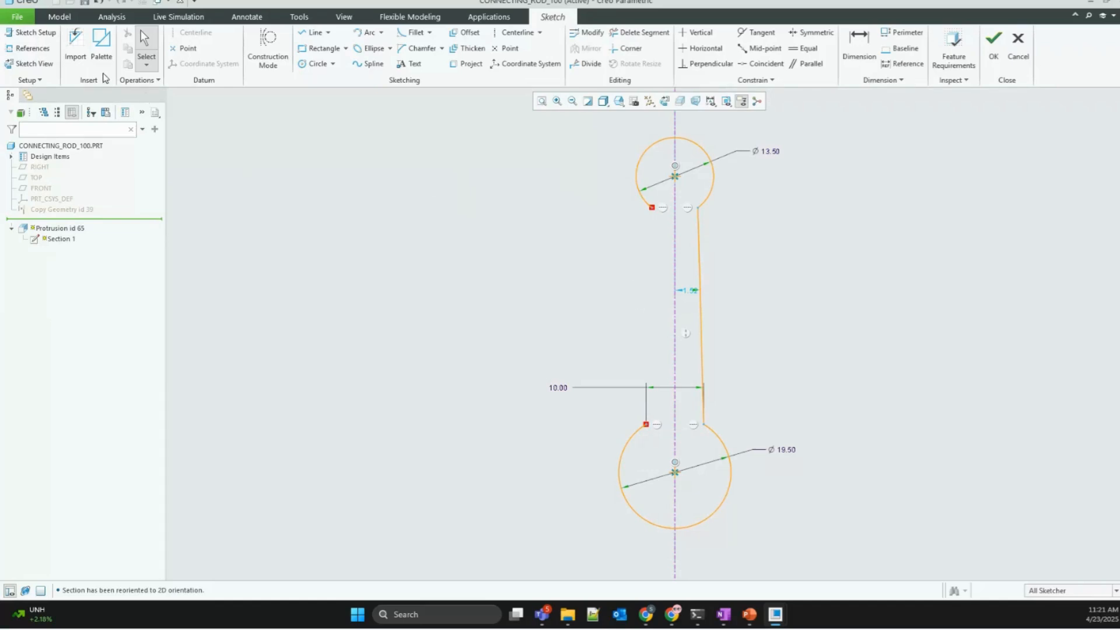
# Step: Draw an inward-curving arc of about 95 radius between the shank's open left endpoints and accept the sketch
pyautogui.click(367, 32)
pyautogui.click(651, 207)
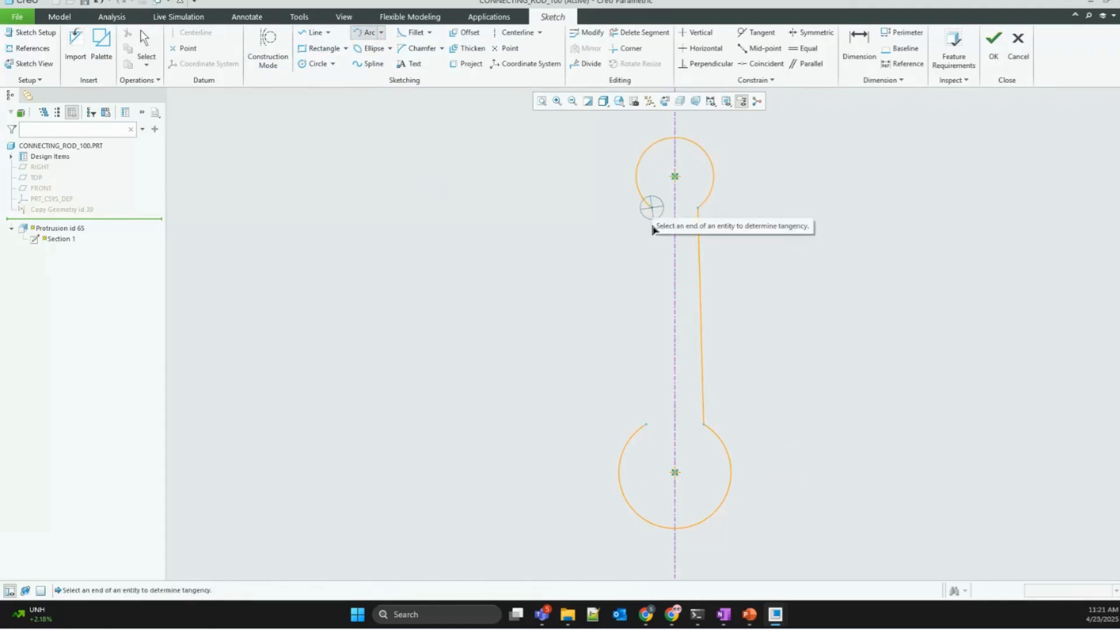
pyautogui.click(645, 424)
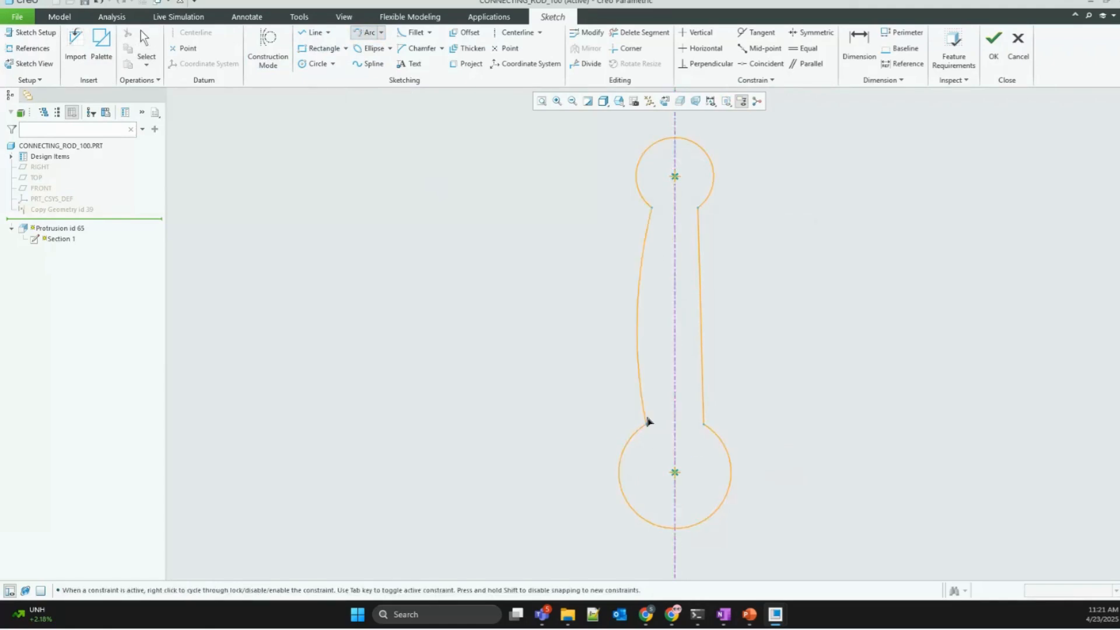
pyautogui.click(659, 351)
pyautogui.click(658, 348)
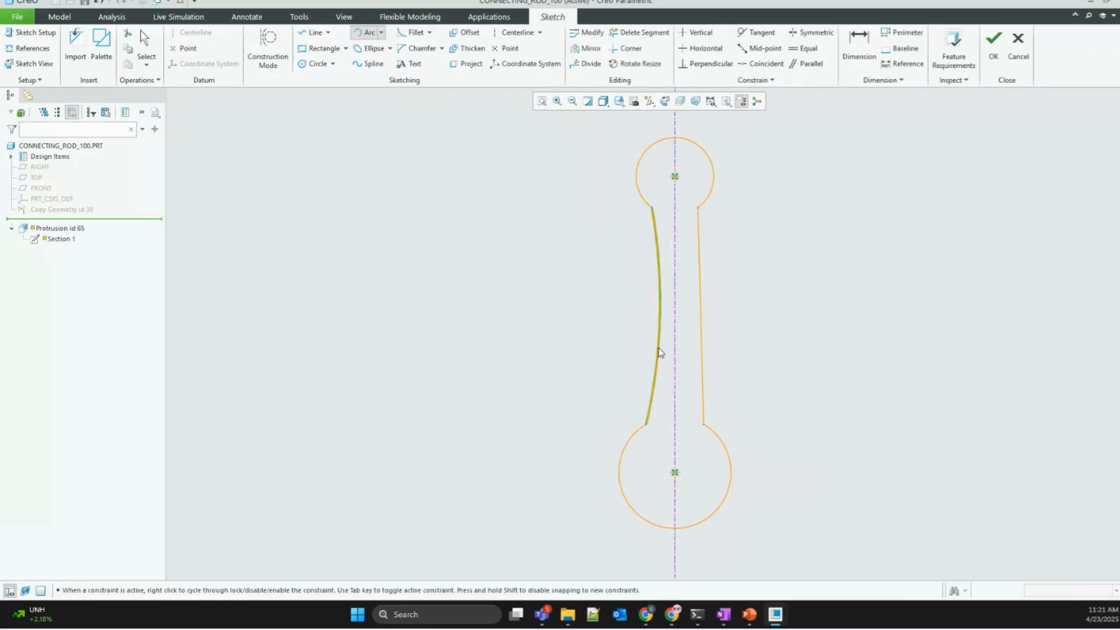
pyautogui.middleClick(550, 373)
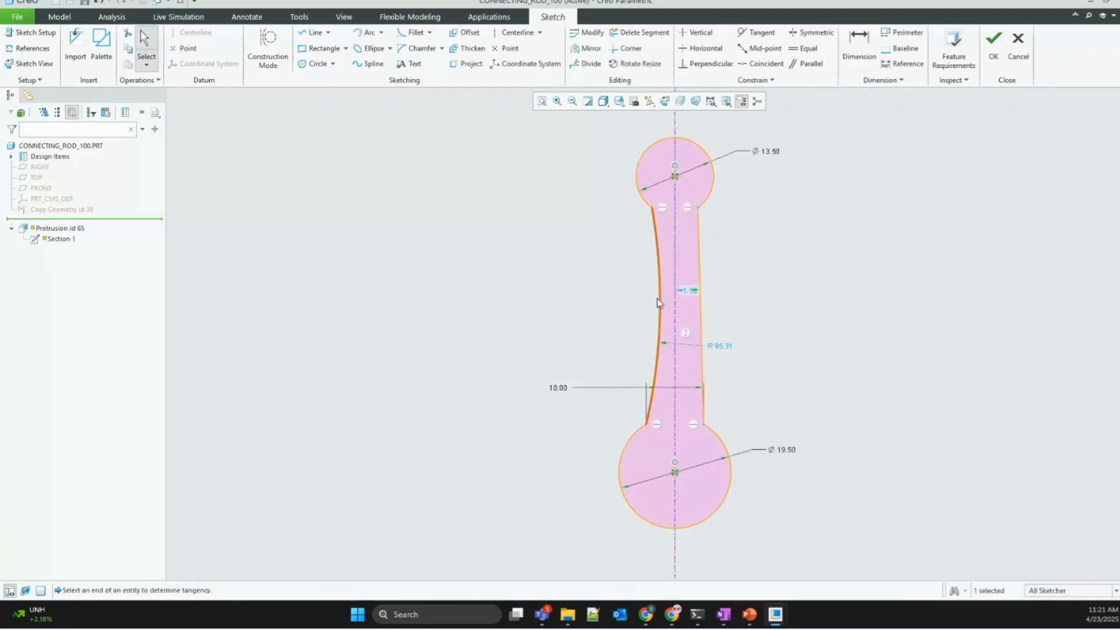
pyautogui.click(993, 44)
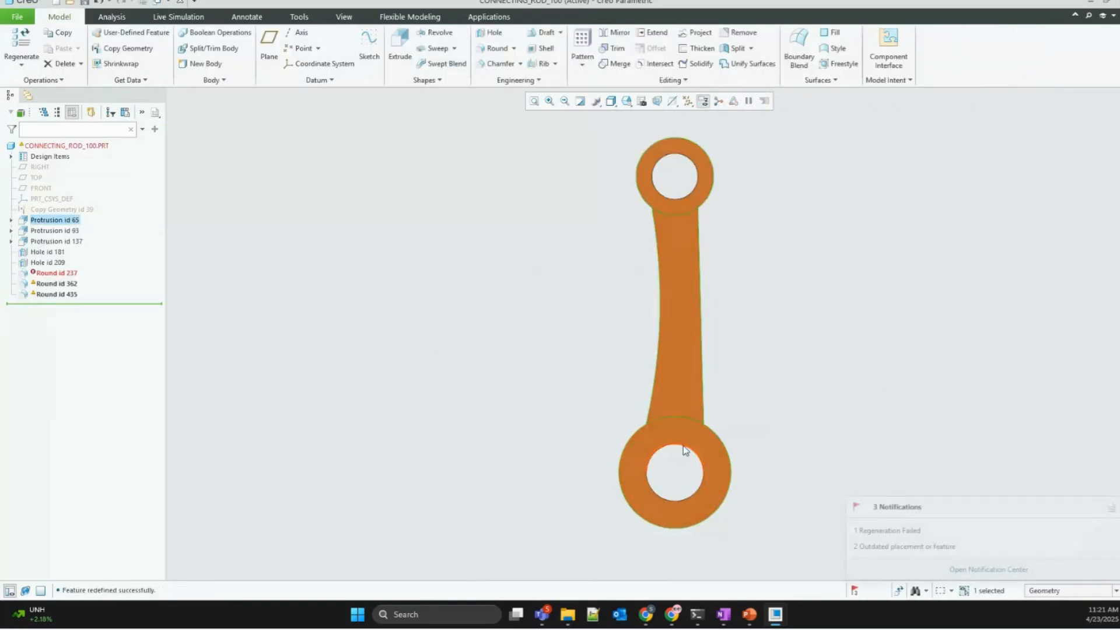
# Step: Open the failed Round id 237 for redefinition
pyautogui.click(57, 273)
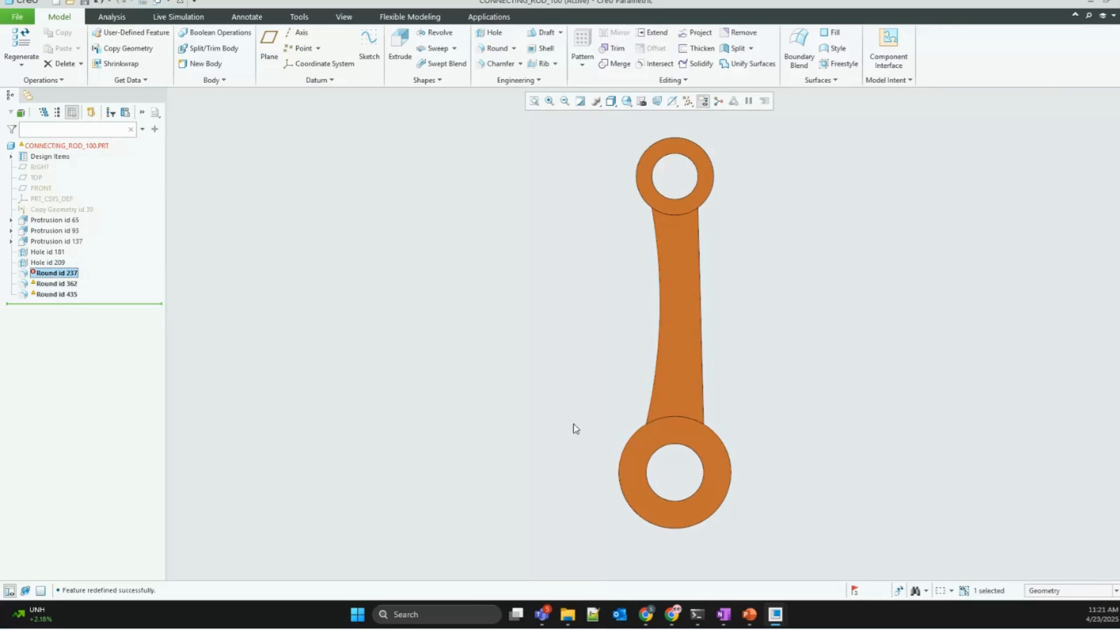
pyautogui.rightClick(50, 277)
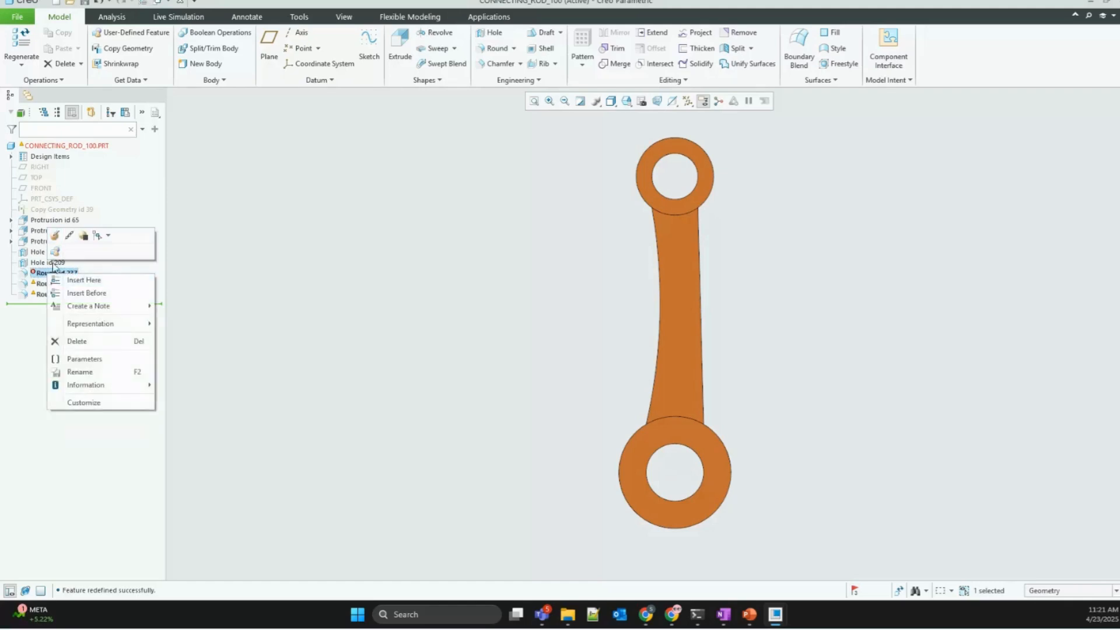
pyautogui.click(55, 236)
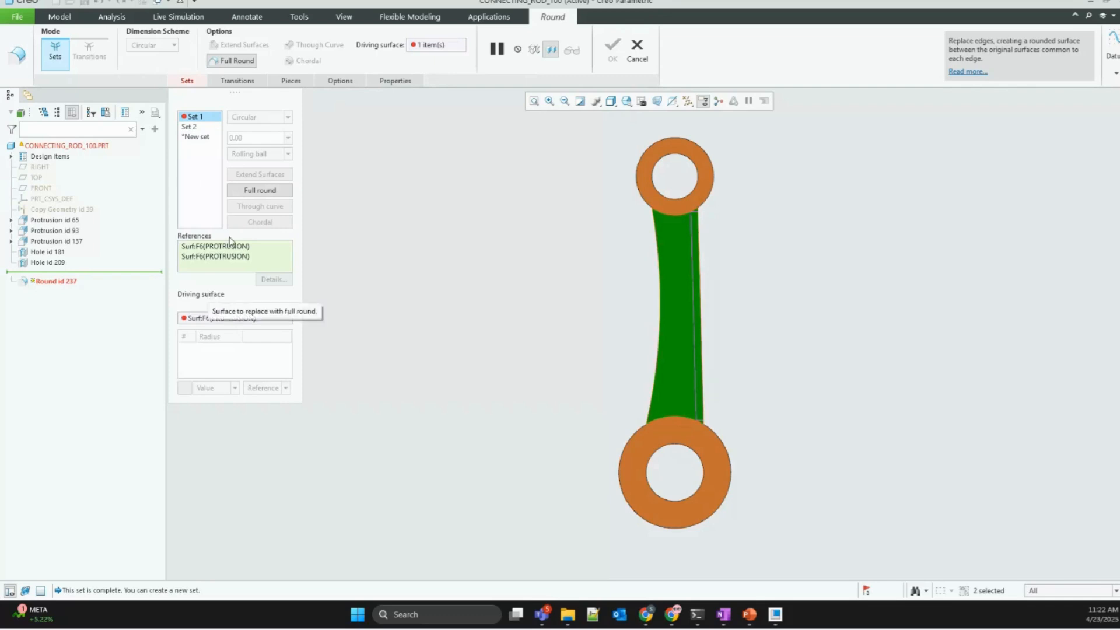
# Step: Examine what is wrong with the driving surface reference in Set 1 of the round, using the Troubleshooter
pyautogui.click(216, 322)
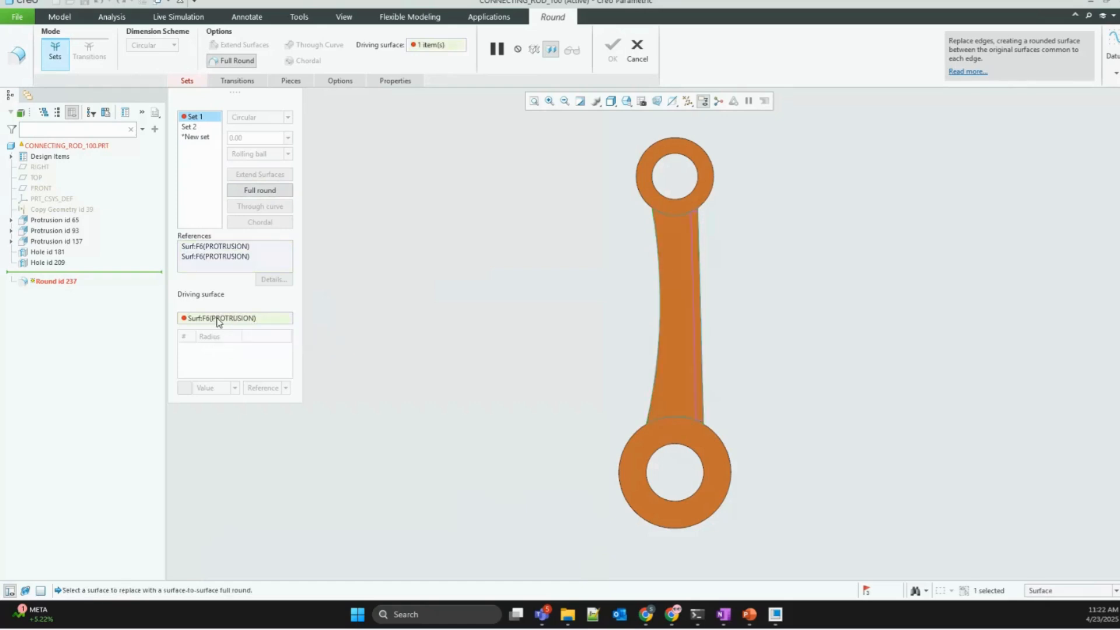
pyautogui.moveTo(457, 330); pyautogui.dragTo(472, 335, button='middle')
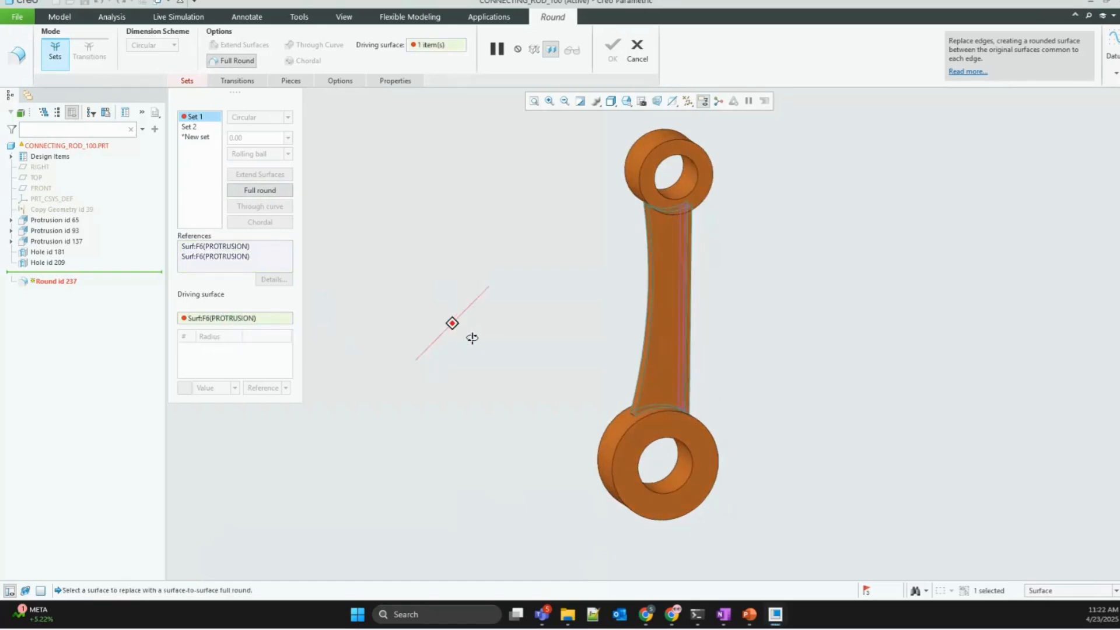
pyautogui.rightClick(225, 320)
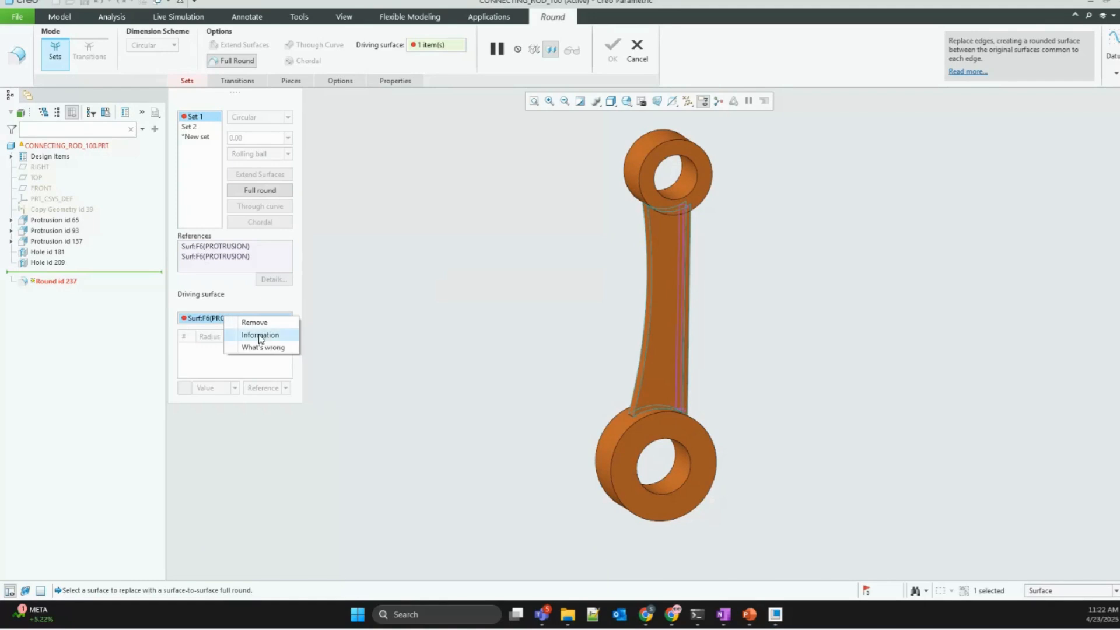
pyautogui.click(264, 348)
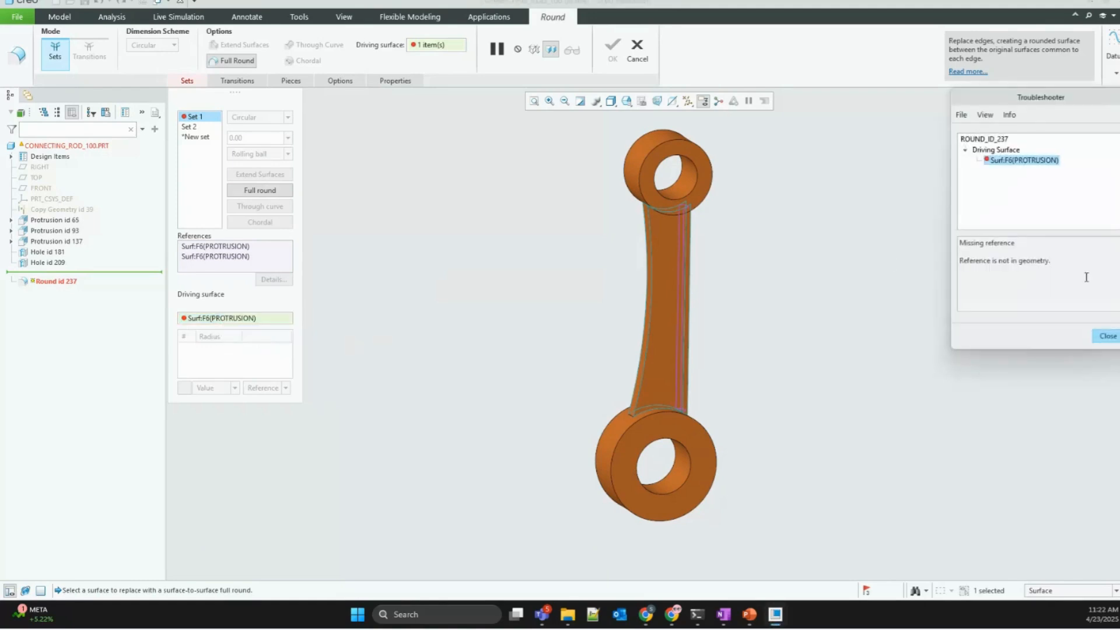
pyautogui.rightClick(200, 319)
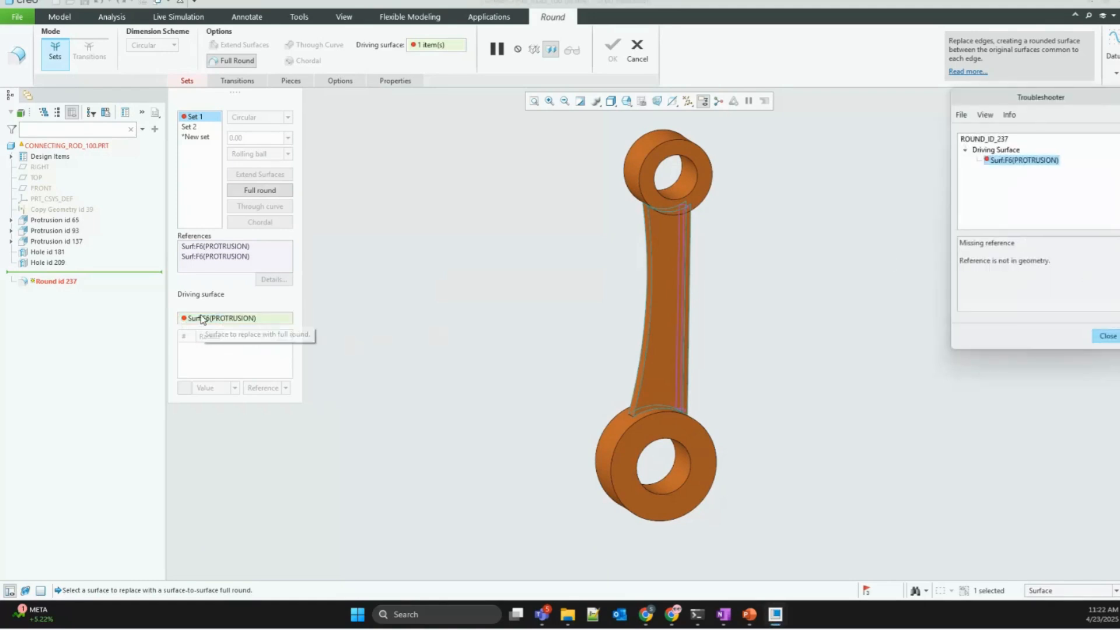
pyautogui.click(236, 345)
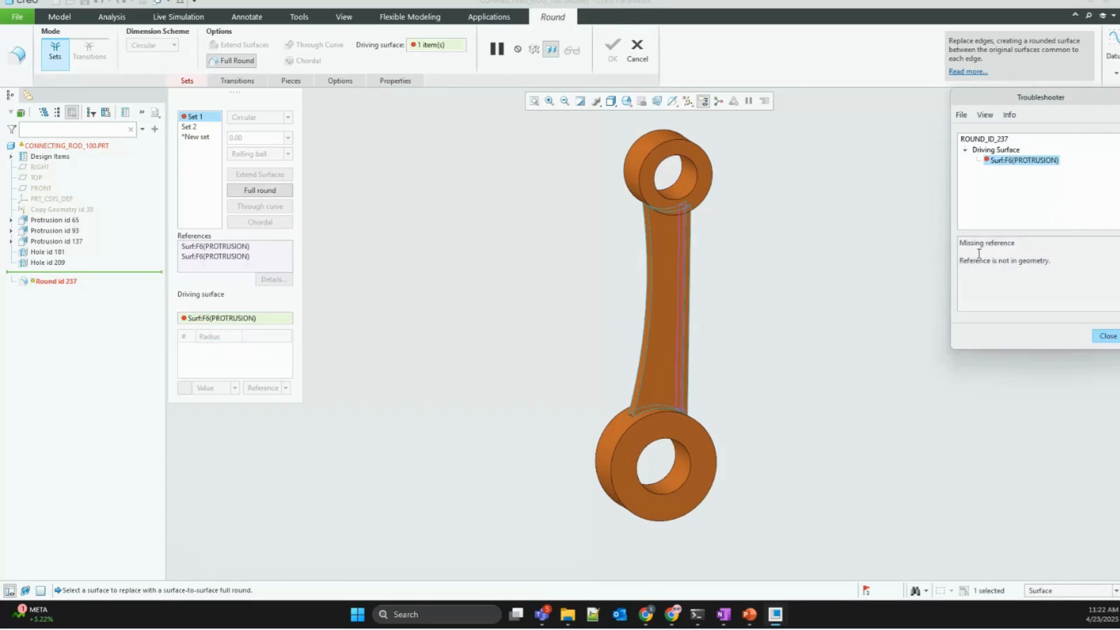
pyautogui.moveTo(973, 266); pyautogui.dragTo(1056, 267)
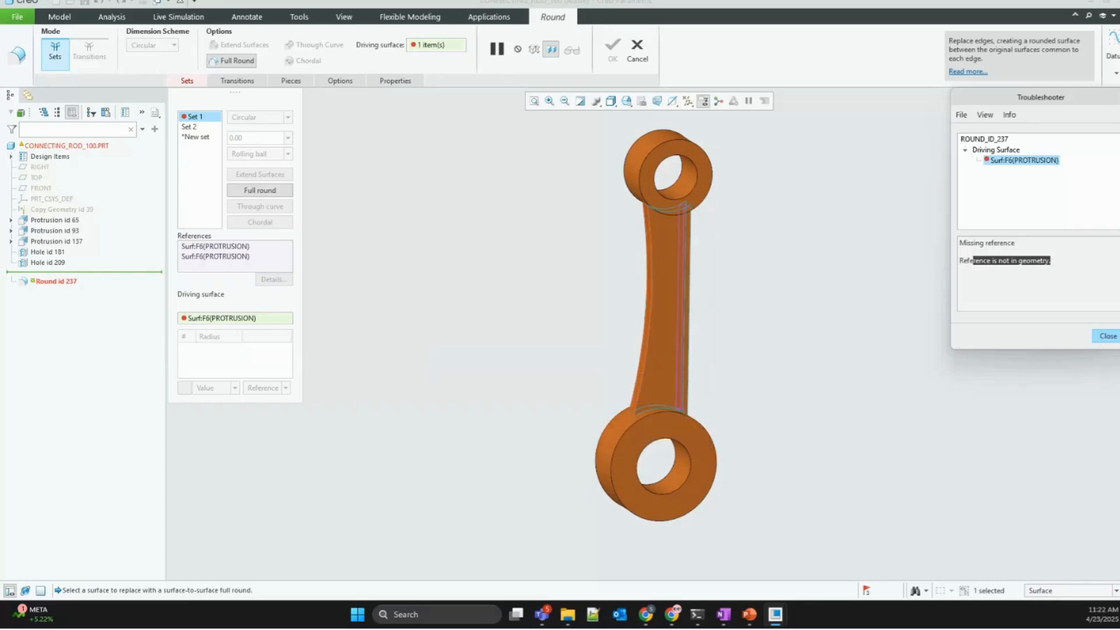
pyautogui.click(1108, 336)
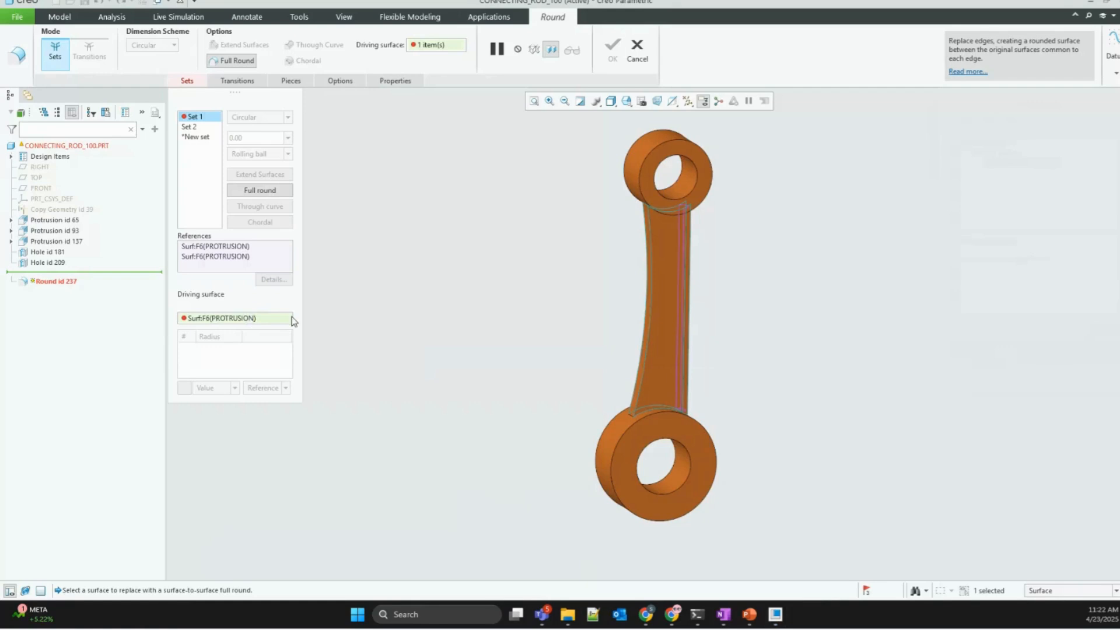
# Step: Select the rod's new curved side surface as the driving surface for Set 1 and complete the full round
pyautogui.scroll(-5, 648, 289)
pyautogui.click(653, 285)
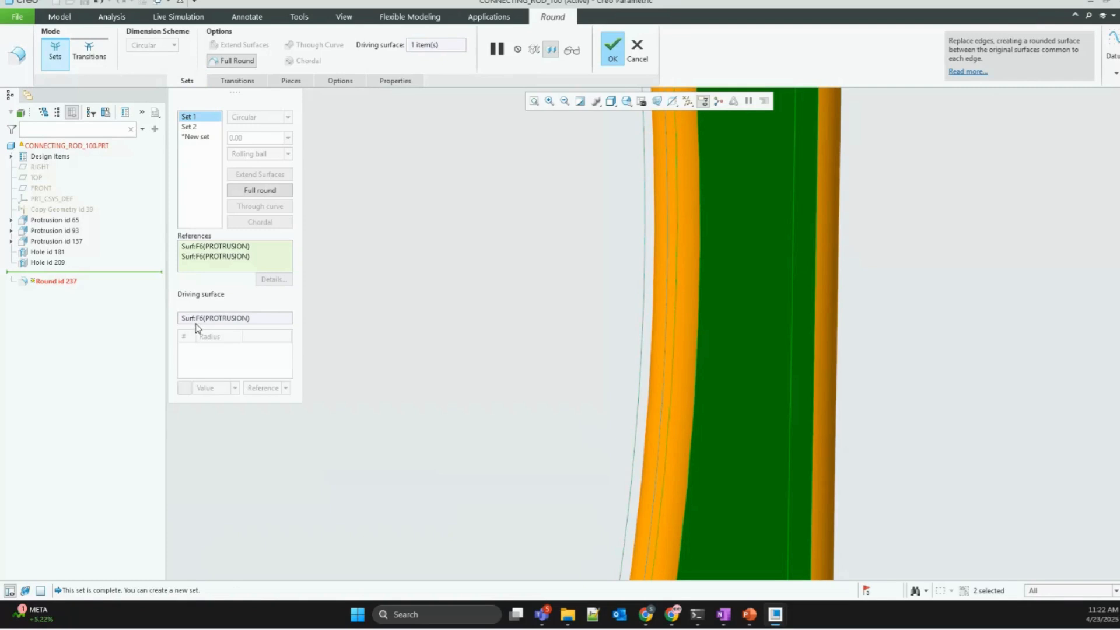
pyautogui.click(613, 49)
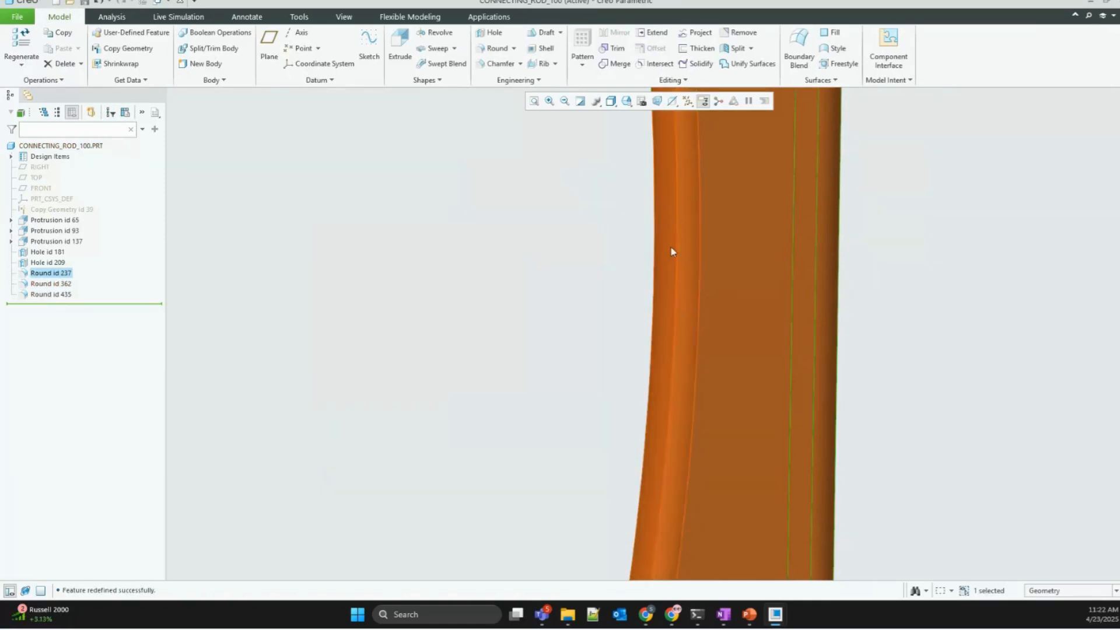
pyautogui.click(197, 383)
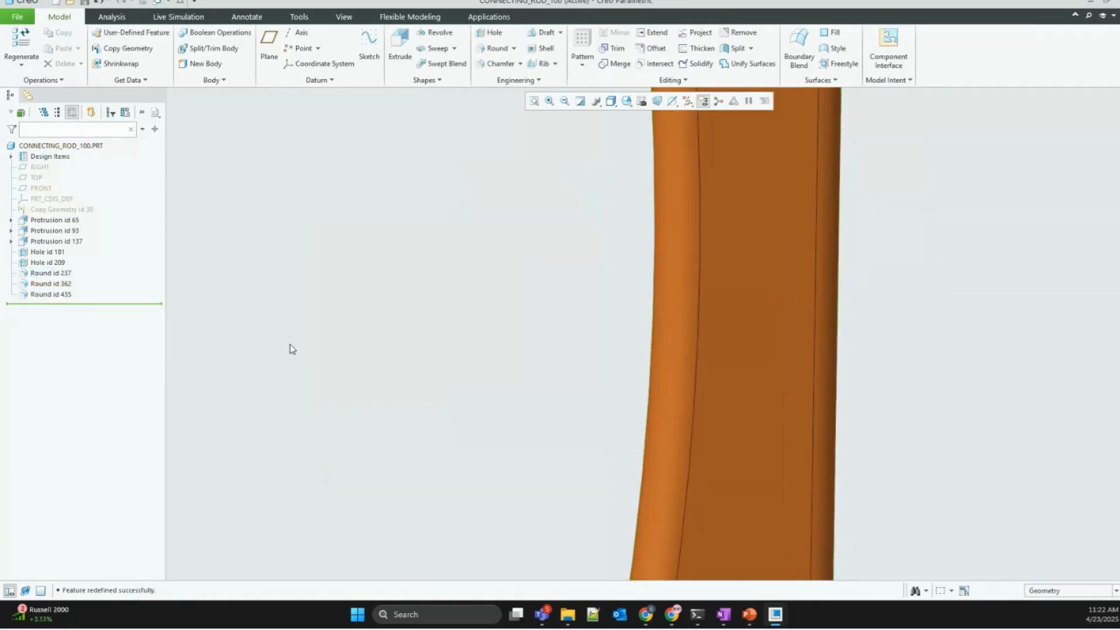
# Step: Edit Section 1 of Protrusion id 65 again and orient the view parallel to the sketch plane
pyautogui.scroll(3, 463, 300)
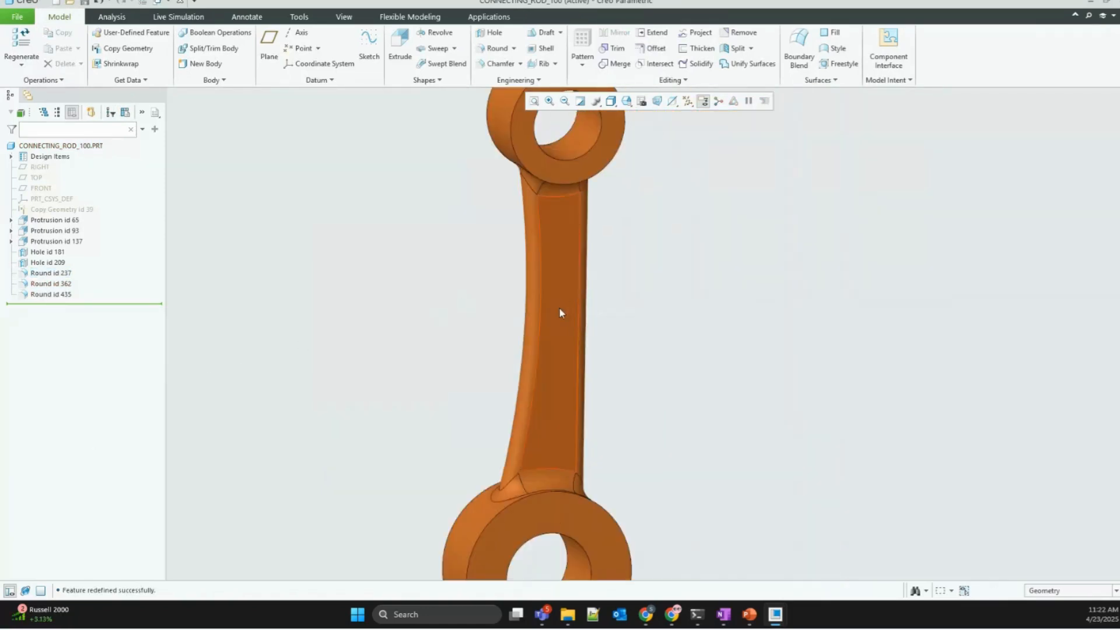
pyautogui.click(12, 220)
pyautogui.click(56, 230)
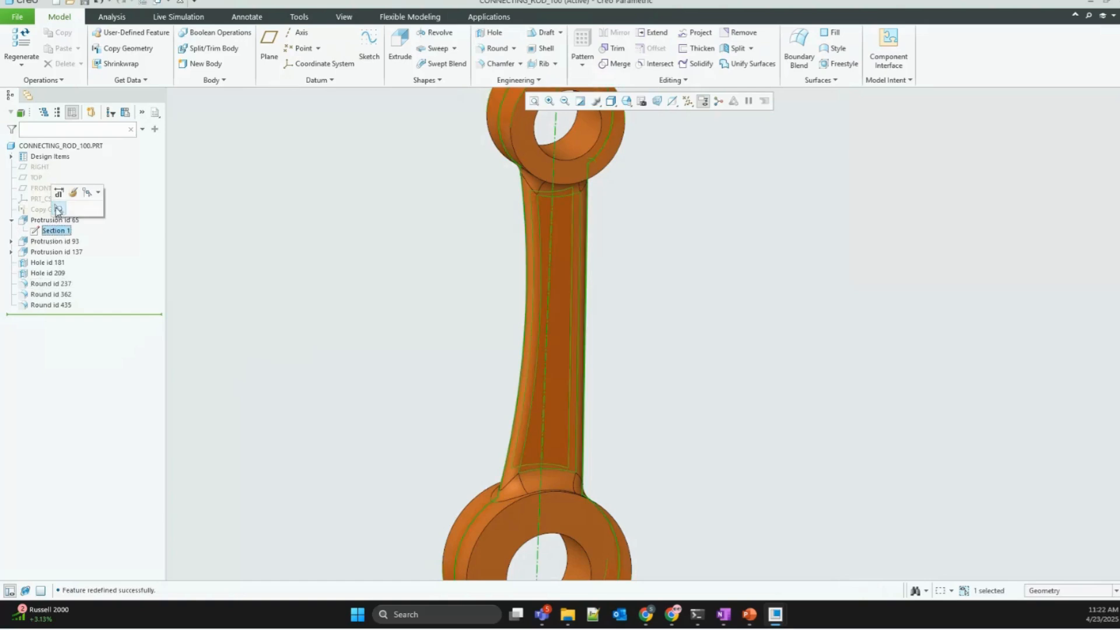
pyautogui.click(58, 208)
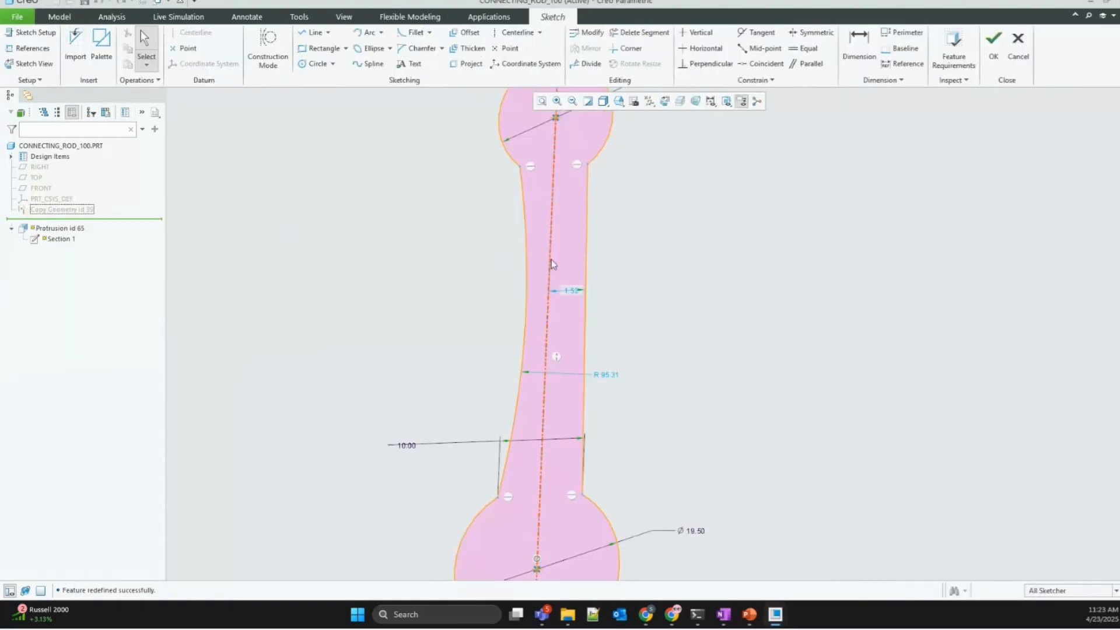
pyautogui.click(585, 271)
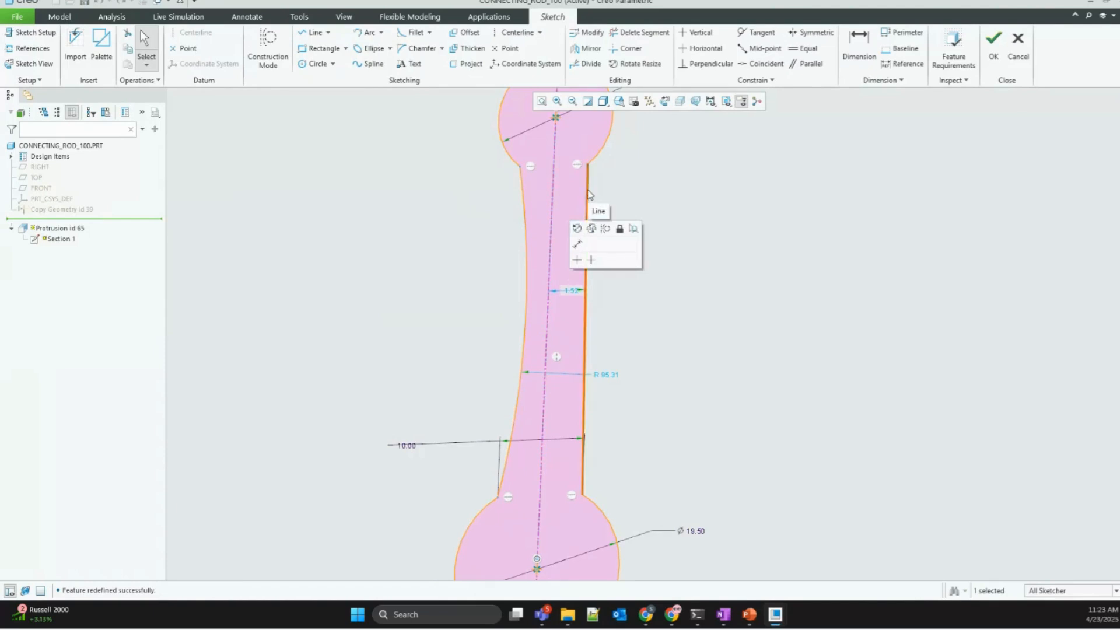
pyautogui.click(227, 192)
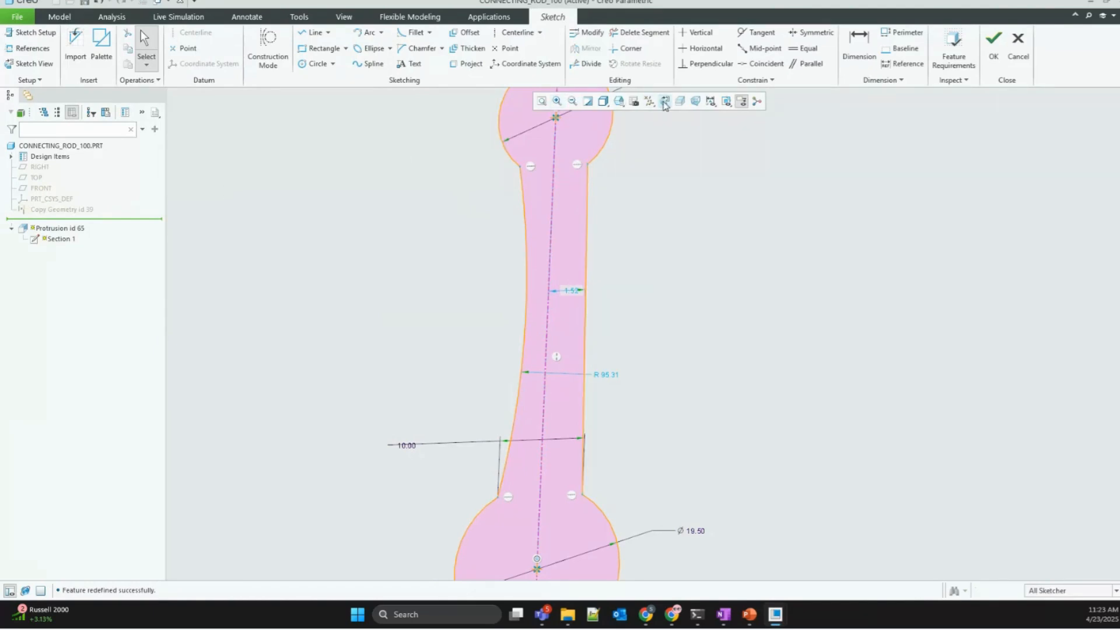
pyautogui.click(664, 102)
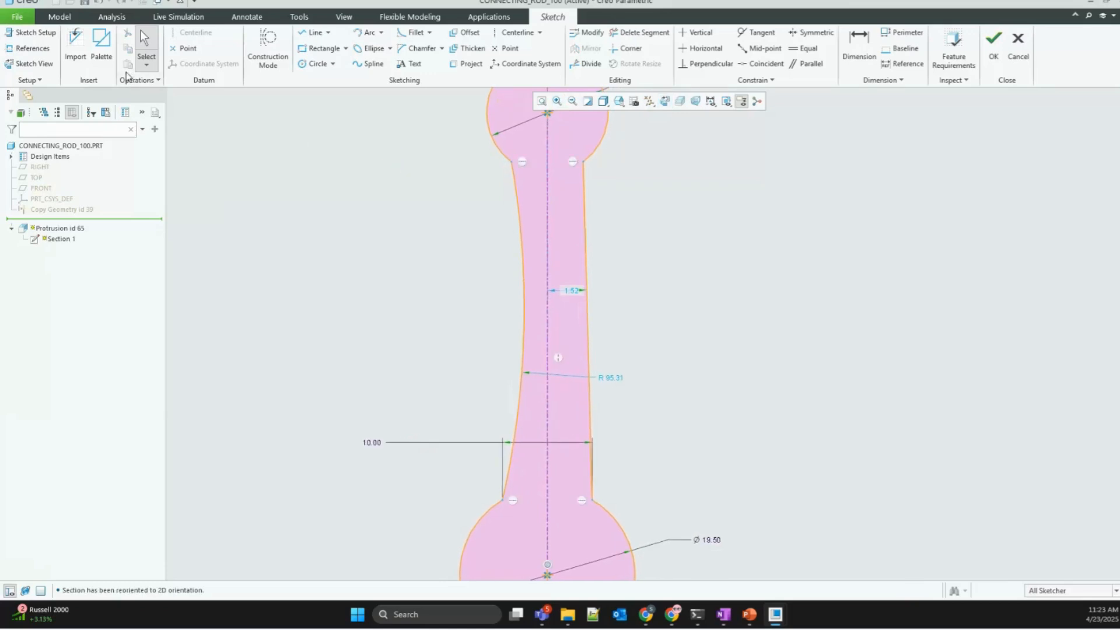
# Step: Draw an inward-curving arc between the endpoints of the shank's right side line, keeping the line in place
pyautogui.click(367, 32)
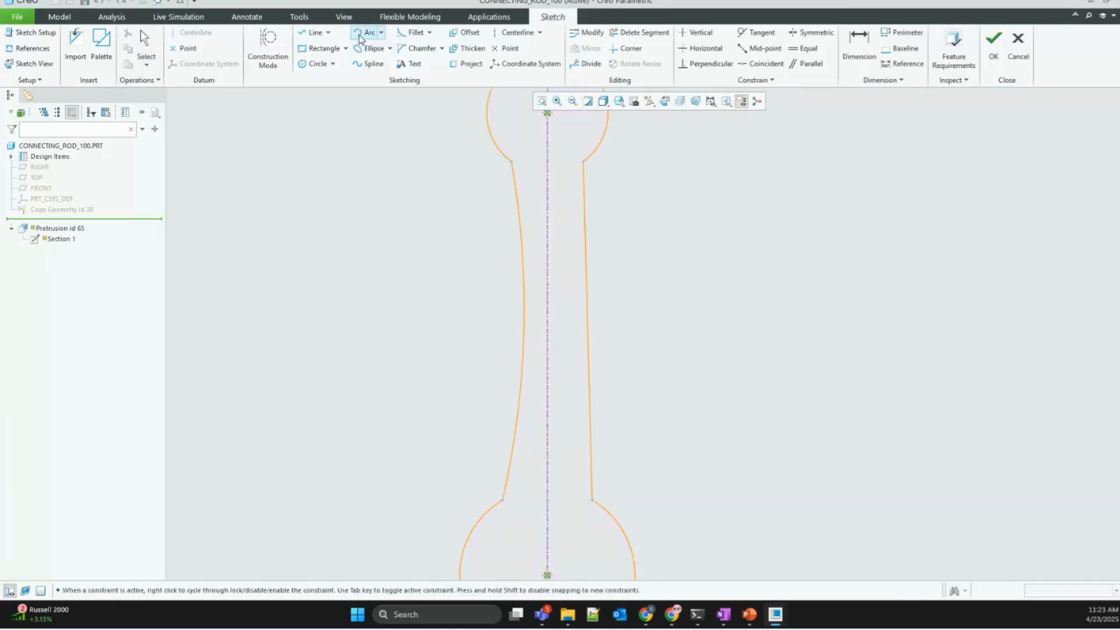
pyautogui.click(583, 162)
pyautogui.click(592, 500)
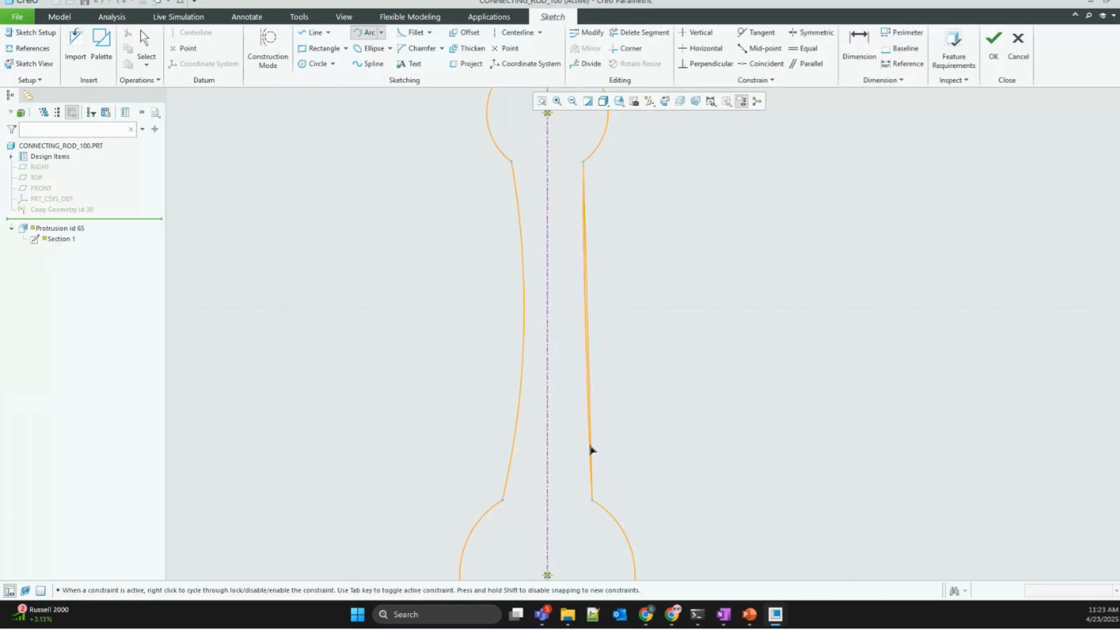
pyautogui.click(576, 383)
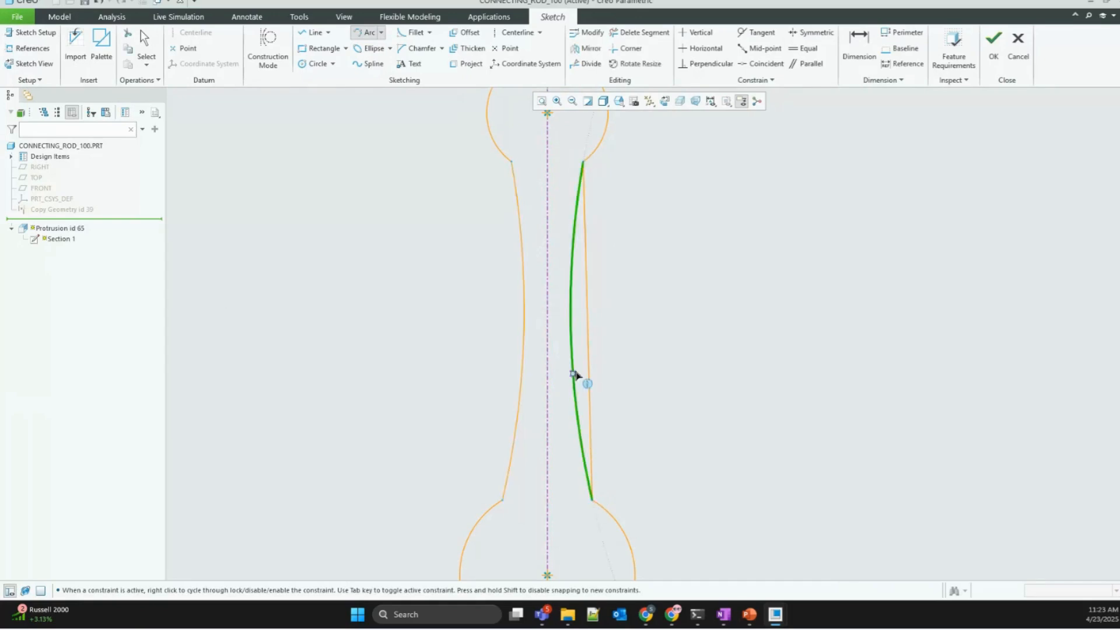
pyautogui.middleClick(630, 328)
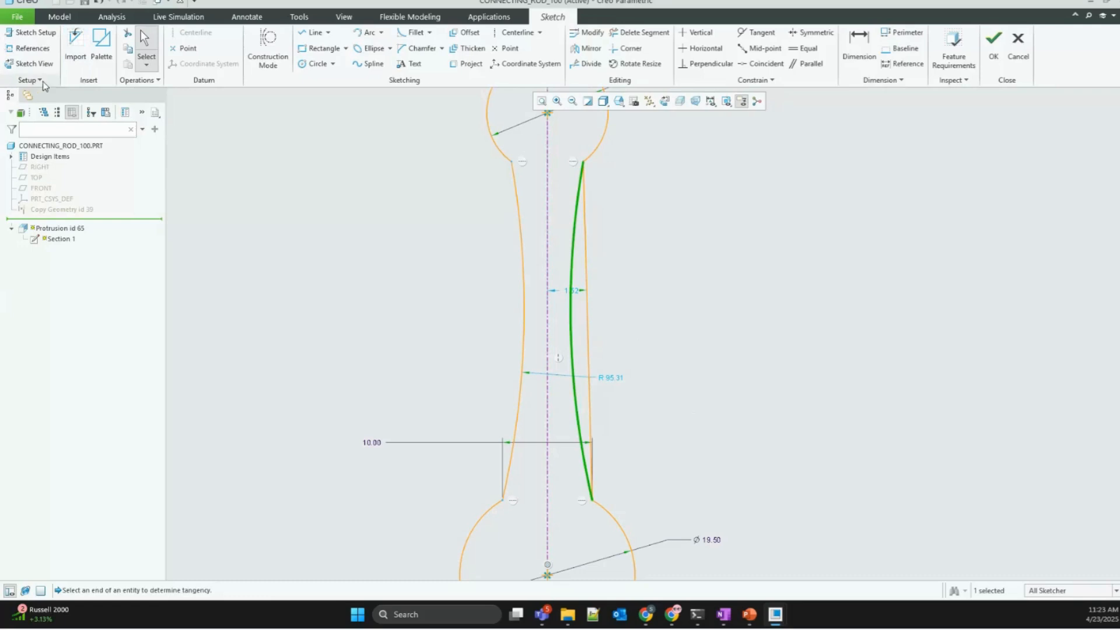
# Step: Replace the shank's straight right side line with the new inward-curving arc, allowing the line's dimensions to be deleted
pyautogui.click(132, 81)
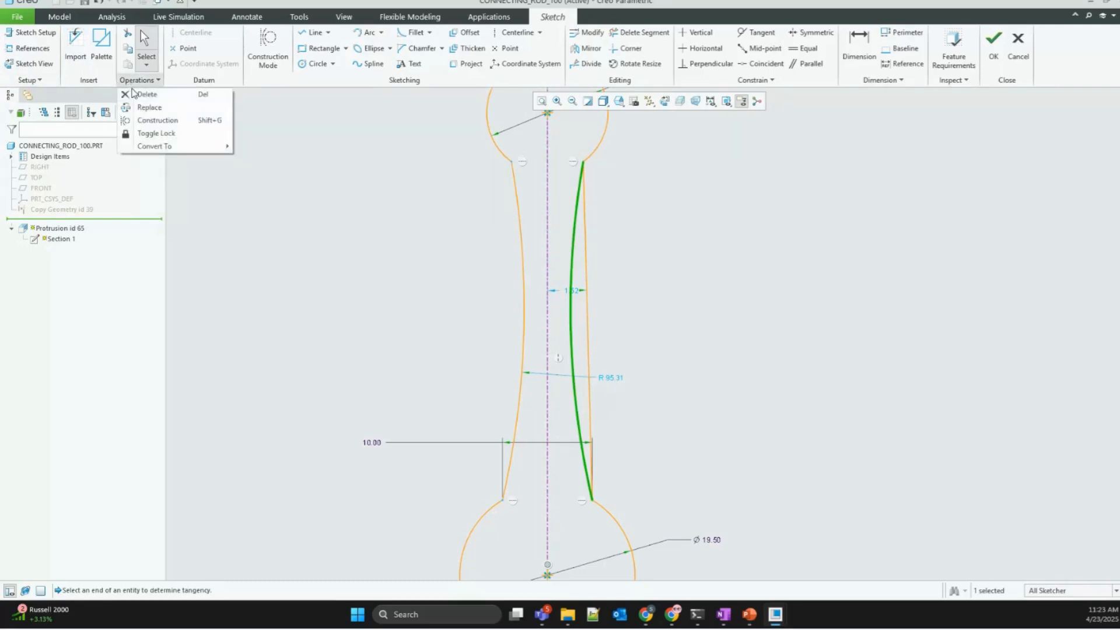
pyautogui.click(183, 110)
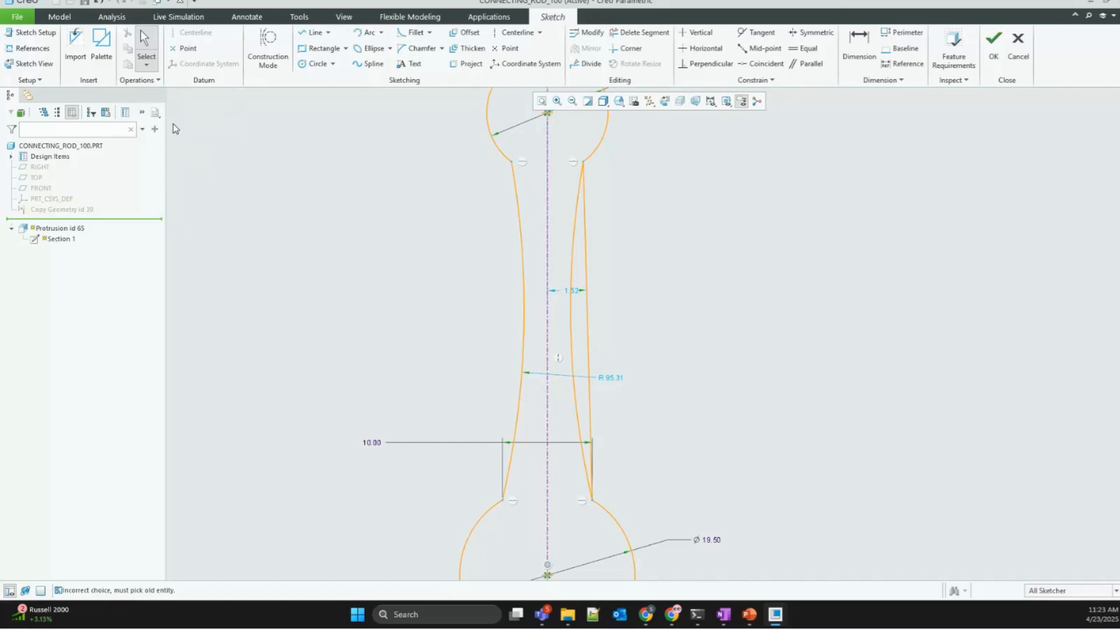
pyautogui.click(140, 80)
pyautogui.click(155, 107)
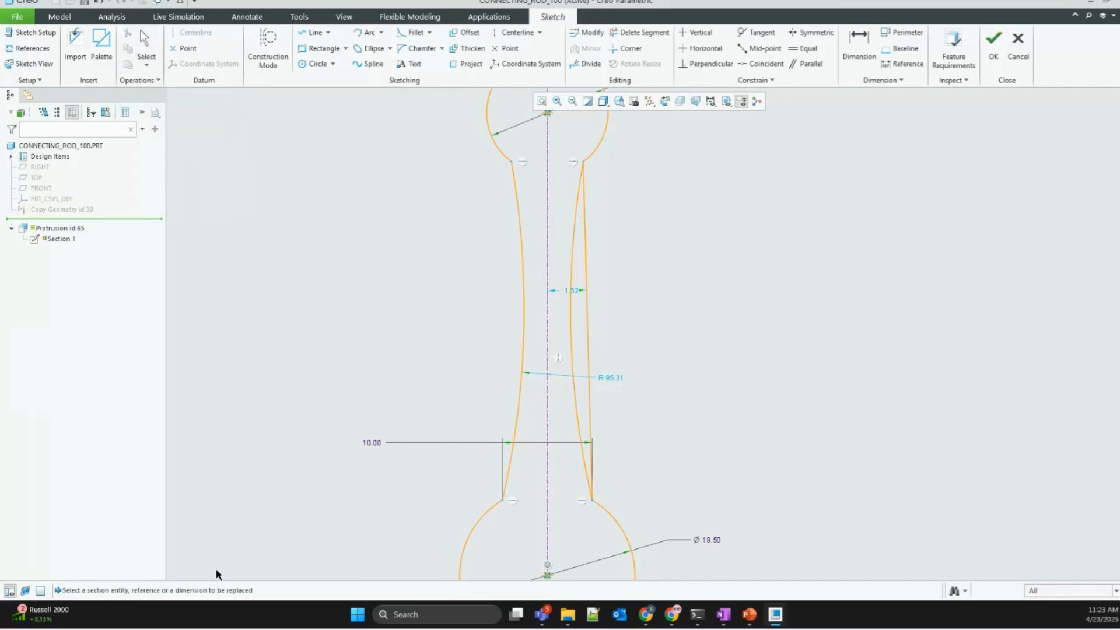
pyautogui.click(587, 322)
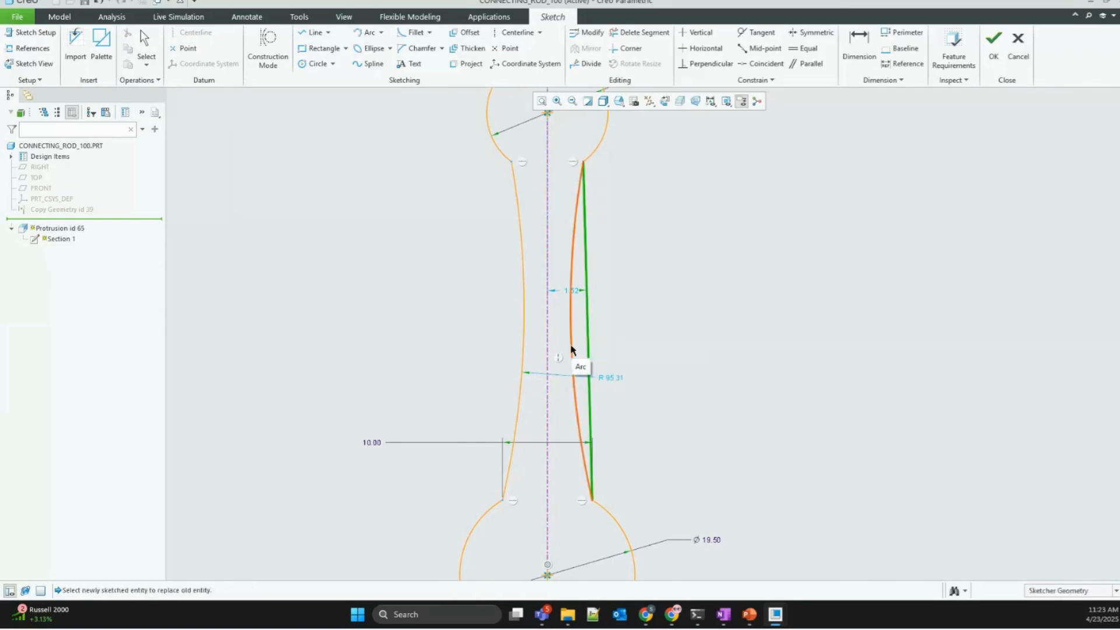
pyautogui.click(572, 362)
pyautogui.moveTo(563, 260); pyautogui.dragTo(362, 259)
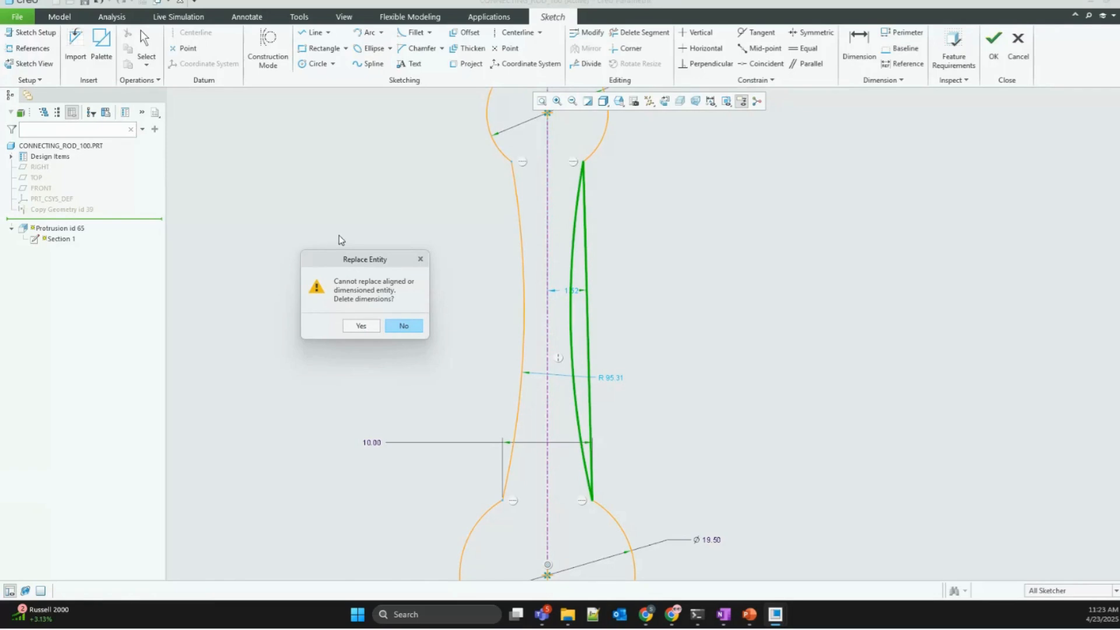
pyautogui.moveTo(346, 259); pyautogui.dragTo(361, 236)
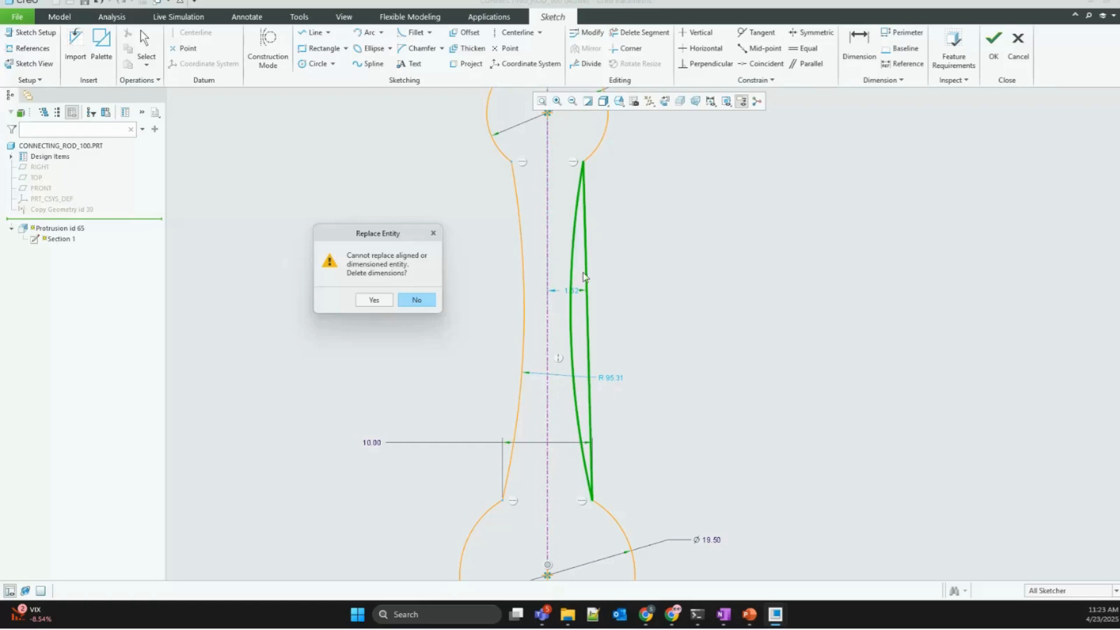
pyautogui.click(369, 301)
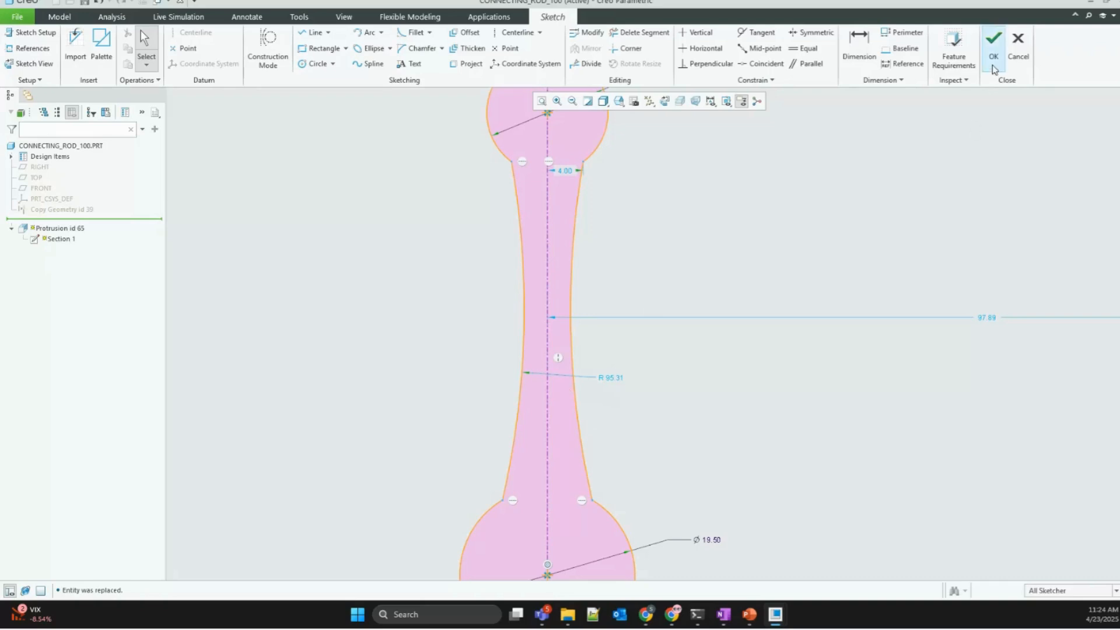
# Step: Accept the edited sketch of Protrusion id 65 to rebuild the connecting rod, and clear the selection
pyautogui.click(993, 41)
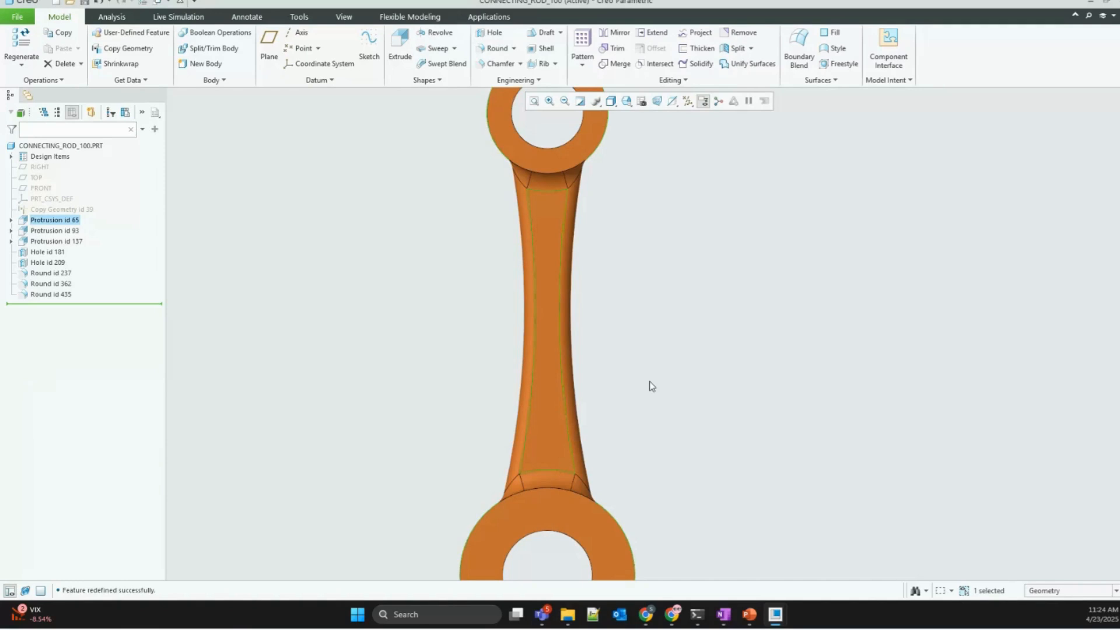
pyautogui.scroll(-1, 651, 386)
pyautogui.scroll(4, 605, 467)
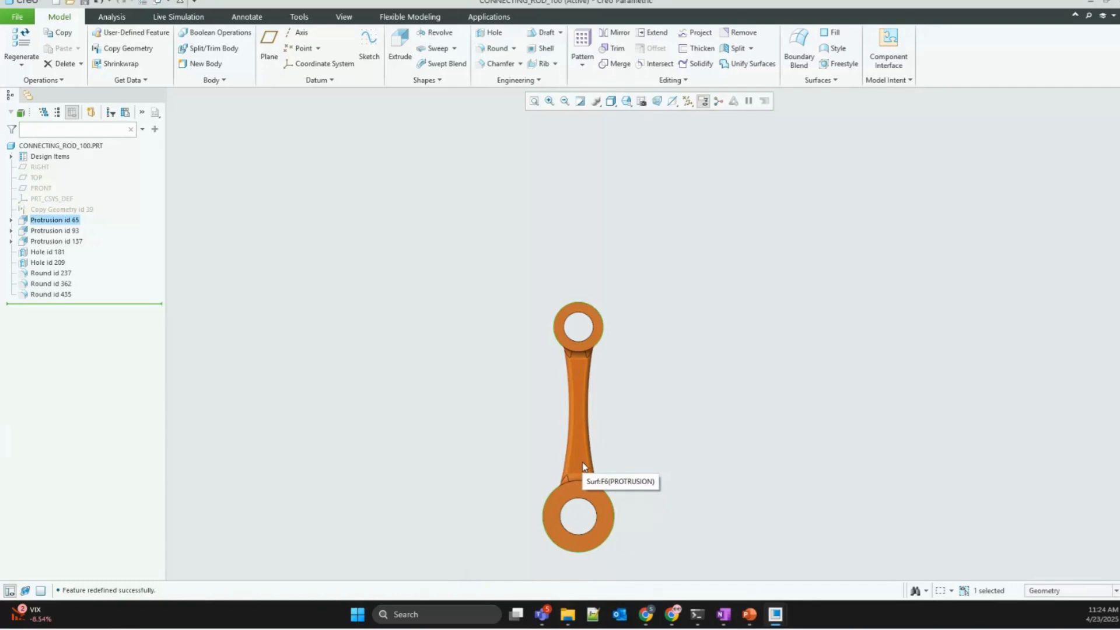
pyautogui.click(440, 463)
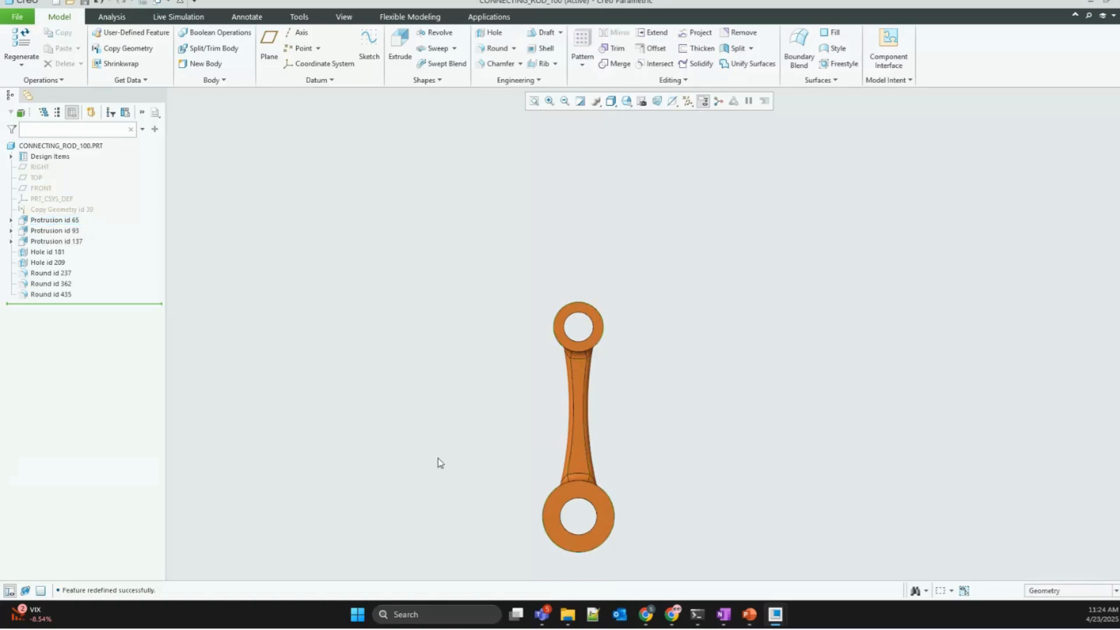
# Step: Show the connecting rod in full-screen mode, and restore the normal window layout
pyautogui.press('F11')
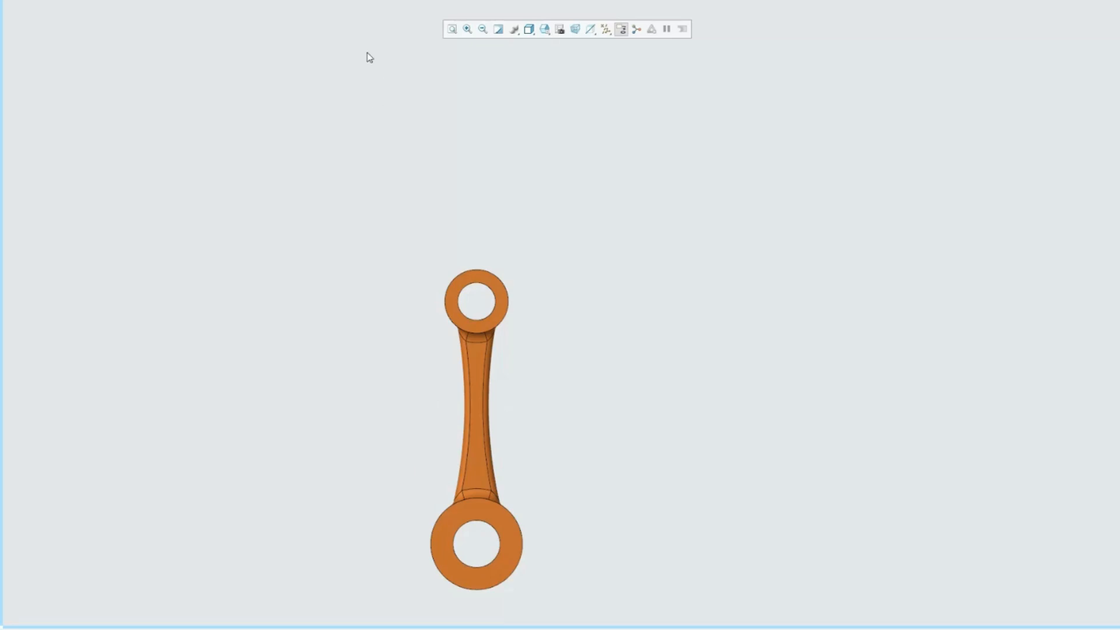
pyautogui.moveTo(372, 1)
pyautogui.moveTo(27, 246)
pyautogui.press('F11')
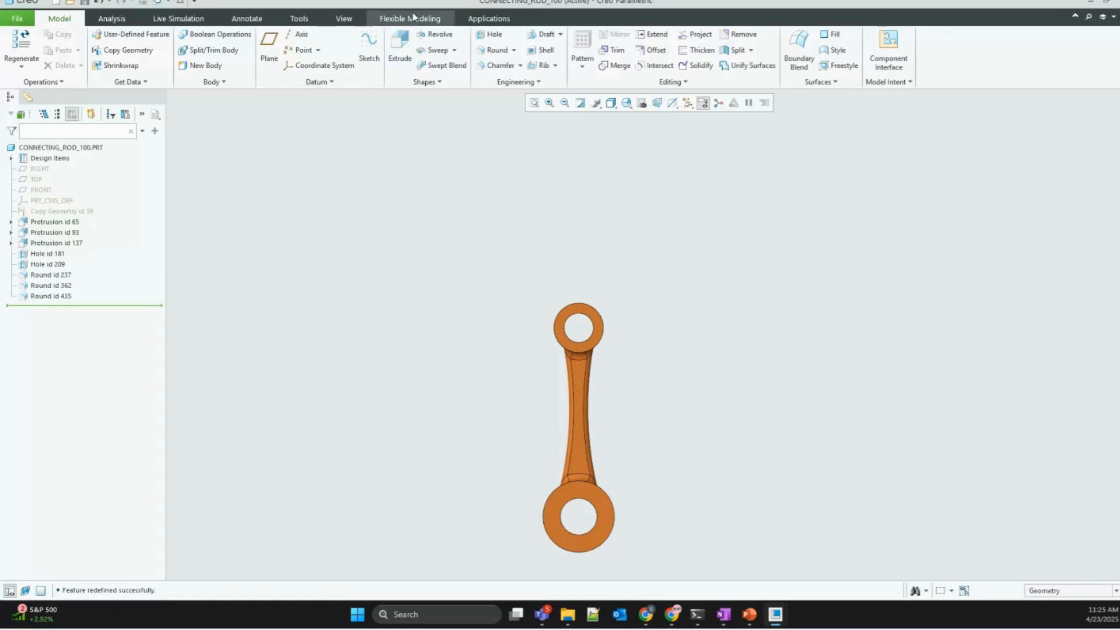
# Step: Switch to the ENGINE_100 assembly and start assembling bolt_5-18_100.prt
pyautogui.click(179, 2)
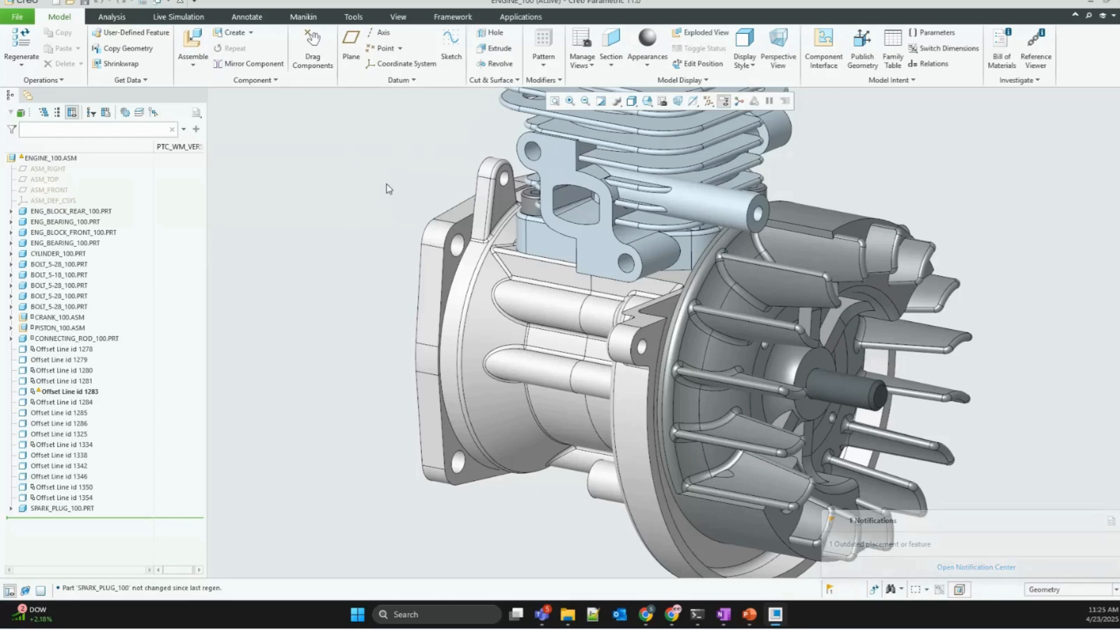
pyautogui.click(194, 40)
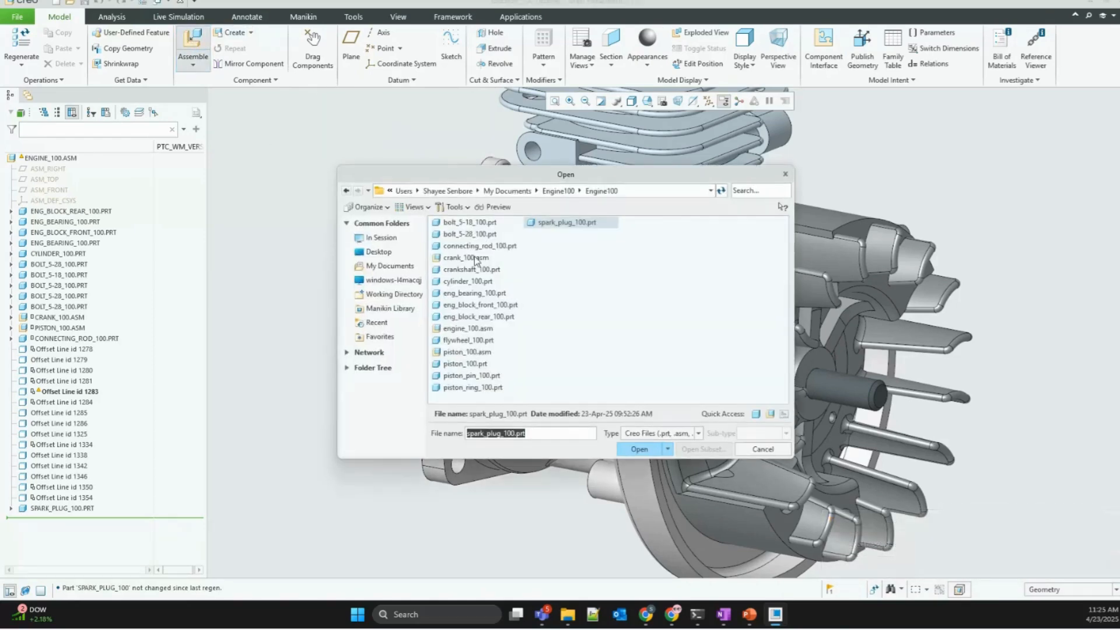
pyautogui.doubleClick(470, 224)
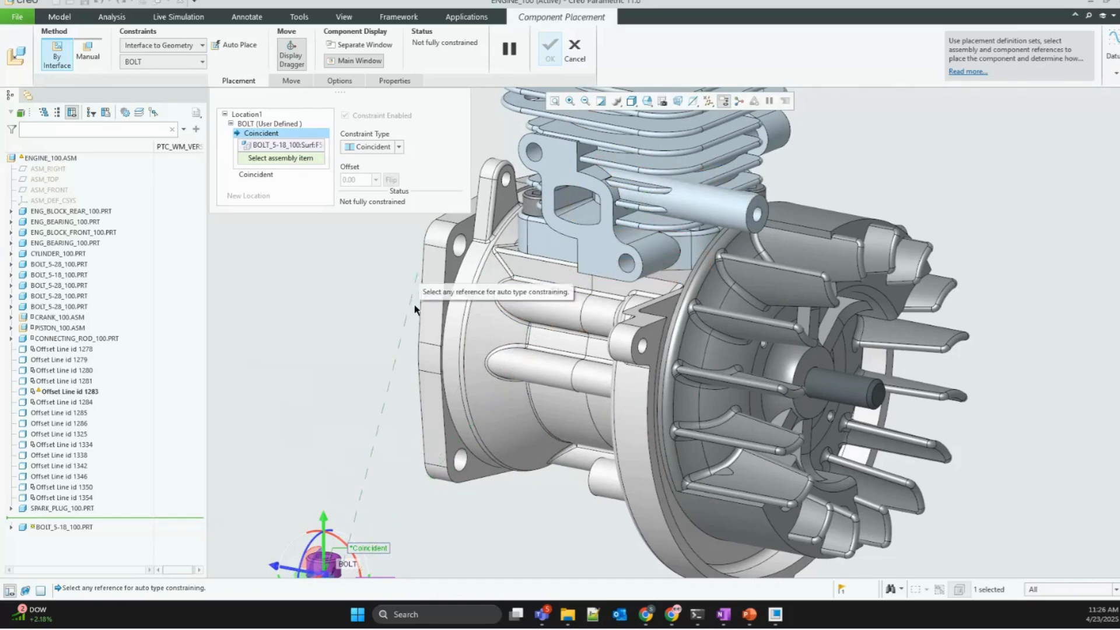
# Step: Examine the size and position of the unplaced bolt relative to the engine at different view scales
pyautogui.scroll(-4, 398, 318)
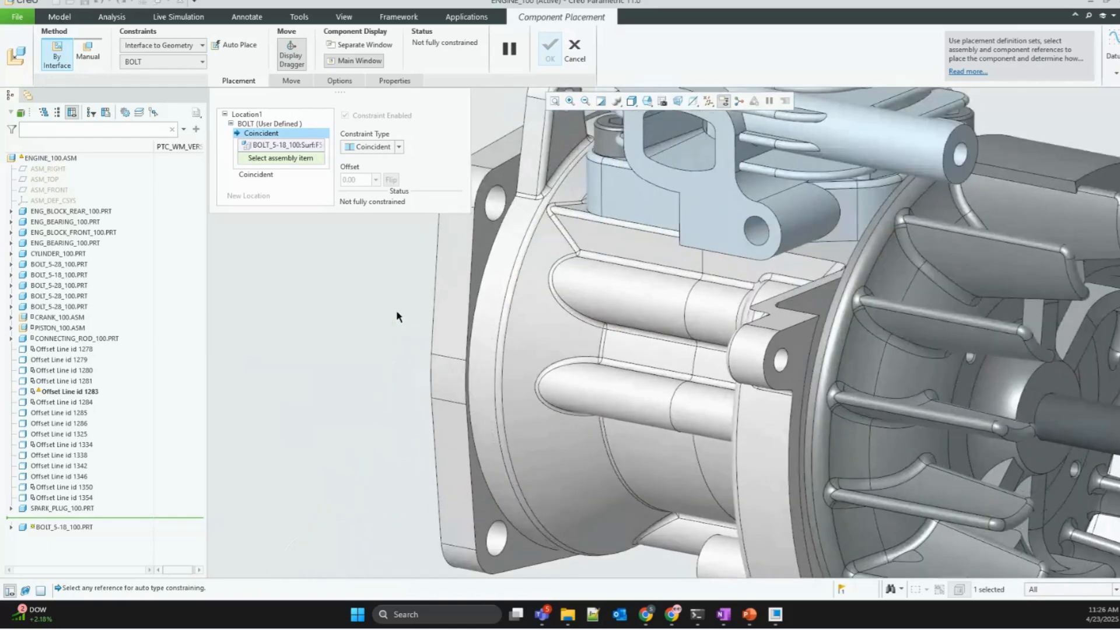
pyautogui.scroll(8, 398, 317)
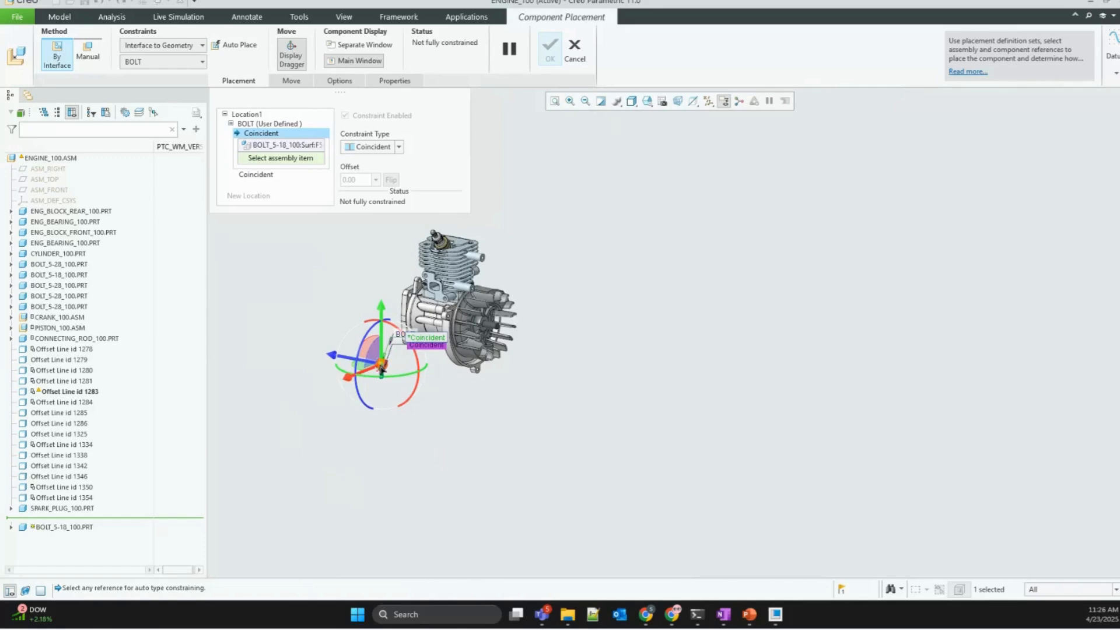
pyautogui.scroll(-8, 382, 369)
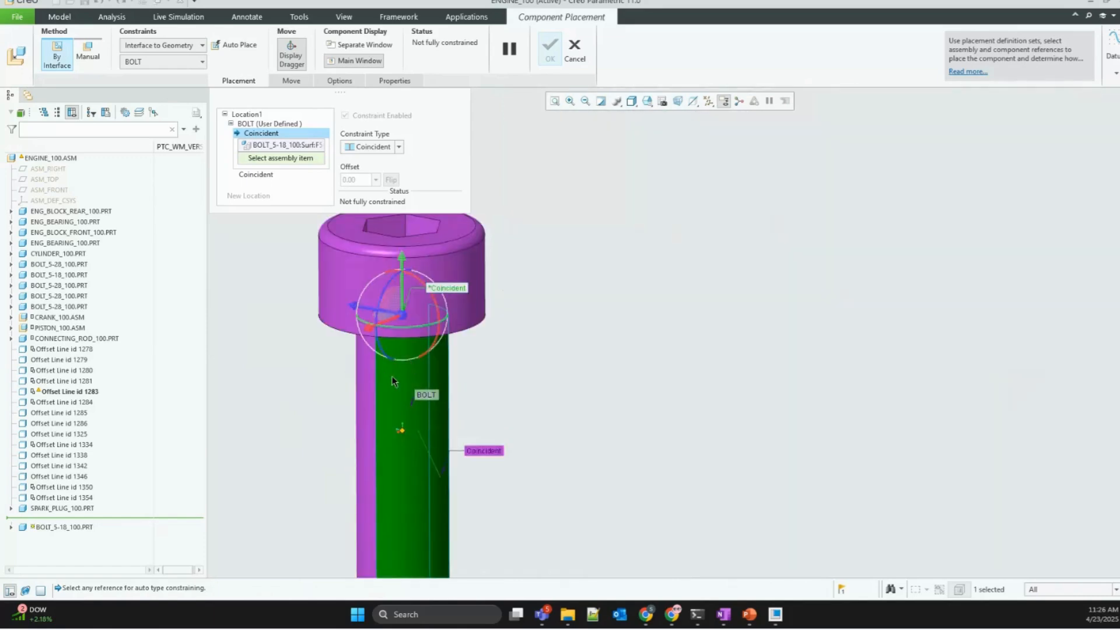
pyautogui.scroll(-2, 392, 376)
pyautogui.scroll(8, 345, 414)
pyautogui.scroll(2, 344, 420)
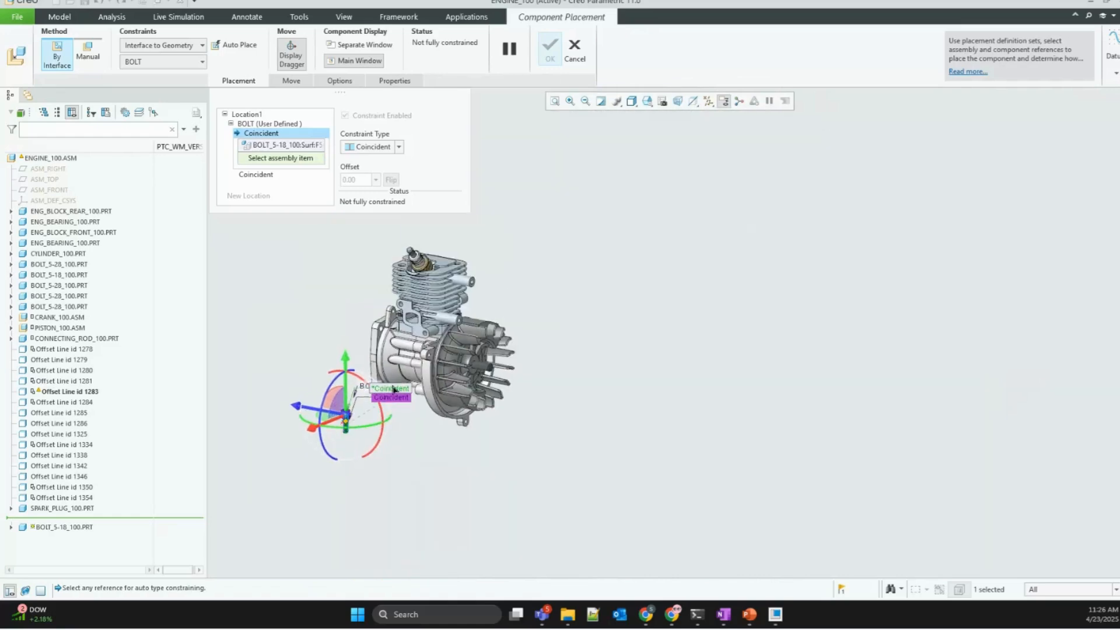
pyautogui.scroll(-8, 389, 250)
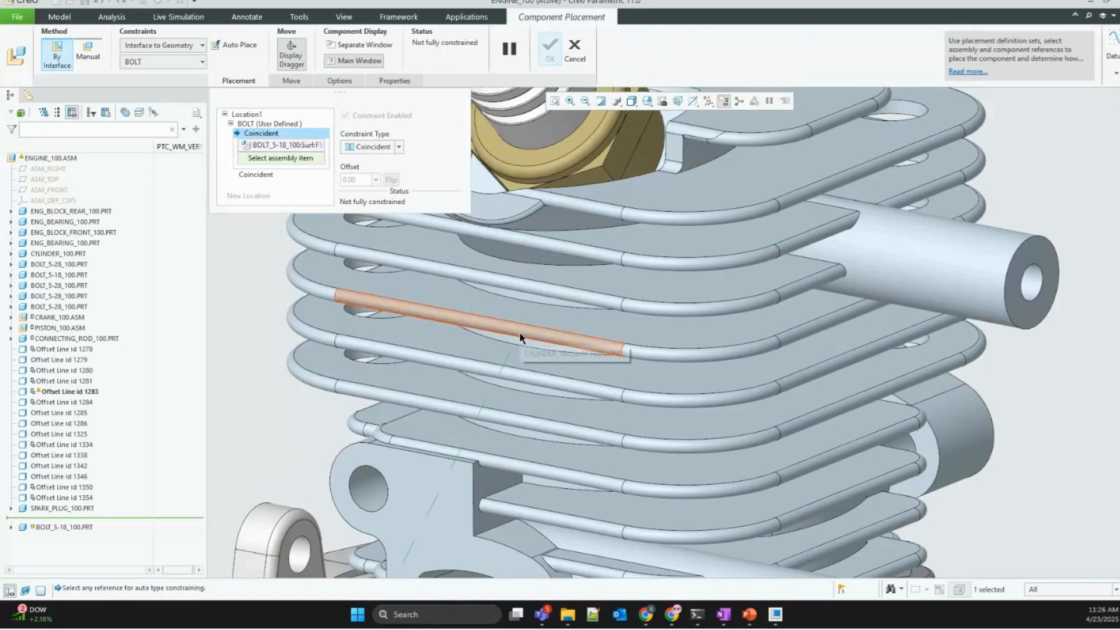
pyautogui.scroll(8, 520, 336)
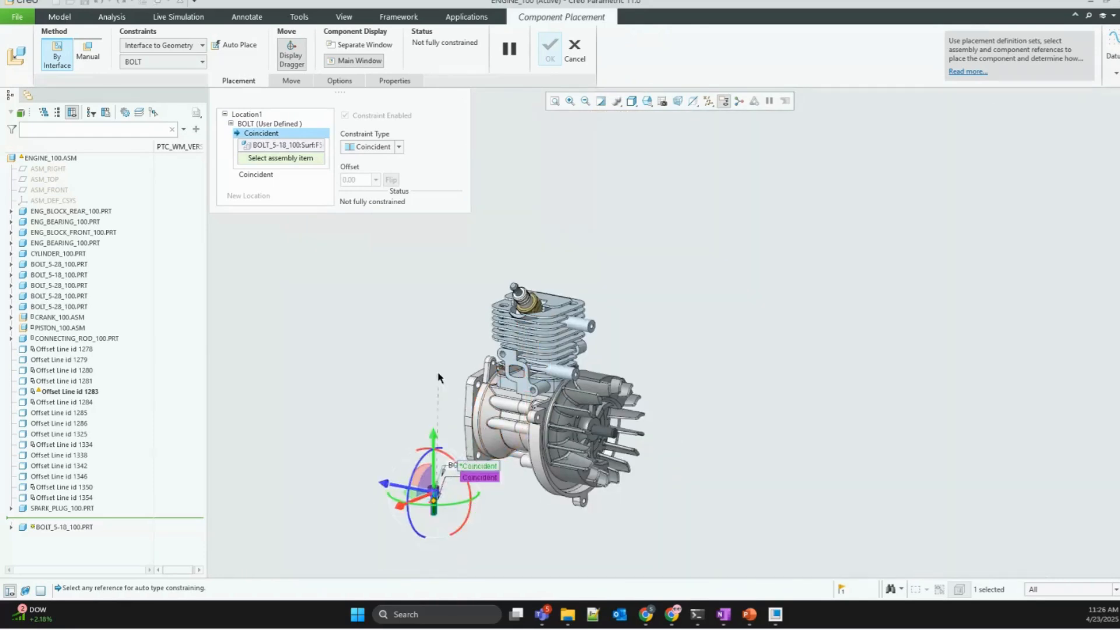
# Step: Show the bolt in a separate component window, try moving that window, and cancel the bolt placement
pyautogui.click(355, 46)
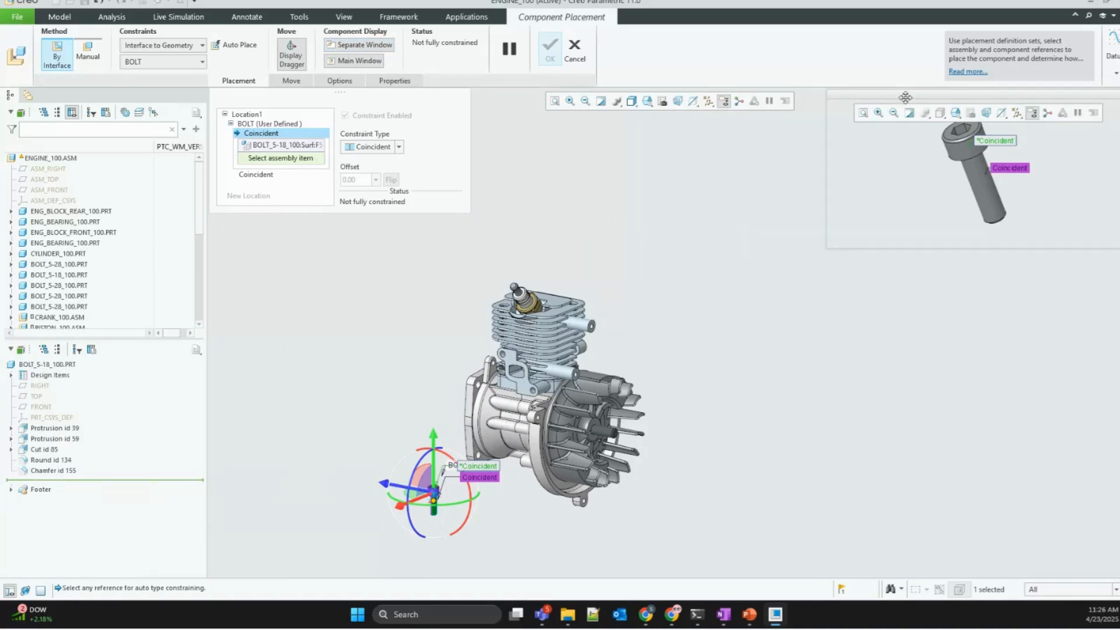
pyautogui.moveTo(905, 97); pyautogui.dragTo(1060, 58)
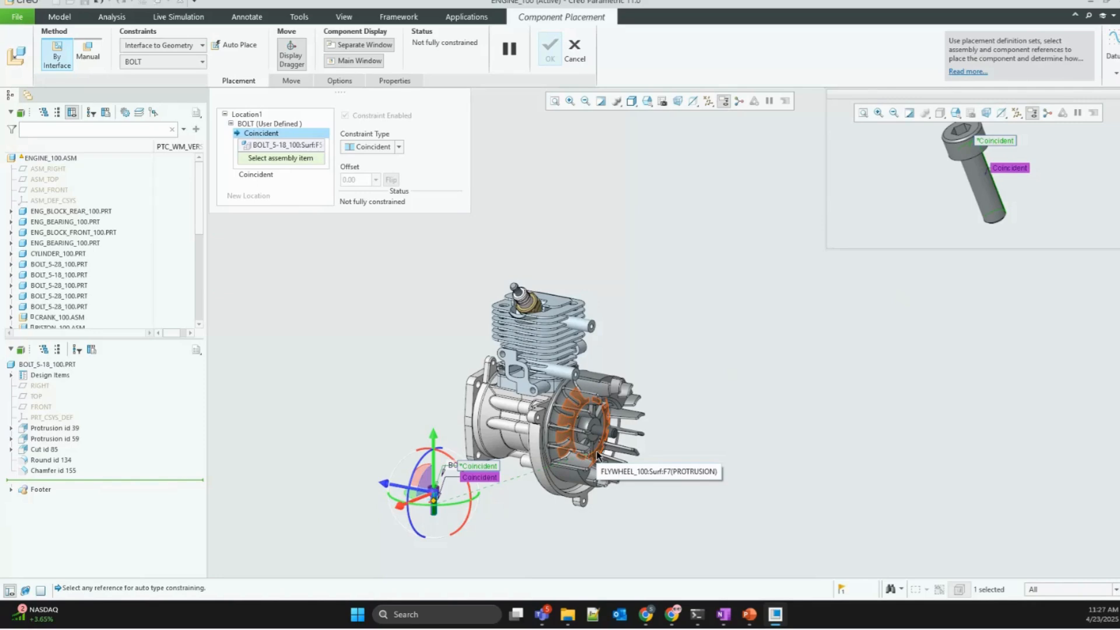
pyautogui.click(574, 52)
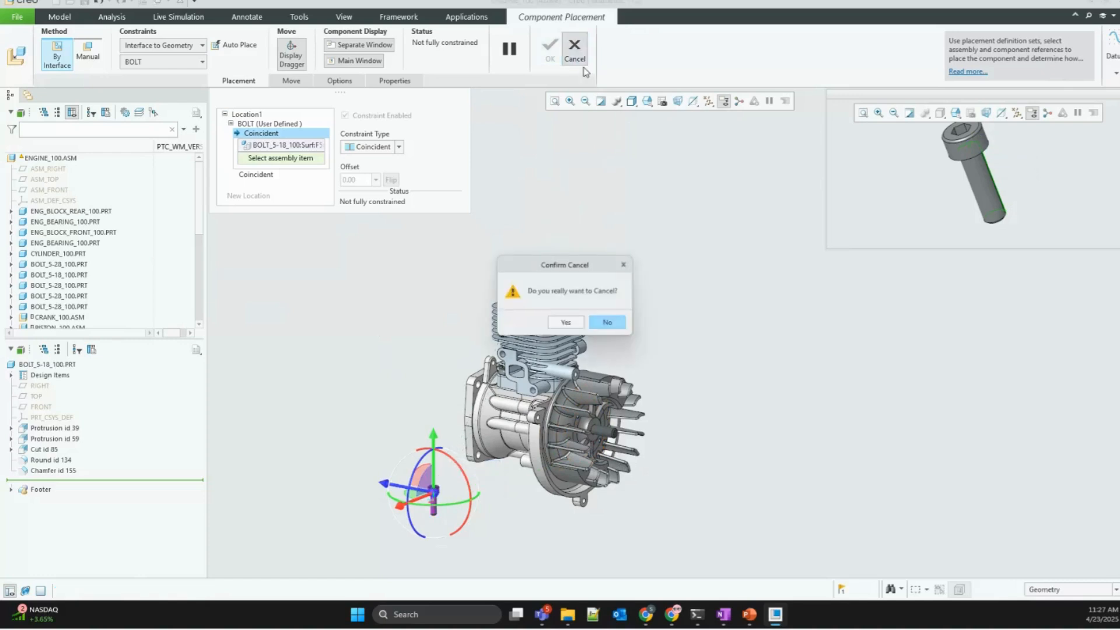
pyautogui.click(567, 323)
# Step: Open the option search of the Configuration Editor in the Creo Parametric options
pyautogui.click(18, 17)
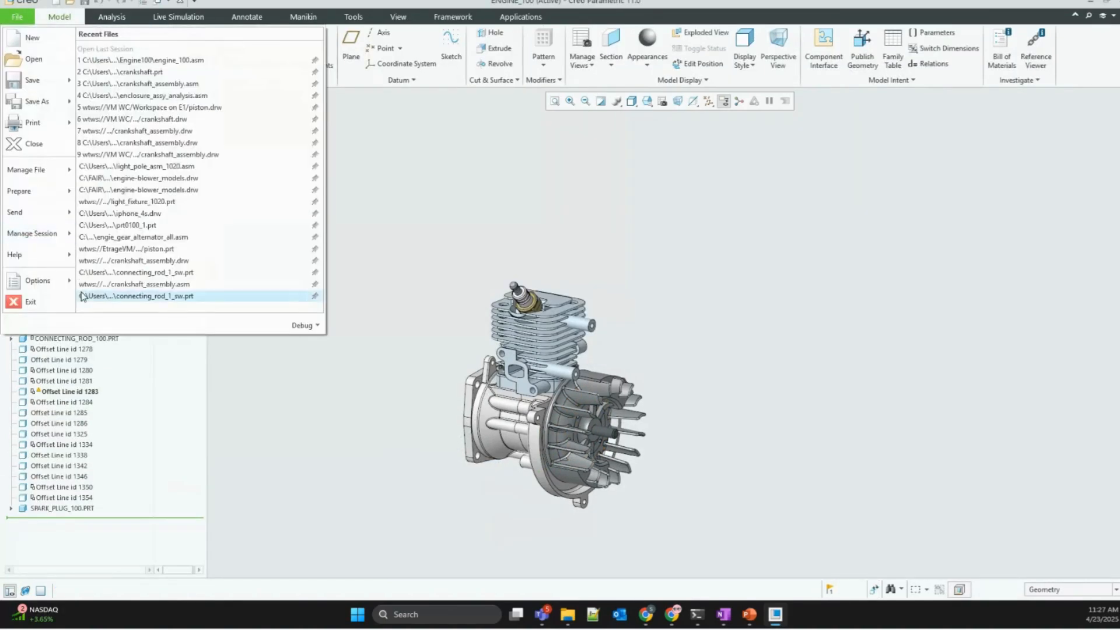
pyautogui.moveTo(57, 284)
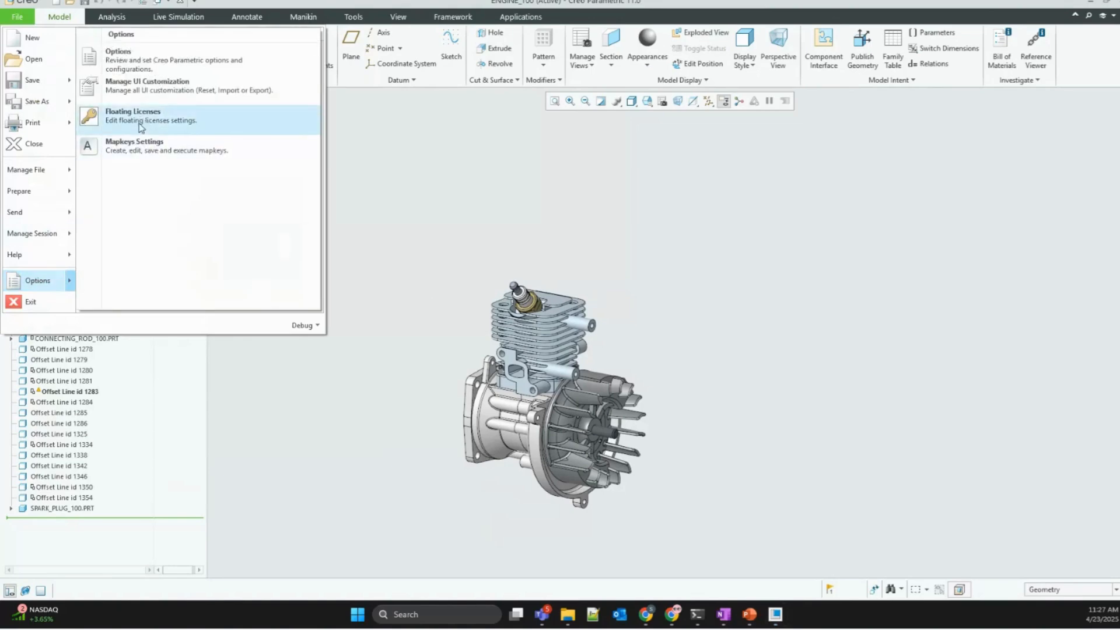
pyautogui.click(34, 286)
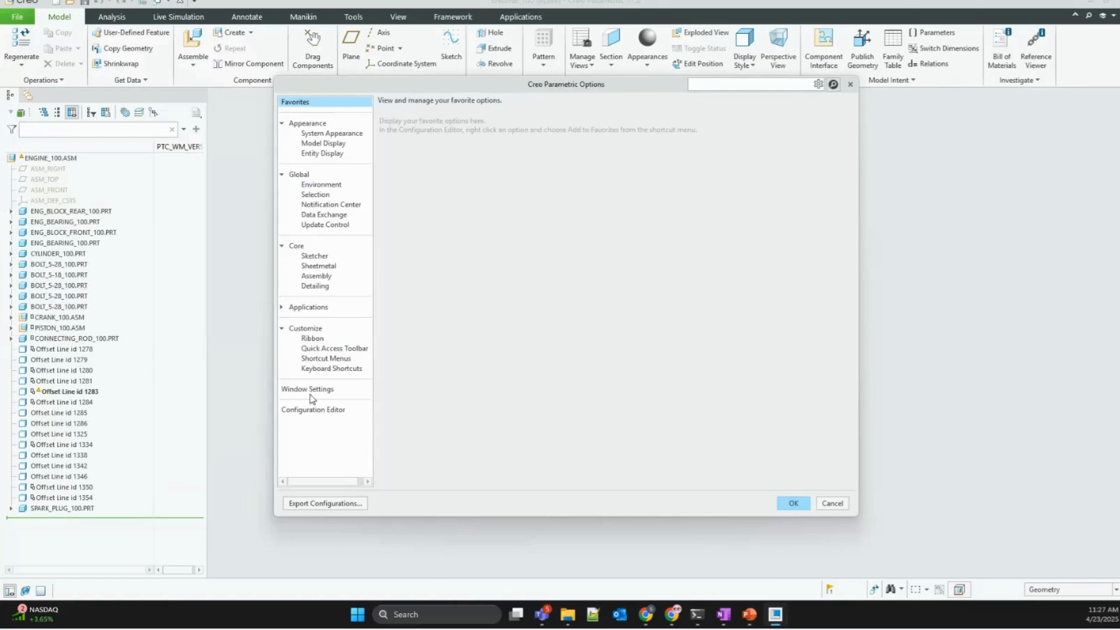
pyautogui.click(313, 409)
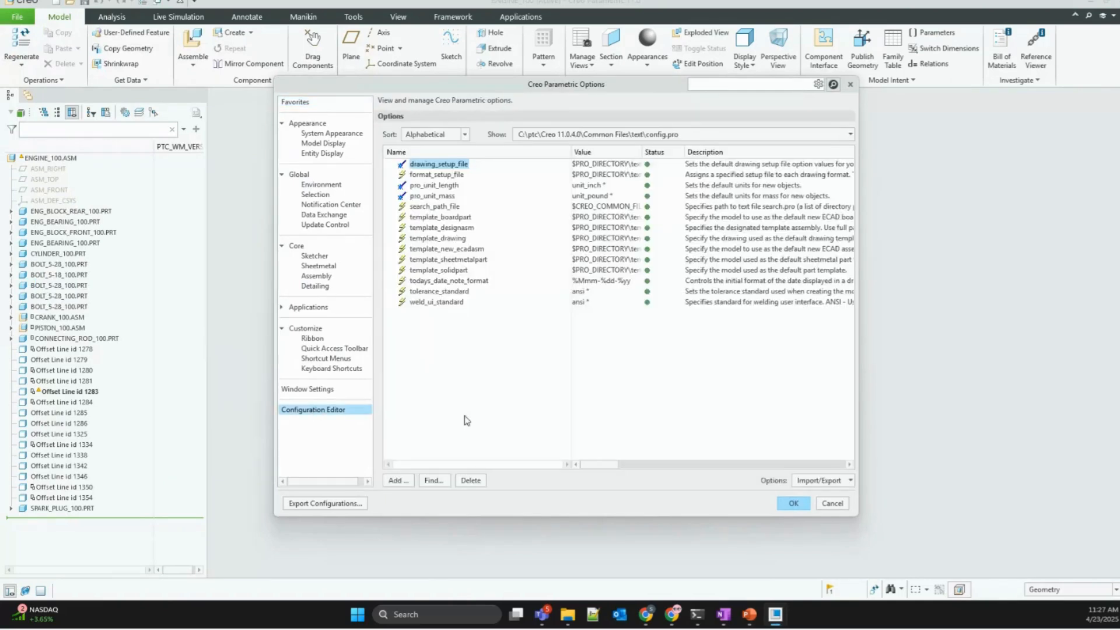
pyautogui.click(434, 480)
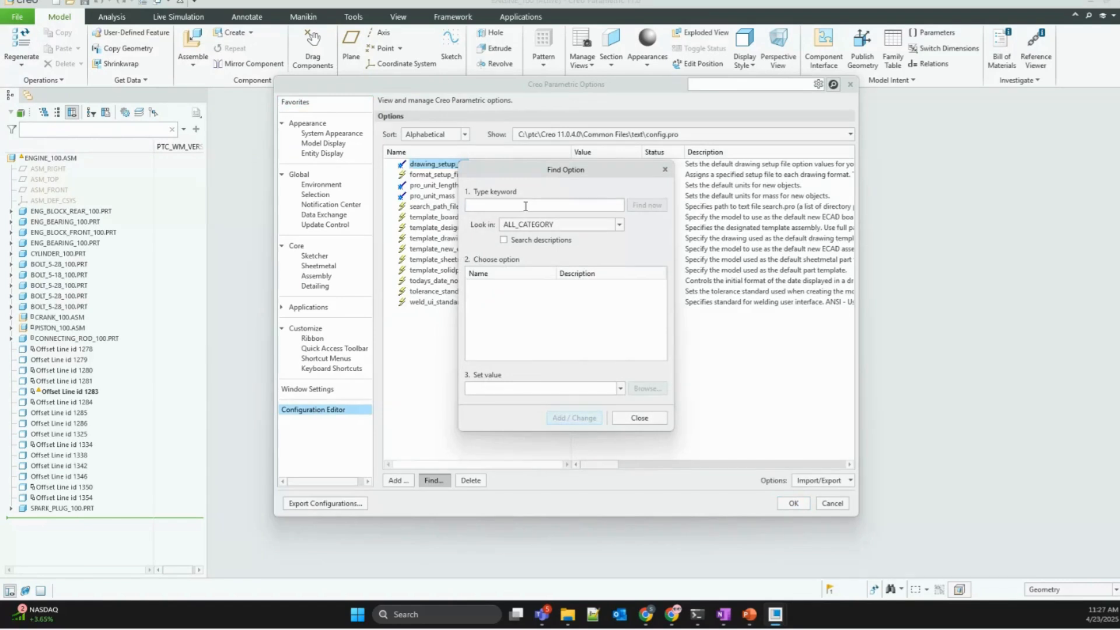
# Step: Search all configuration option categories for the keyword *accessory*
pyautogui.write('*access')
pyautogui.press('BackSpace')
pyautogui.press('BackSpace')
pyautogui.write('o')
pyautogui.write('s')
pyautogui.write('s')
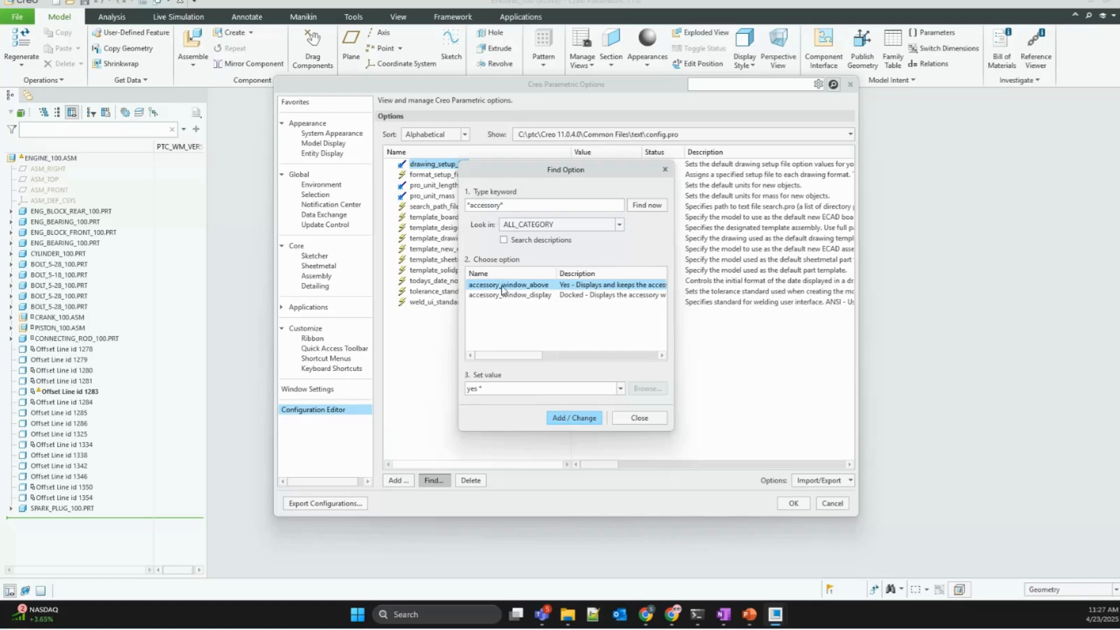
pyautogui.moveTo(506, 202); pyautogui.dragTo(499, 205)
# Step: Set the accessory_window_display configuration option to undocked and add it to the option list
pyautogui.click(491, 297)
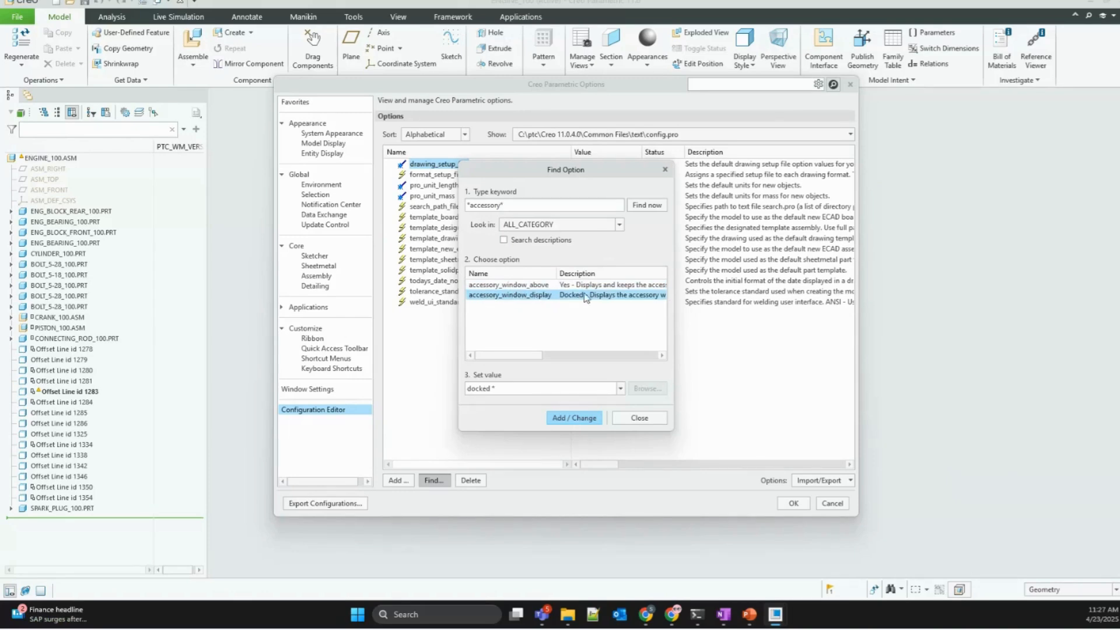
pyautogui.click(621, 388)
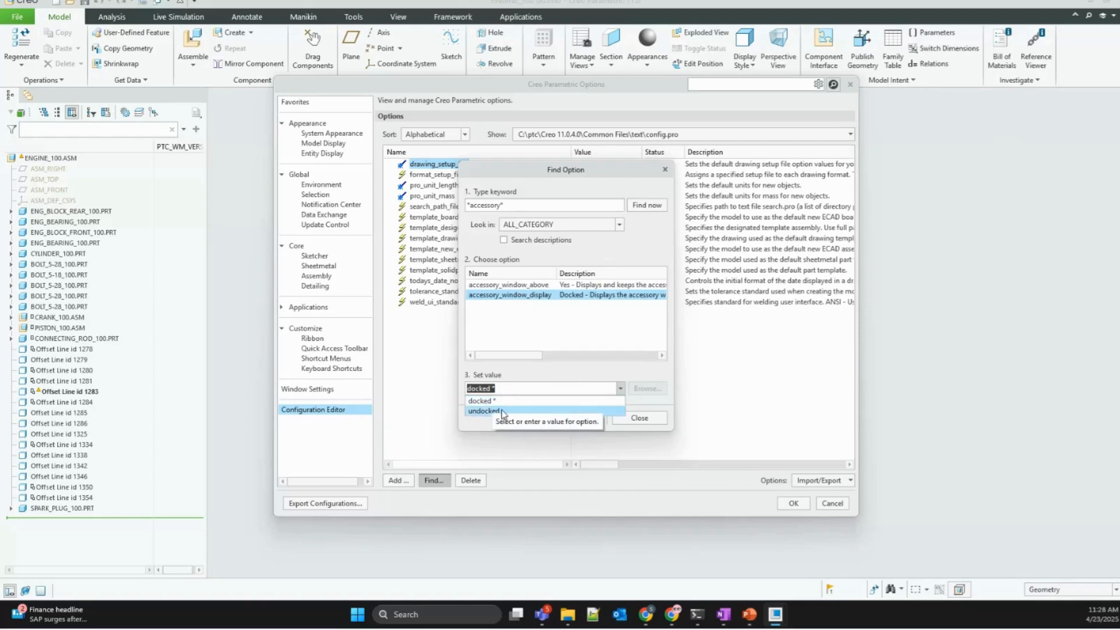
pyautogui.click(490, 411)
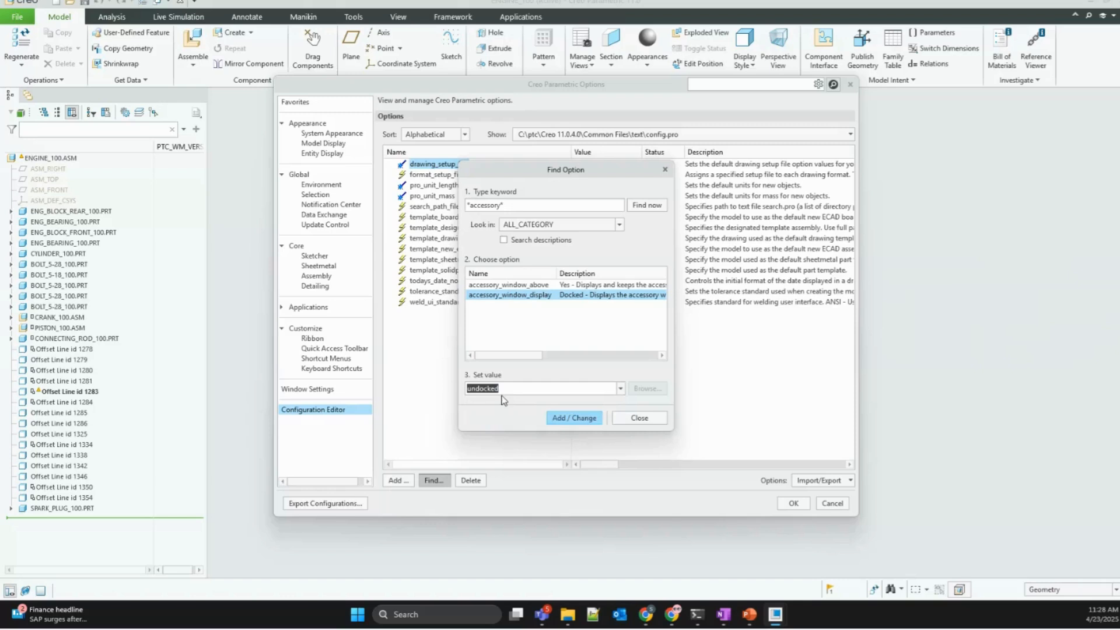
pyautogui.click(621, 389)
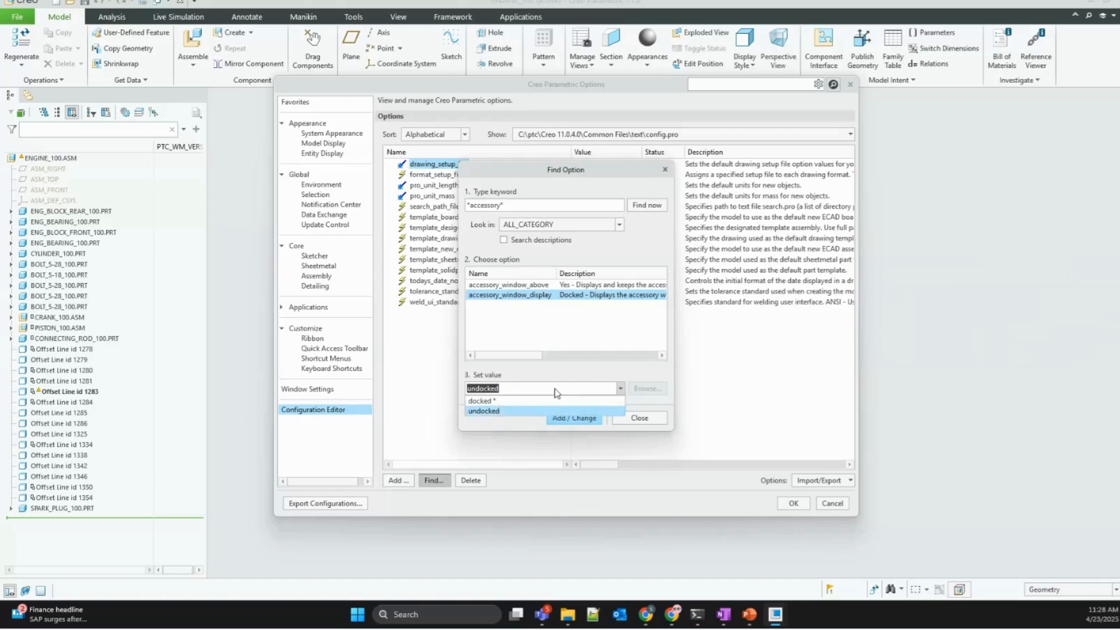
pyautogui.click(481, 411)
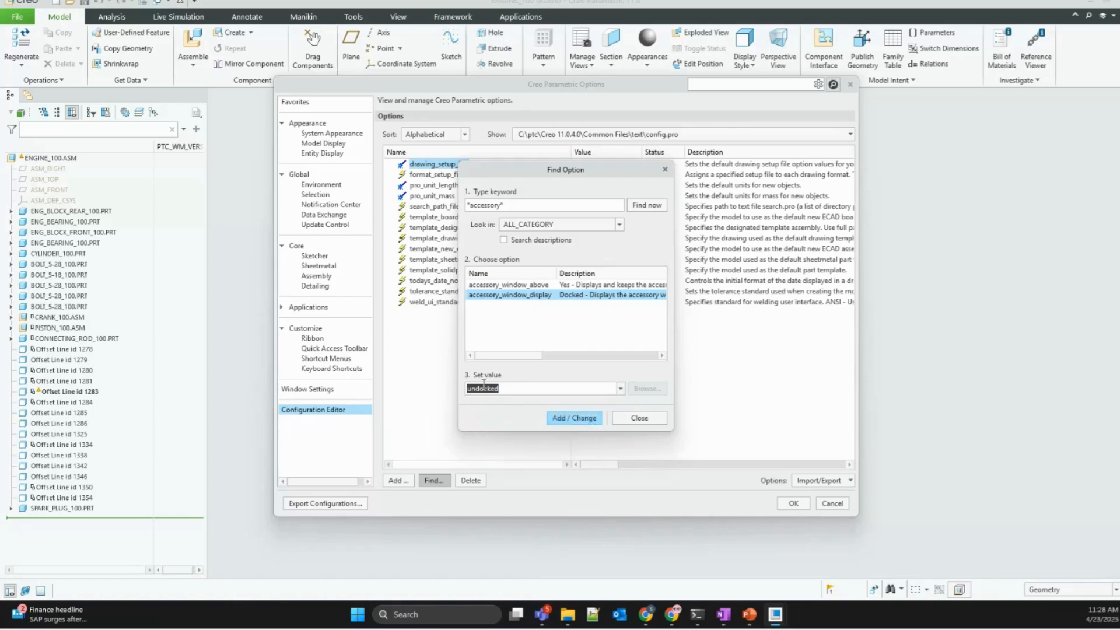
pyautogui.click(595, 419)
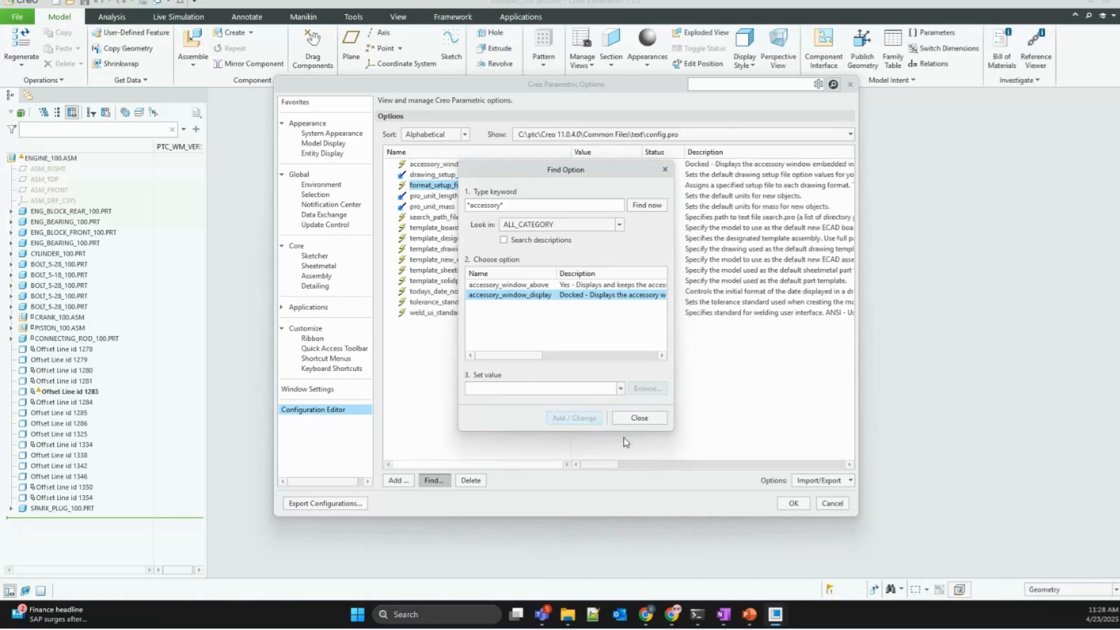
# Step: Finish the option search and apply the configuration changes to the current session without saving them to a configuration file
pyautogui.click(656, 418)
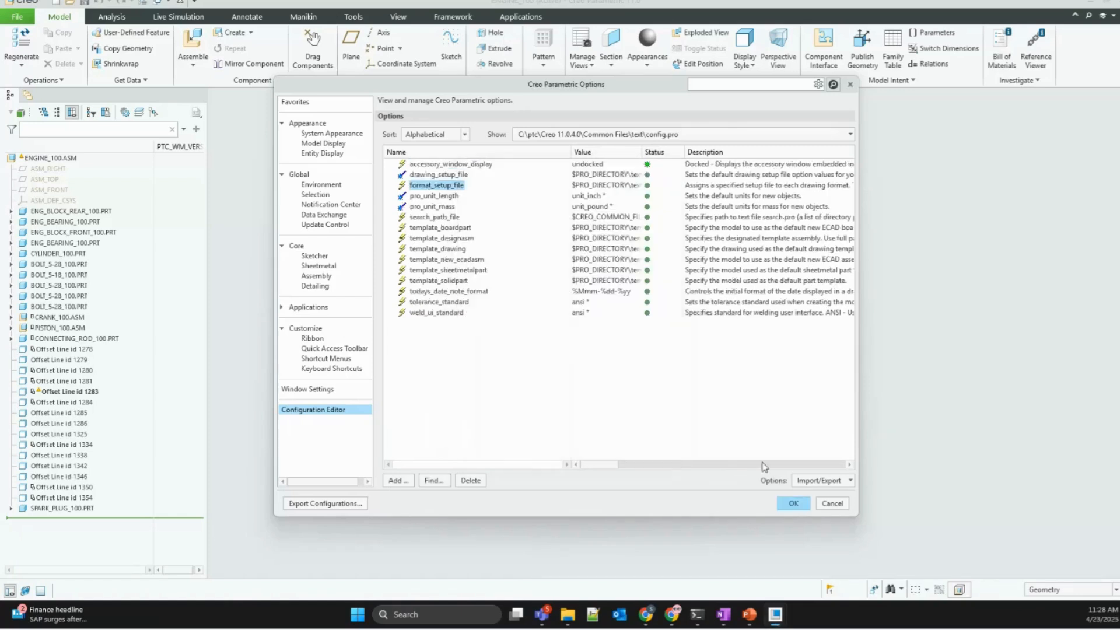
pyautogui.click(803, 503)
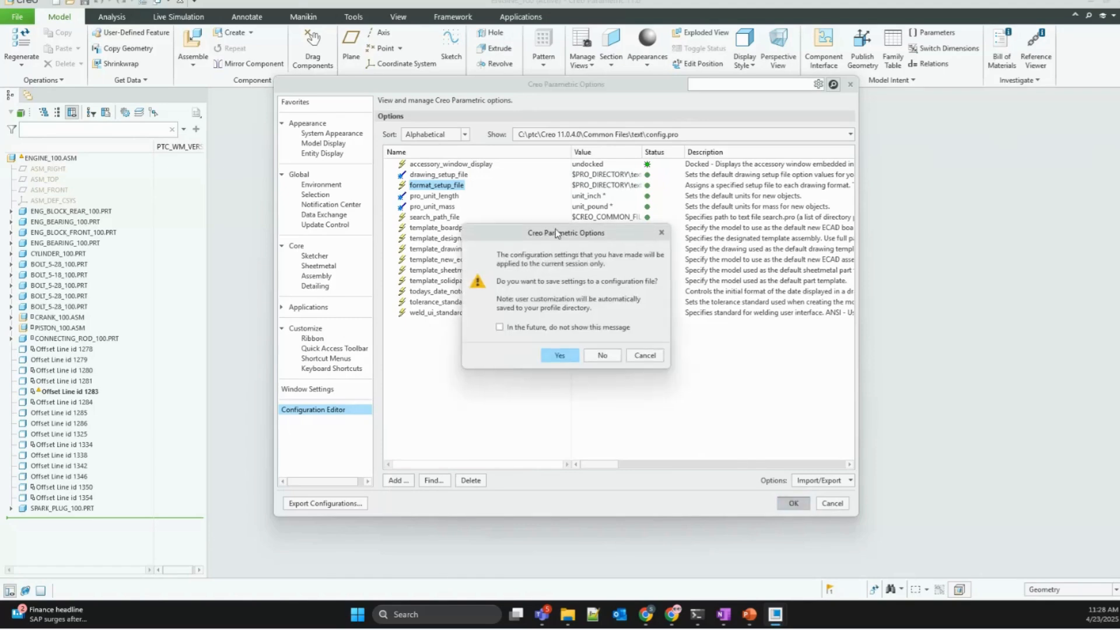
pyautogui.click(598, 355)
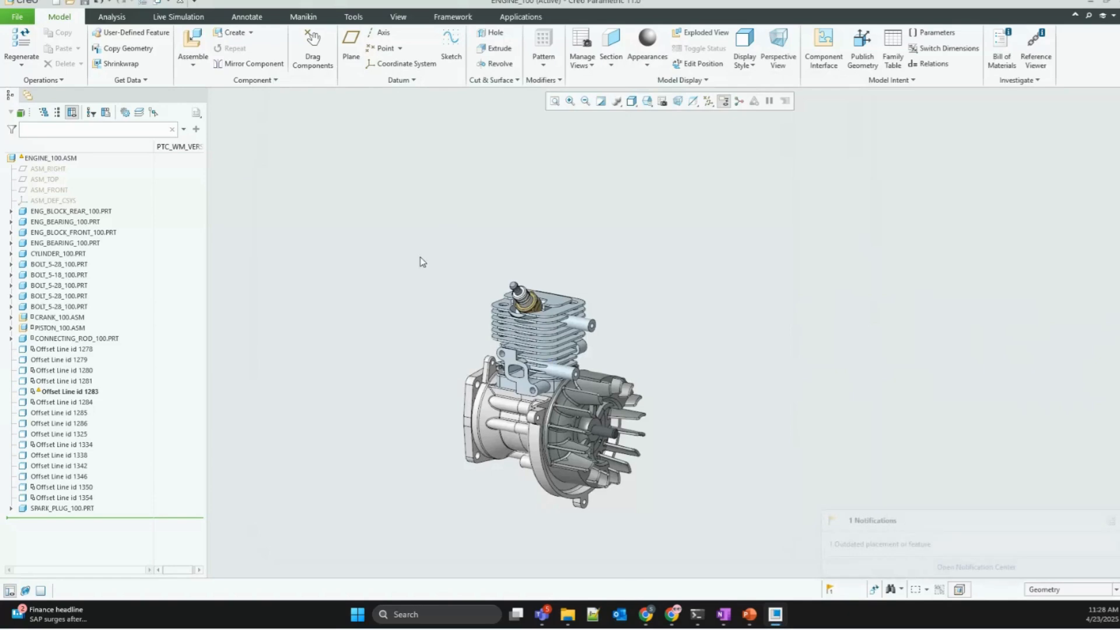
# Step: Start assembling bolt_5-18_100.prt into the engine and move its undocked component window so the engine can be seen beside it
pyautogui.click(192, 43)
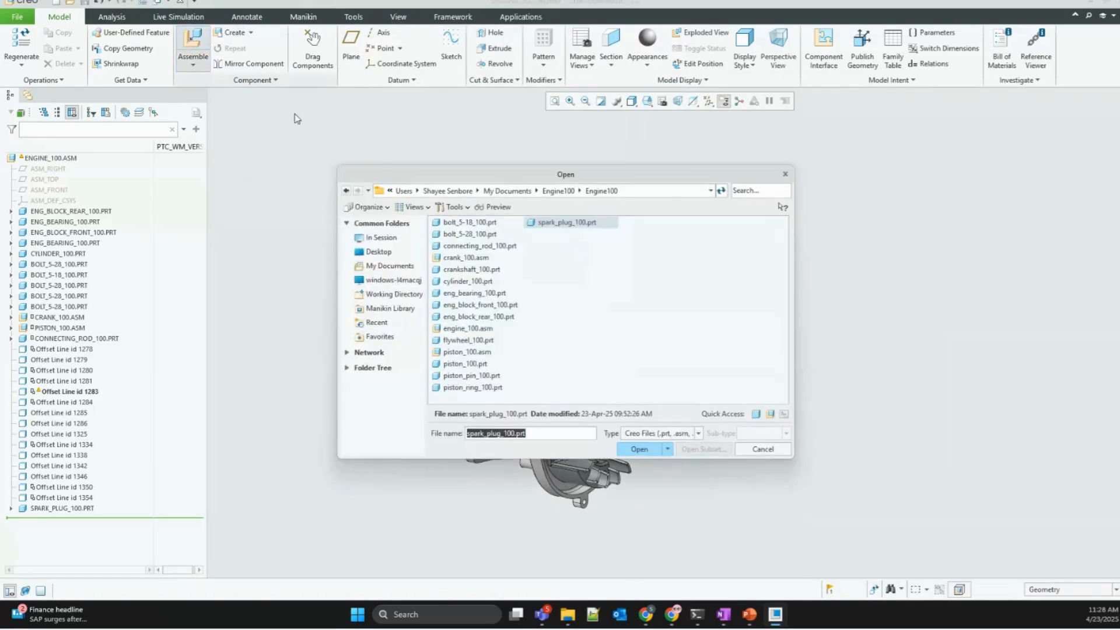
pyautogui.doubleClick(470, 223)
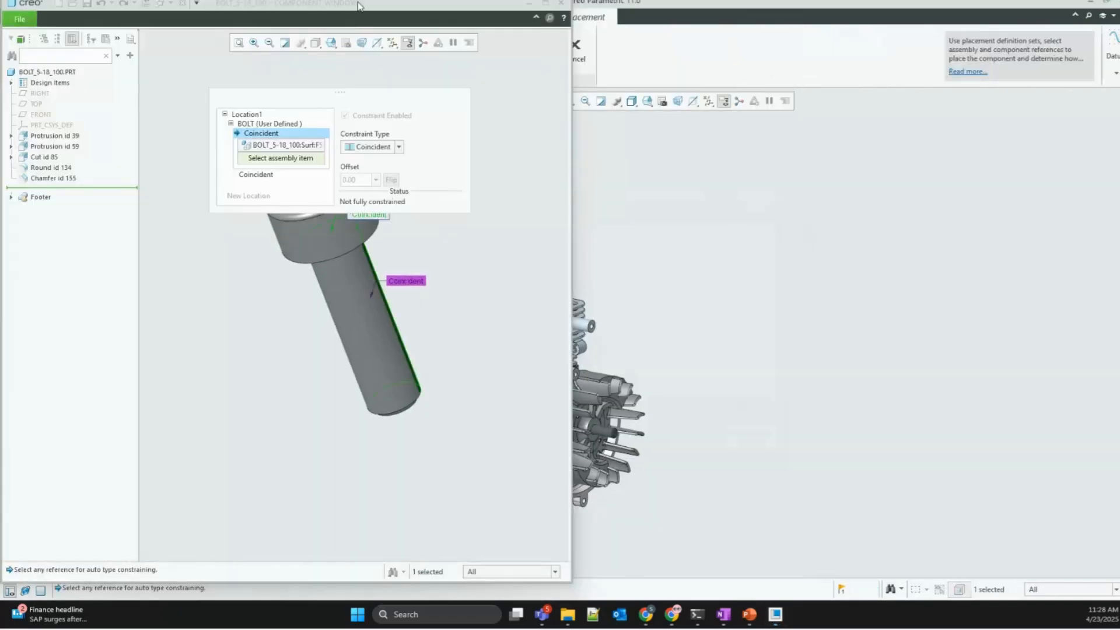
pyautogui.moveTo(357, 6); pyautogui.dragTo(421, 81)
pyautogui.moveTo(295, 80)
pyautogui.mouseDown()
pyautogui.moveTo(337, 80)
pyautogui.moveTo(281, 82)
pyautogui.mouseUp()
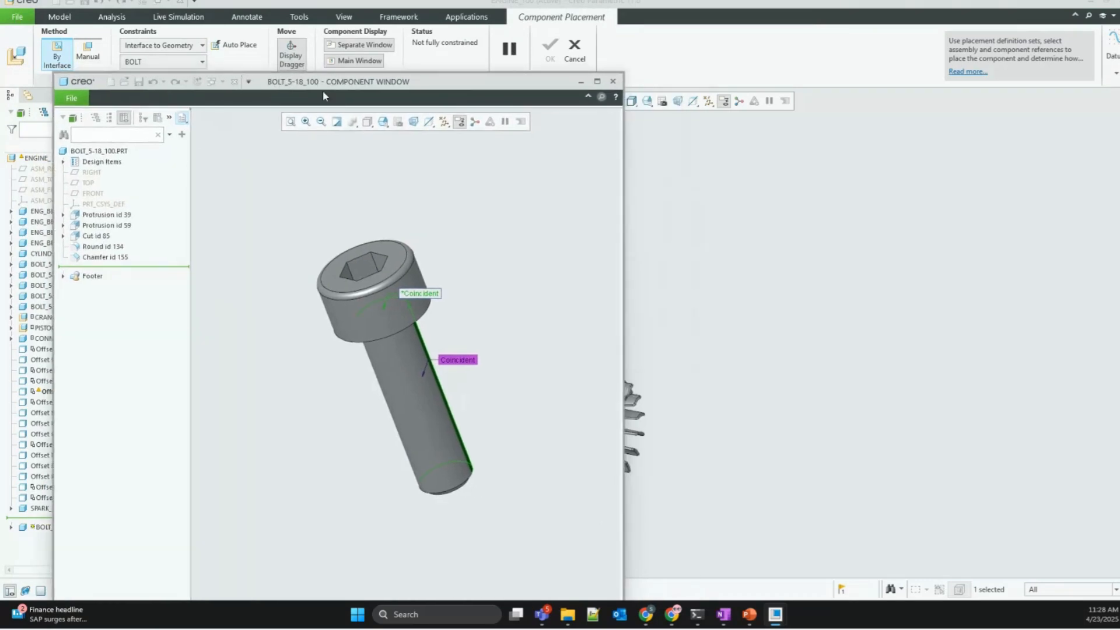
pyautogui.moveTo(404, 81); pyautogui.dragTo(502, 51)
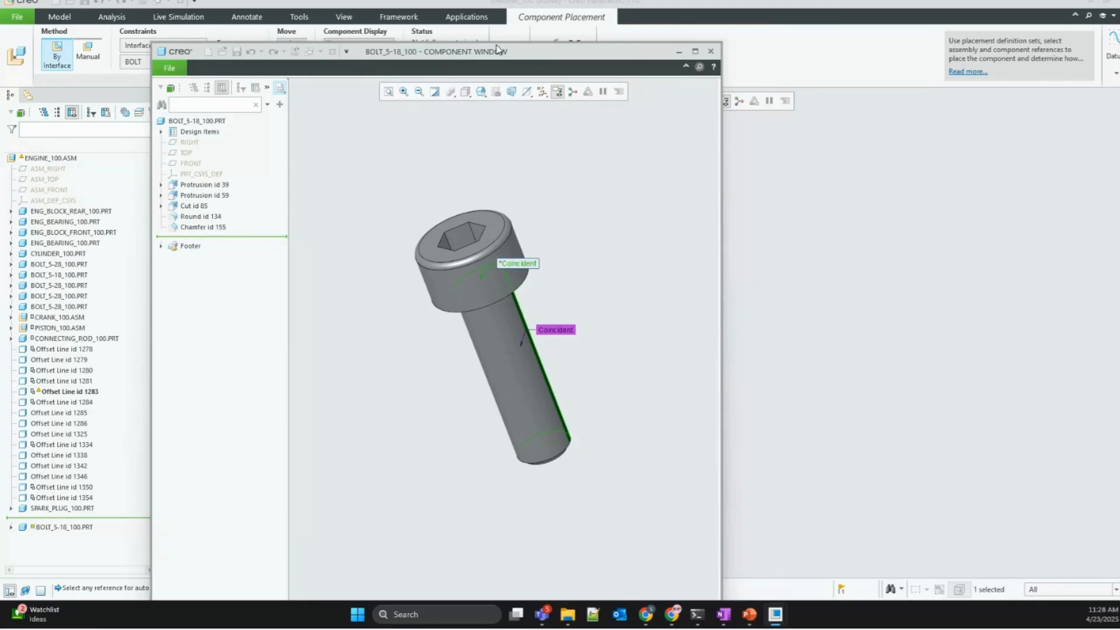
pyautogui.moveTo(491, 58); pyautogui.dragTo(0, 125)
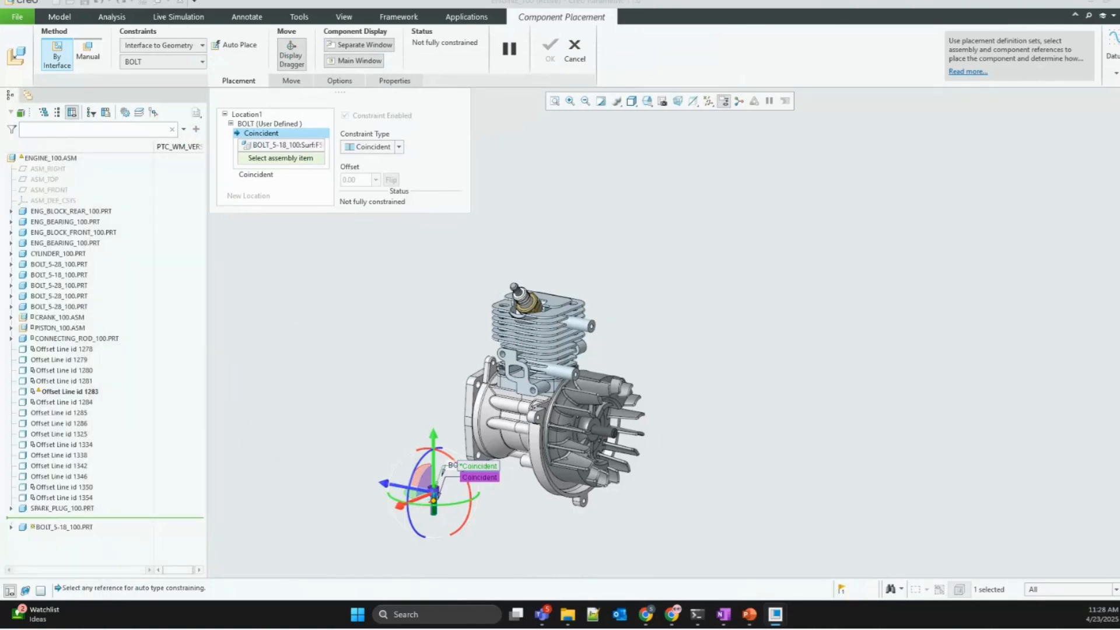
pyautogui.moveTo(0, 125); pyautogui.dragTo(350, 33)
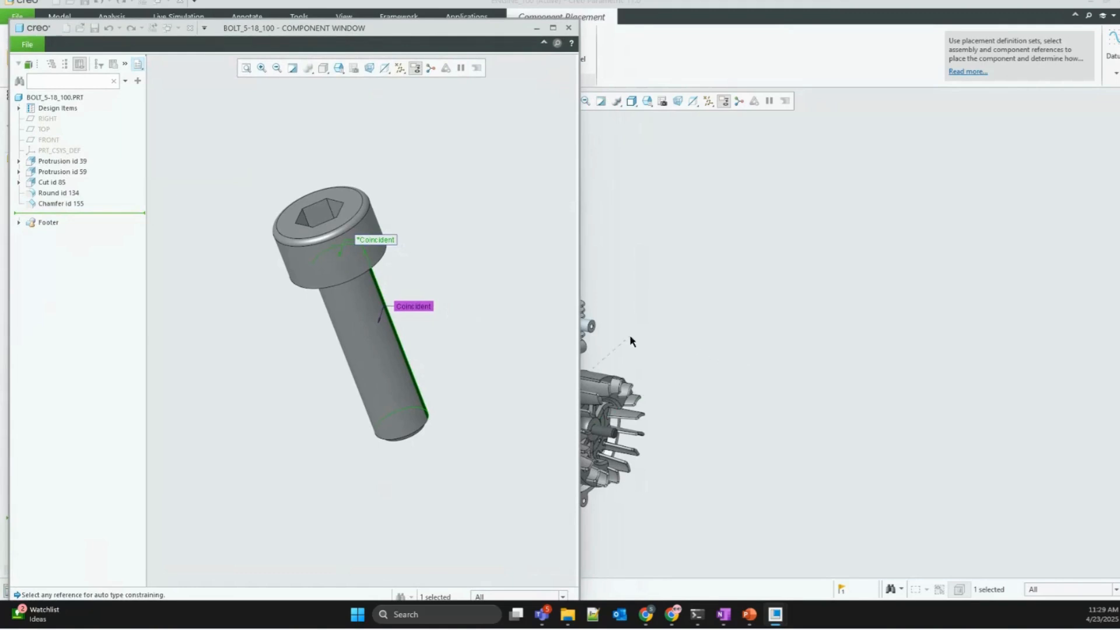
# Step: Place the bolt in the upper mounting-flange hole of the front engine block with its head coincident to the flange face
pyautogui.keyDown('shift'); pyautogui.moveTo(613, 350); pyautogui.dragTo(802, 202, button='middle'); pyautogui.keyUp('shift')
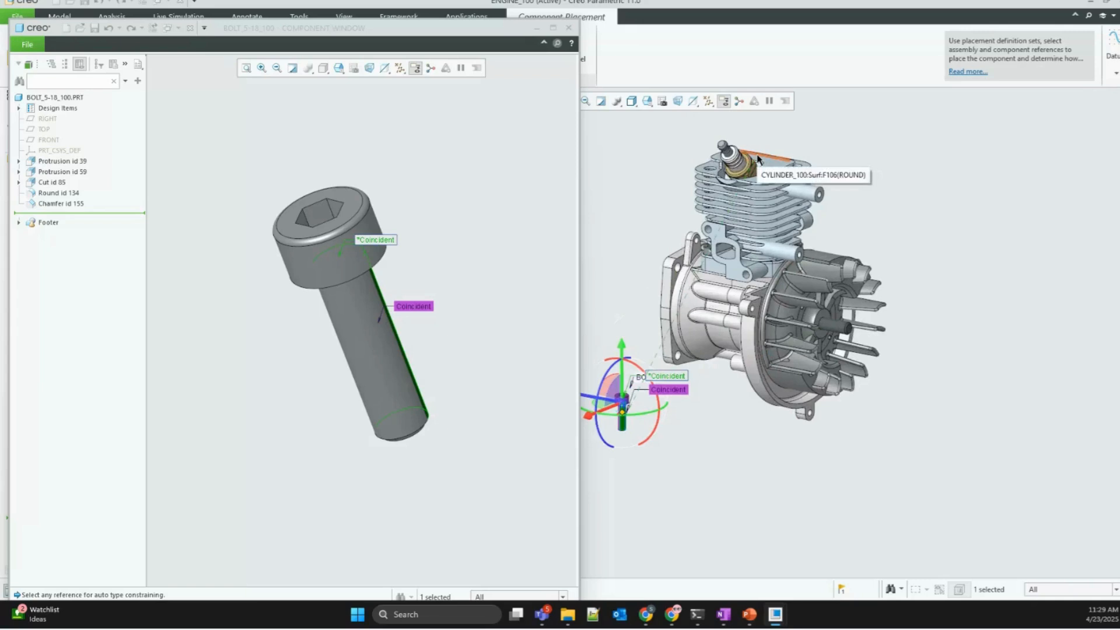
pyautogui.scroll(-3, 757, 162)
pyautogui.scroll(5, 754, 159)
pyautogui.scroll(3, 754, 159)
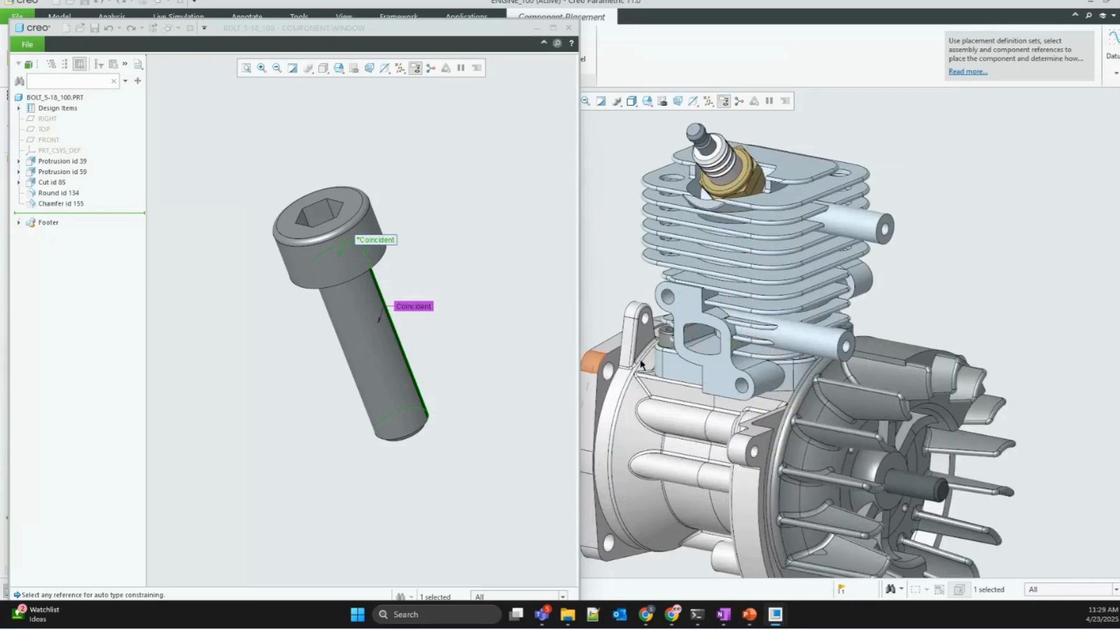
pyautogui.keyDown('shift'); pyautogui.moveTo(631, 362); pyautogui.dragTo(706, 346, button='middle'); pyautogui.keyUp('shift')
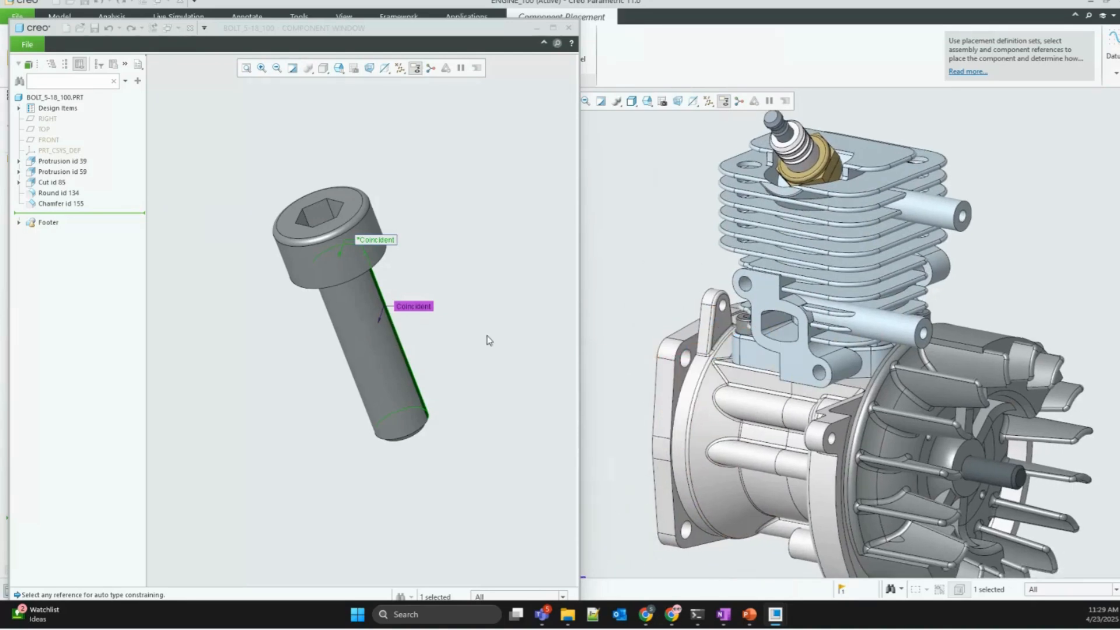
pyautogui.click(670, 352)
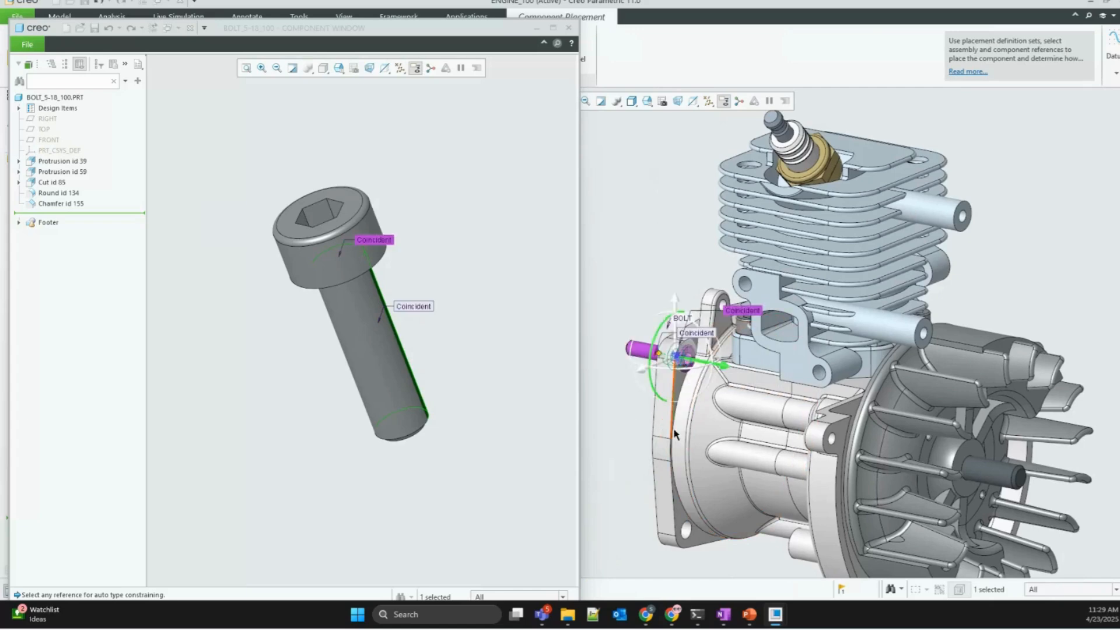
pyautogui.scroll(-8, 676, 353)
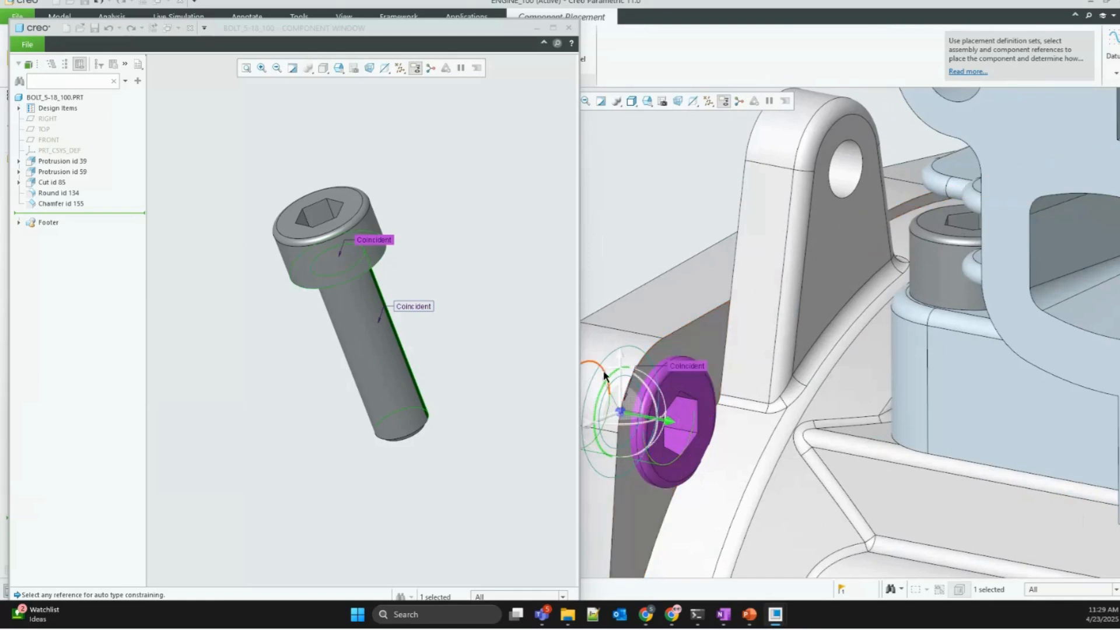
pyautogui.click(698, 337)
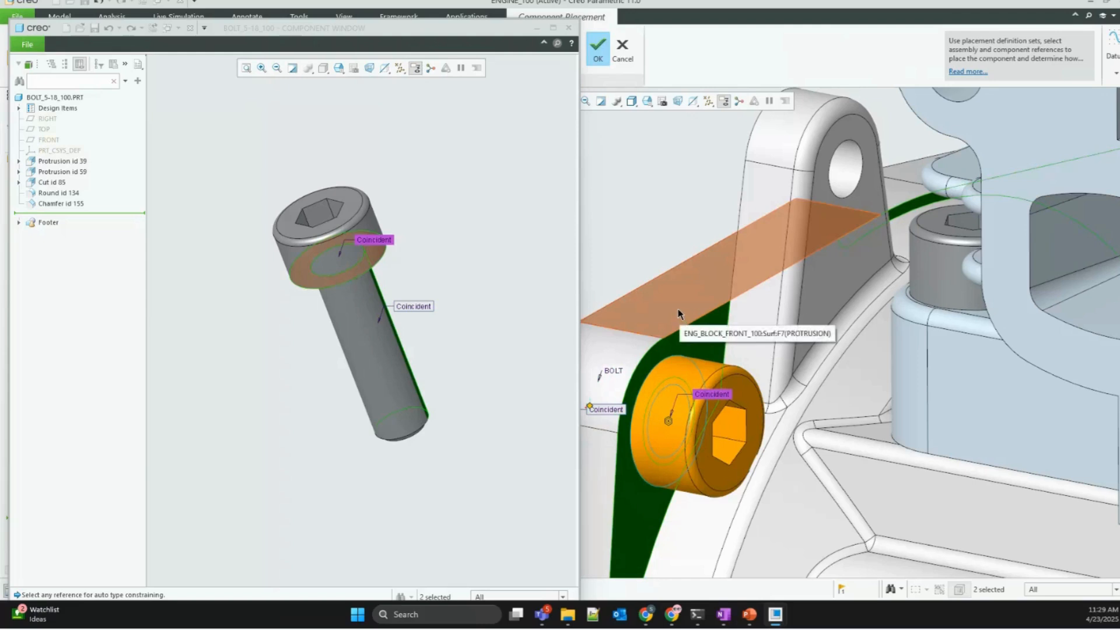
pyautogui.middleClick(634, 289)
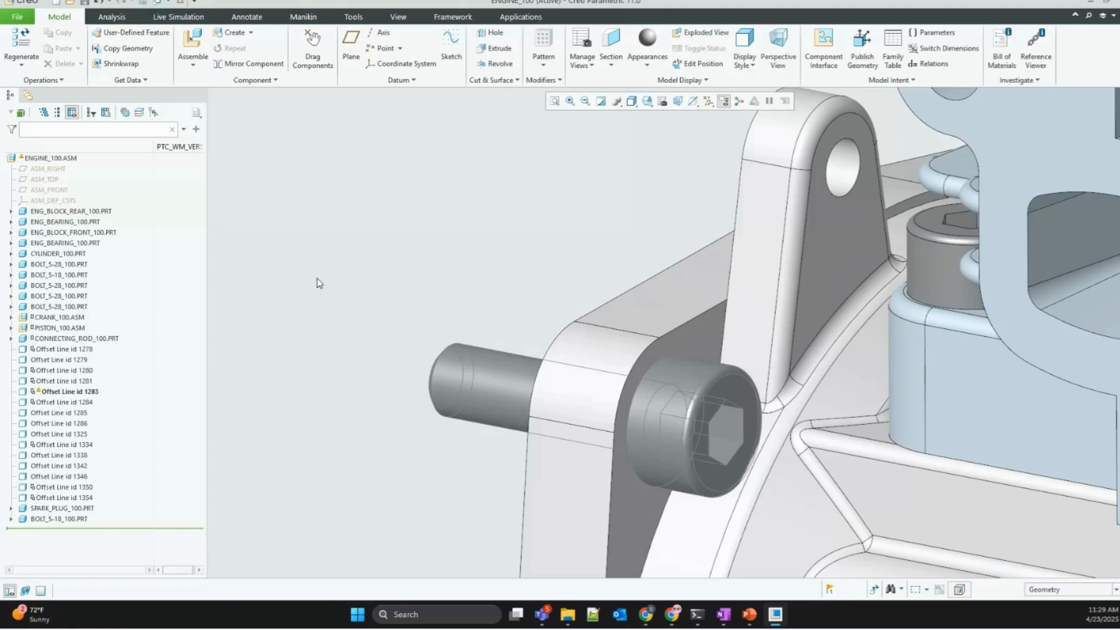
# Step: Open the ribbon customization page of the Creo Parametric options
pyautogui.click(17, 16)
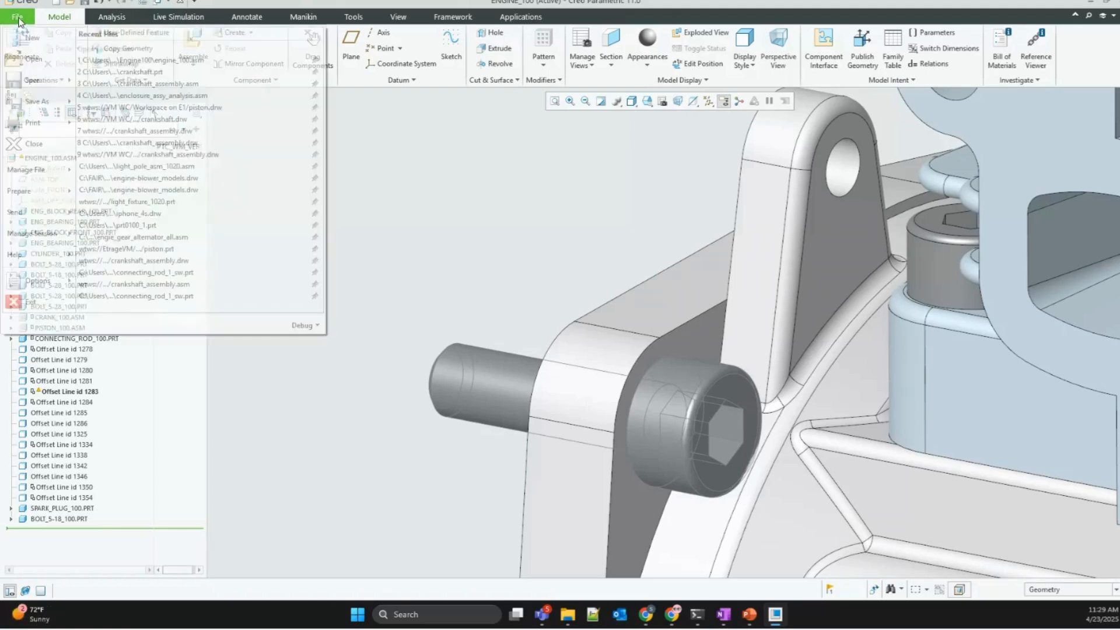
pyautogui.moveTo(38, 284)
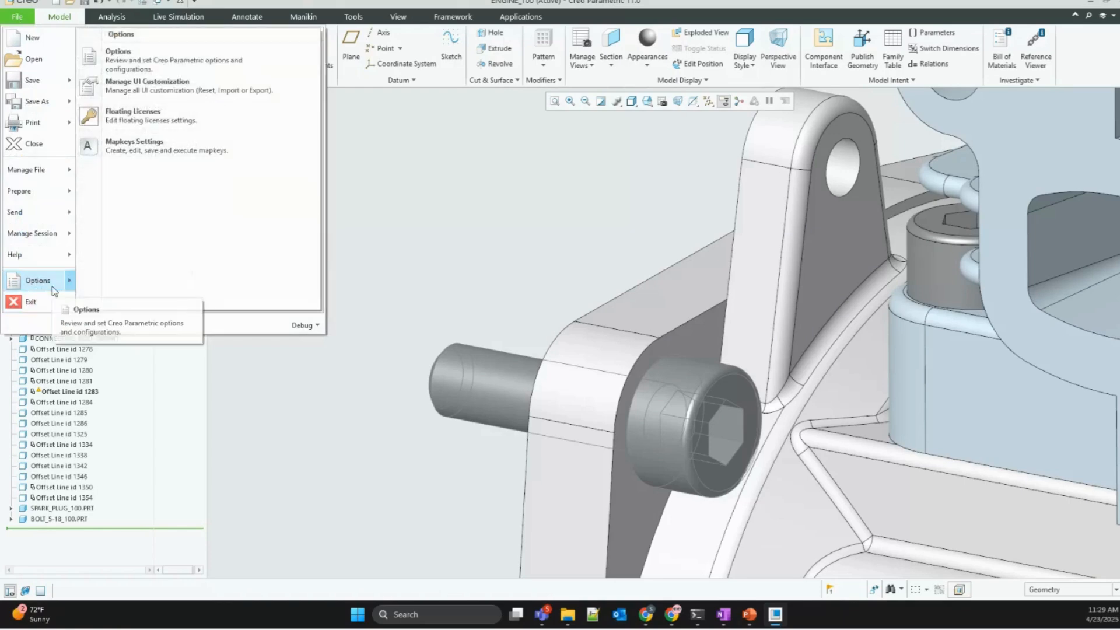
pyautogui.click(38, 283)
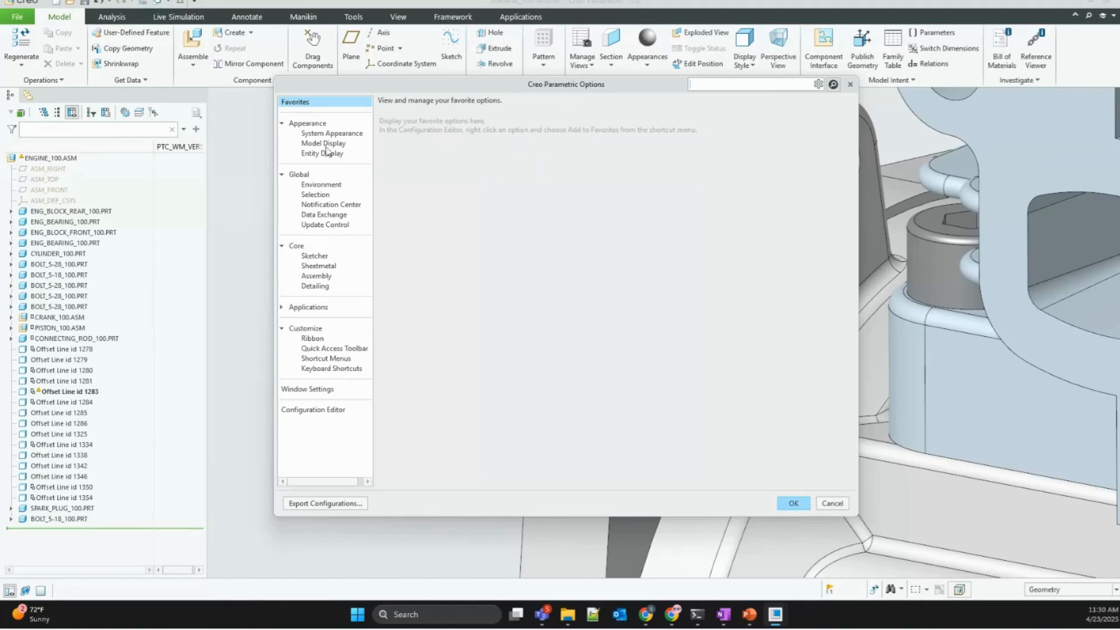
pyautogui.click(319, 341)
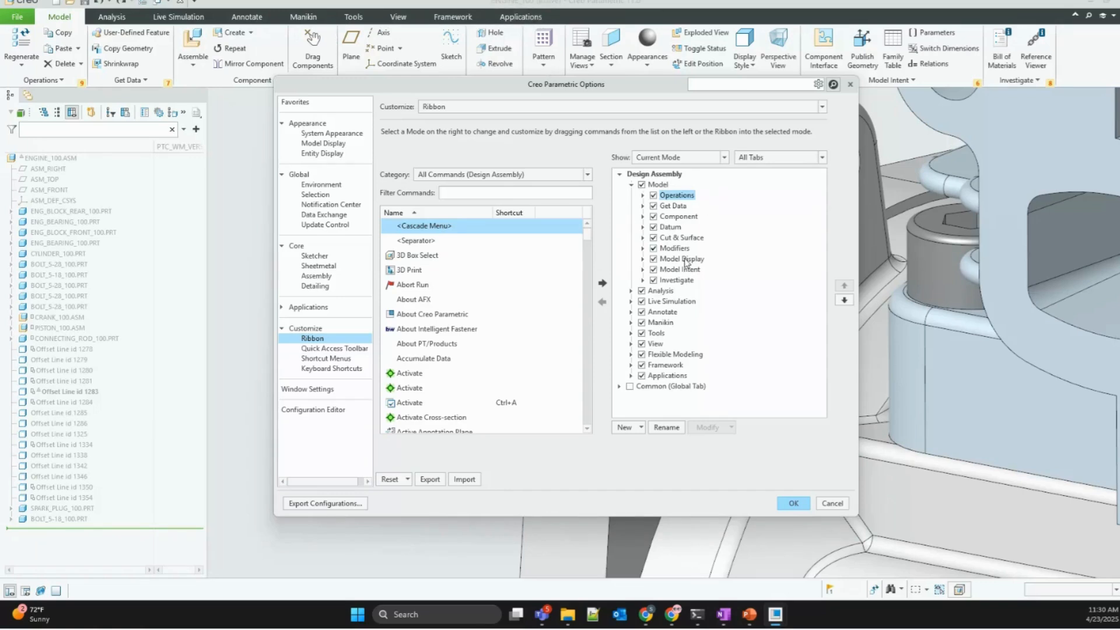
# Step: Add a new custom ribbon tab after Applications, display it, and select its new group
pyautogui.click(663, 376)
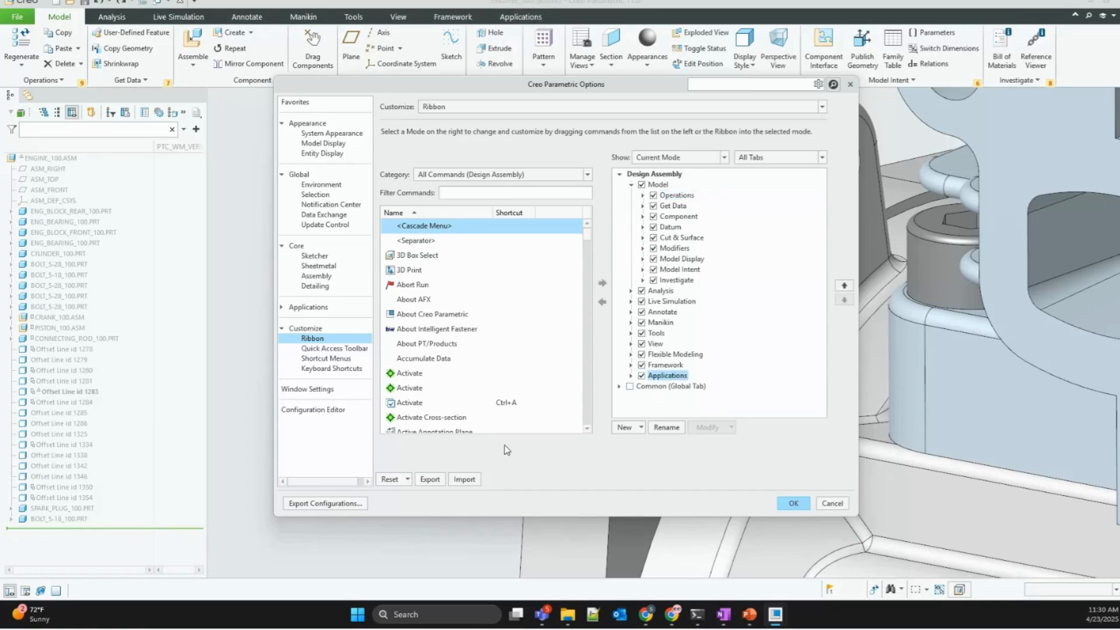
pyautogui.click(641, 427)
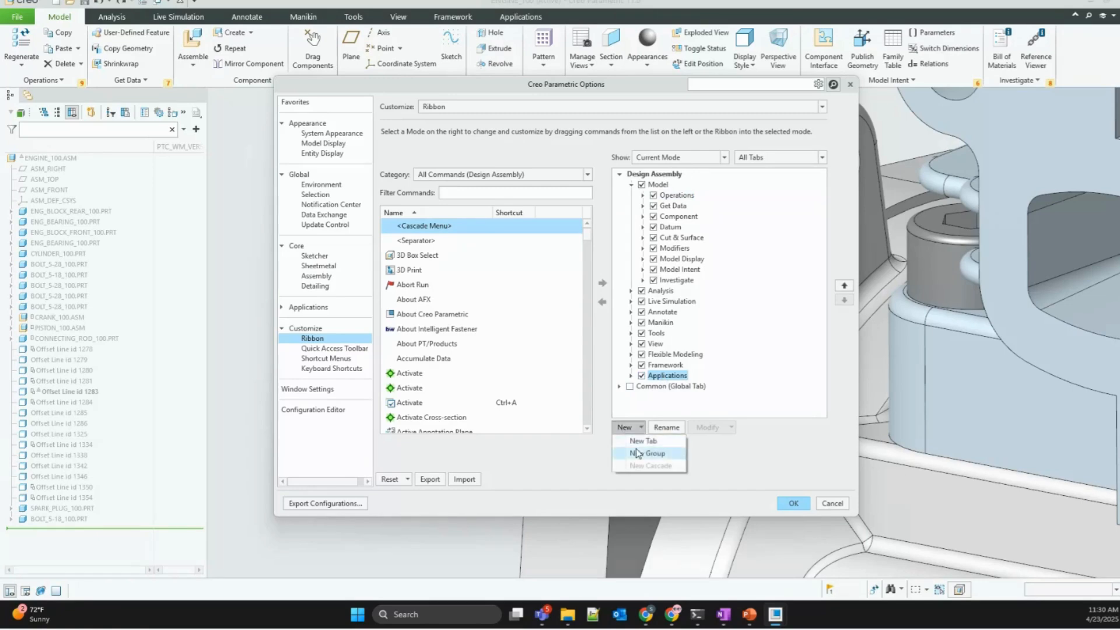
pyautogui.click(646, 441)
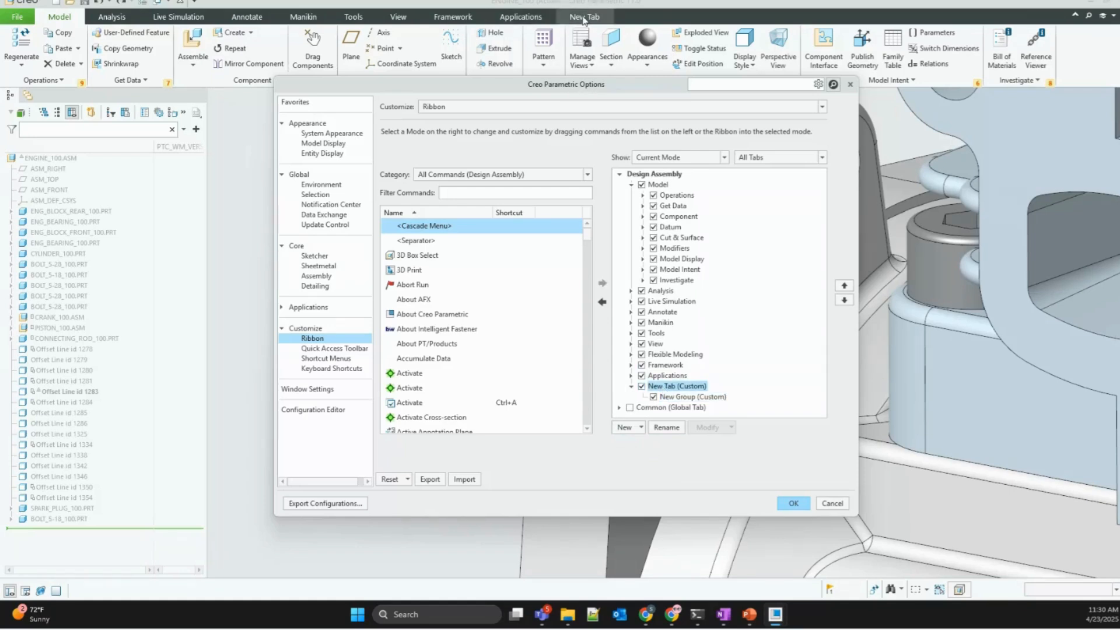
pyautogui.click(579, 17)
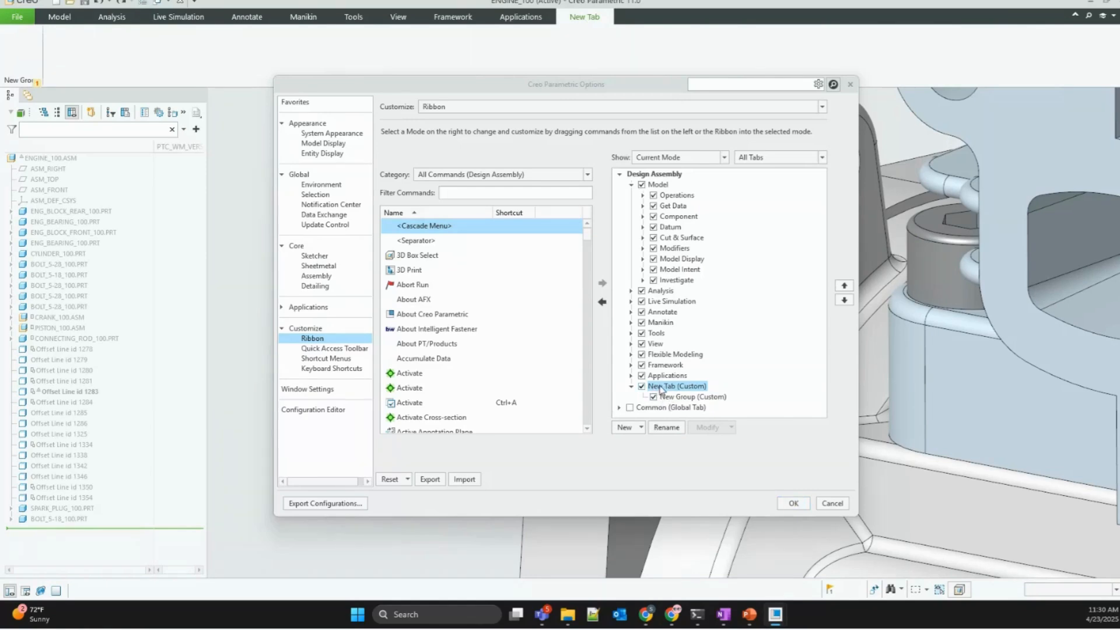
pyautogui.click(675, 397)
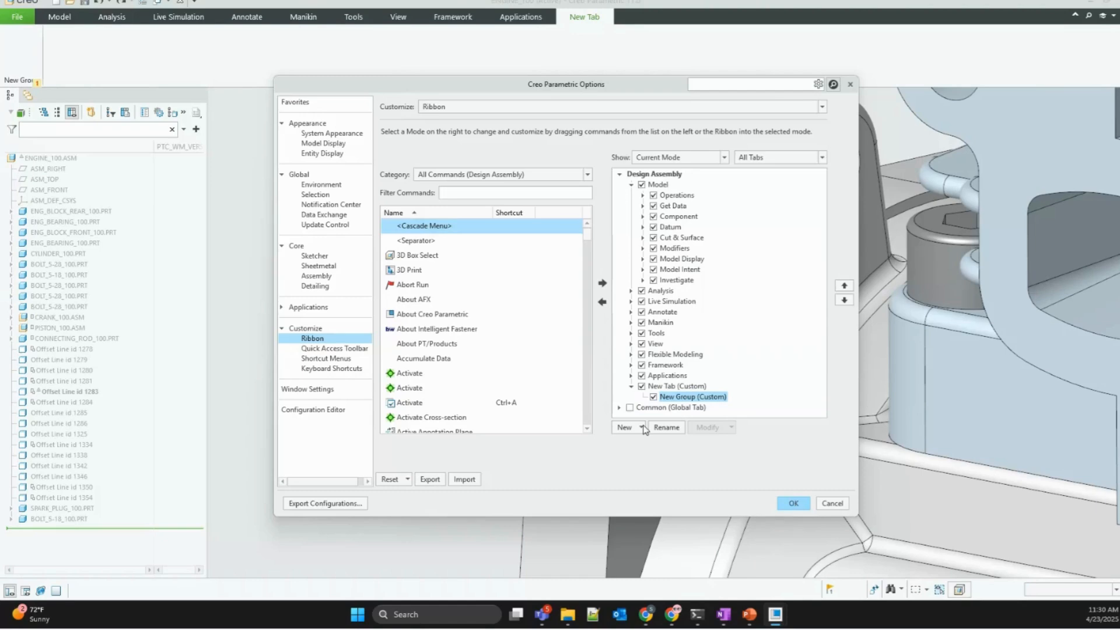
# Step: Select Annotate in the ribbon tab list, display its commands on the ribbon, and view the options for new tabs and groups
pyautogui.click(675, 355)
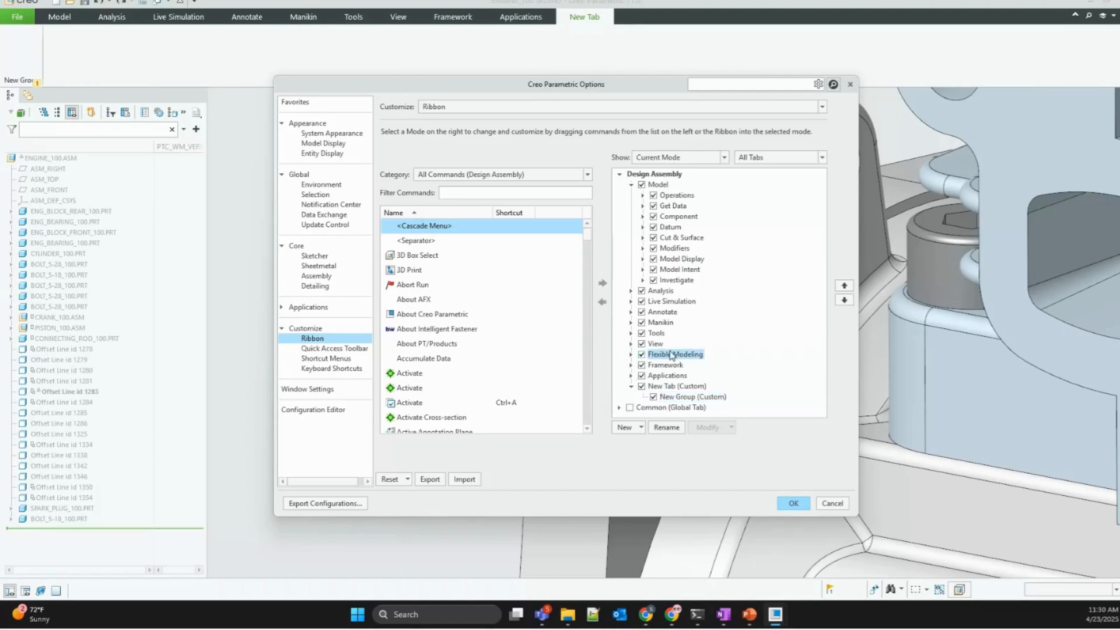
pyautogui.click(659, 324)
pyautogui.click(661, 312)
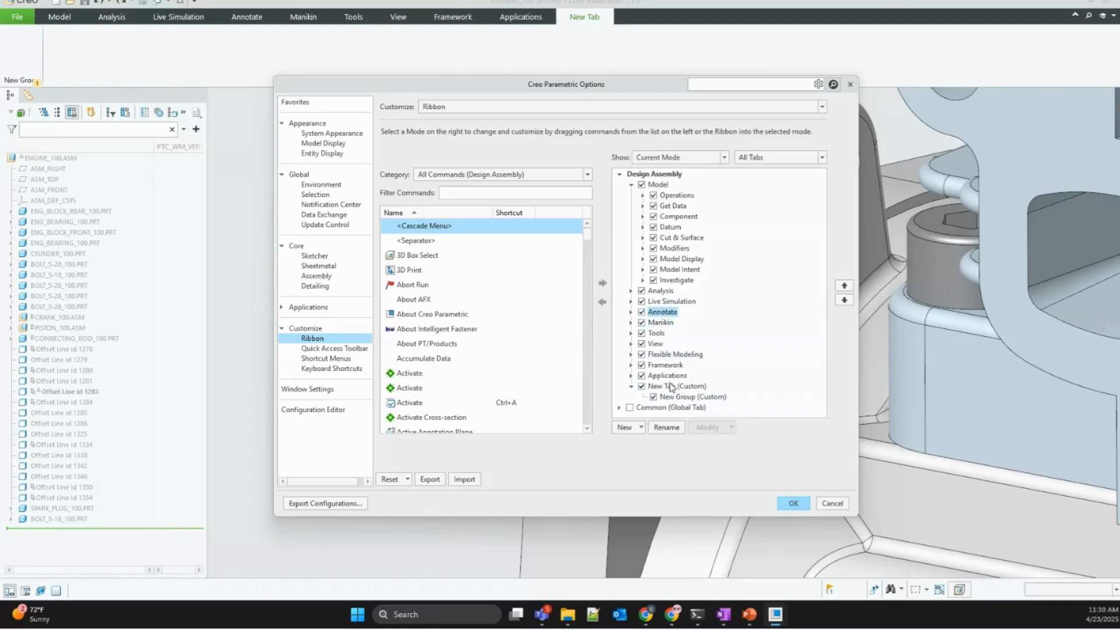
pyautogui.click(246, 17)
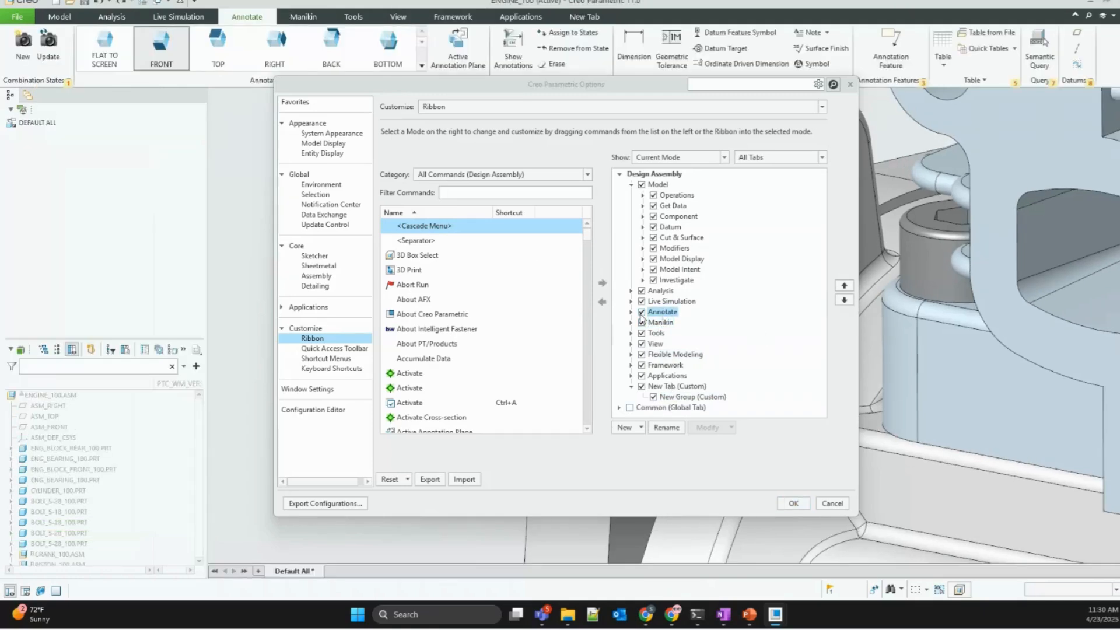
pyautogui.click(626, 427)
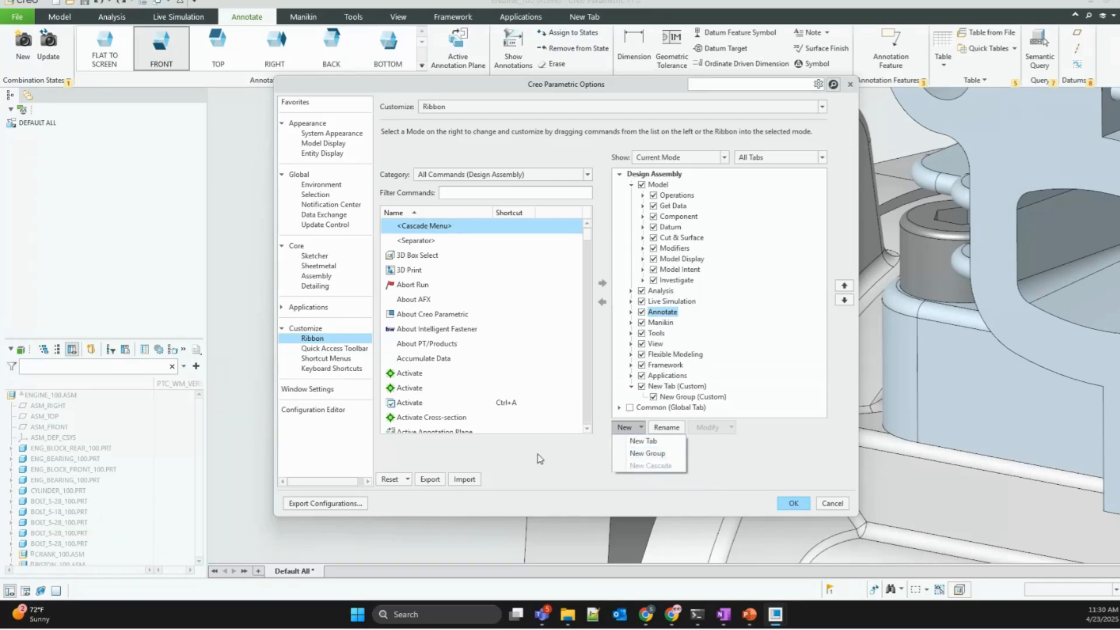
# Step: Remove the custom New Tab from the ribbon
pyautogui.click(668, 390)
pyautogui.click(670, 386)
pyautogui.rightClick(671, 387)
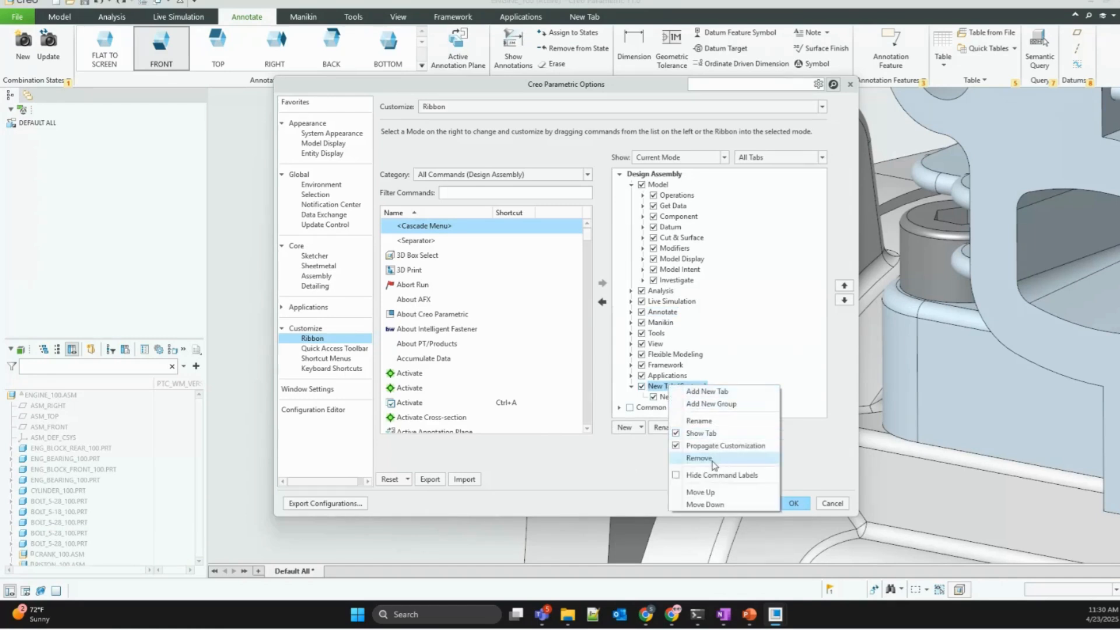
pyautogui.click(703, 458)
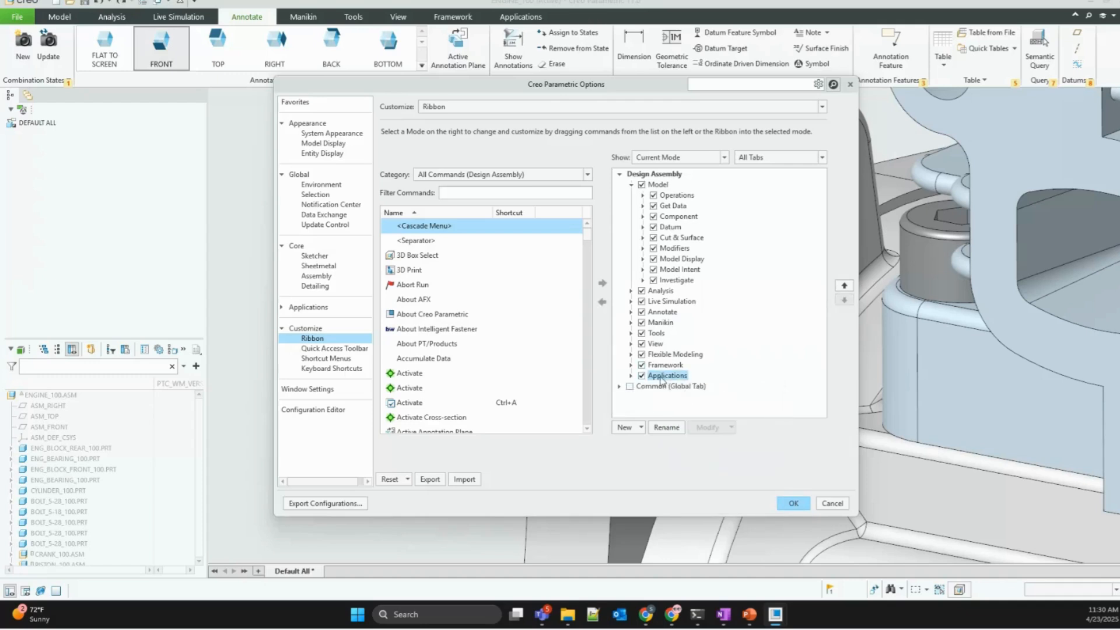
# Step: View the Quick Access Toolbar customization and filter the keyboard shortcut commands by "extr"
pyautogui.click(347, 349)
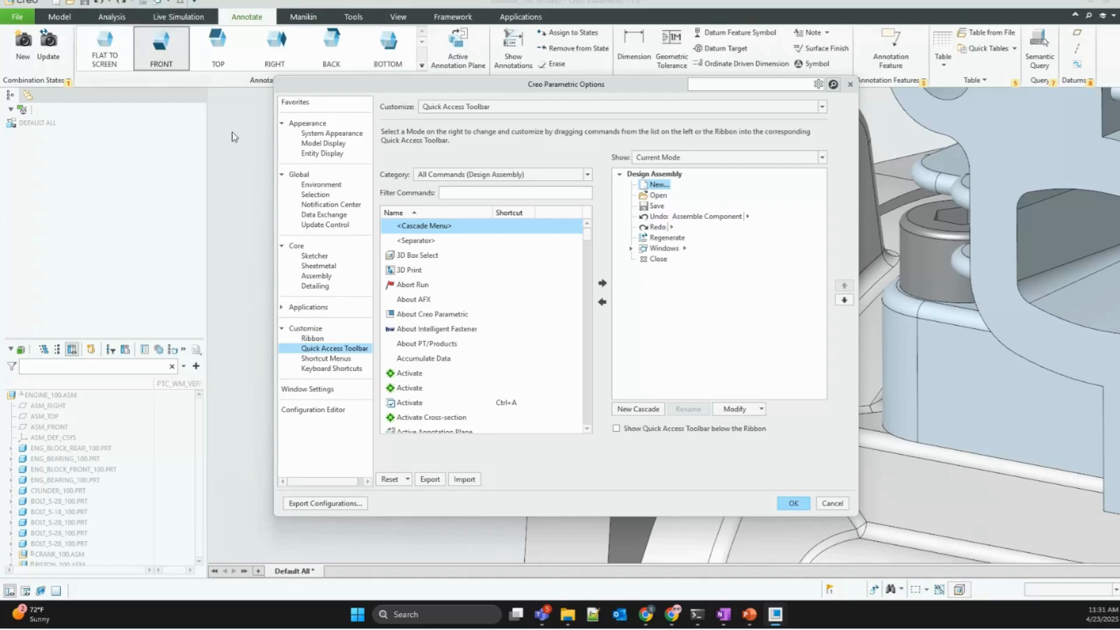
pyautogui.click(337, 369)
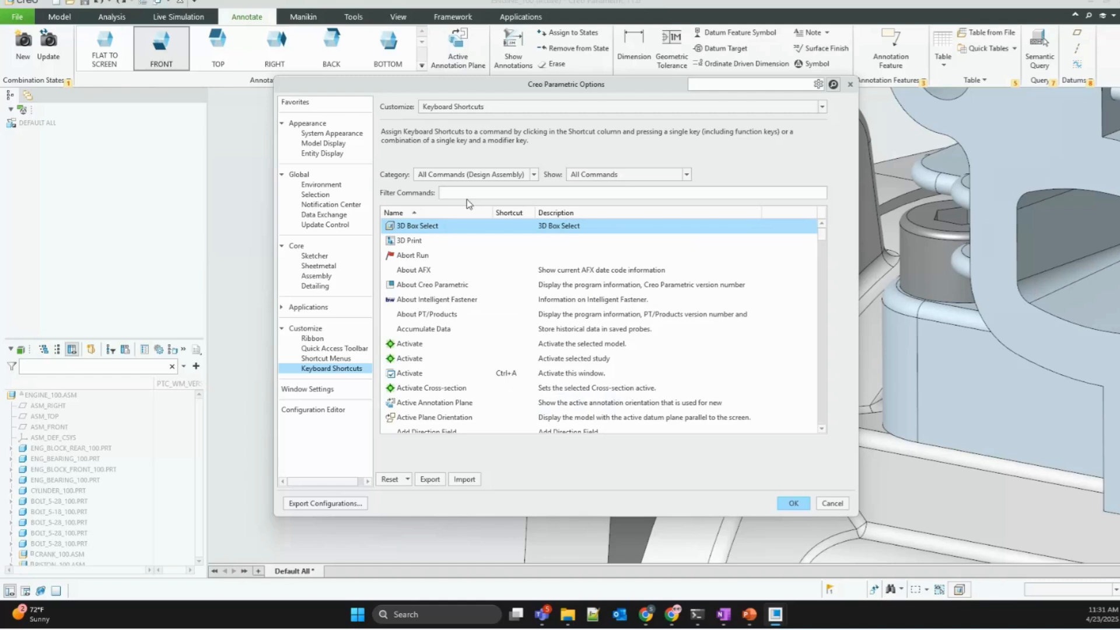
pyautogui.write('extr')
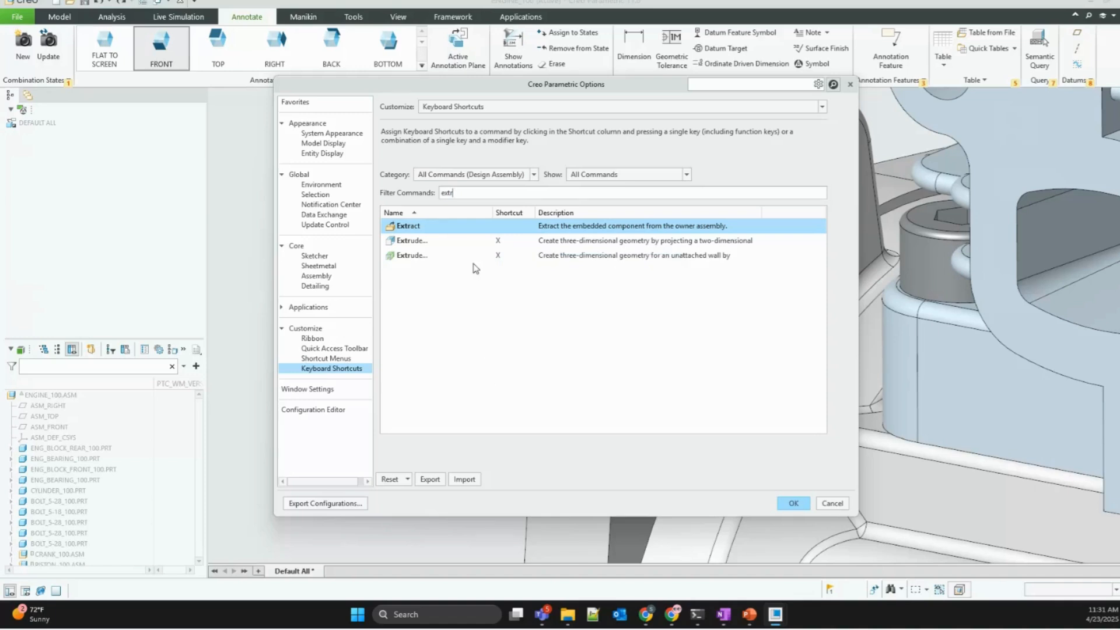
# Step: Filter the keyboard shortcut commands by "meas" instead and close the options without saving
pyautogui.moveTo(459, 194); pyautogui.dragTo(396, 197)
pyautogui.press('BackSpace')
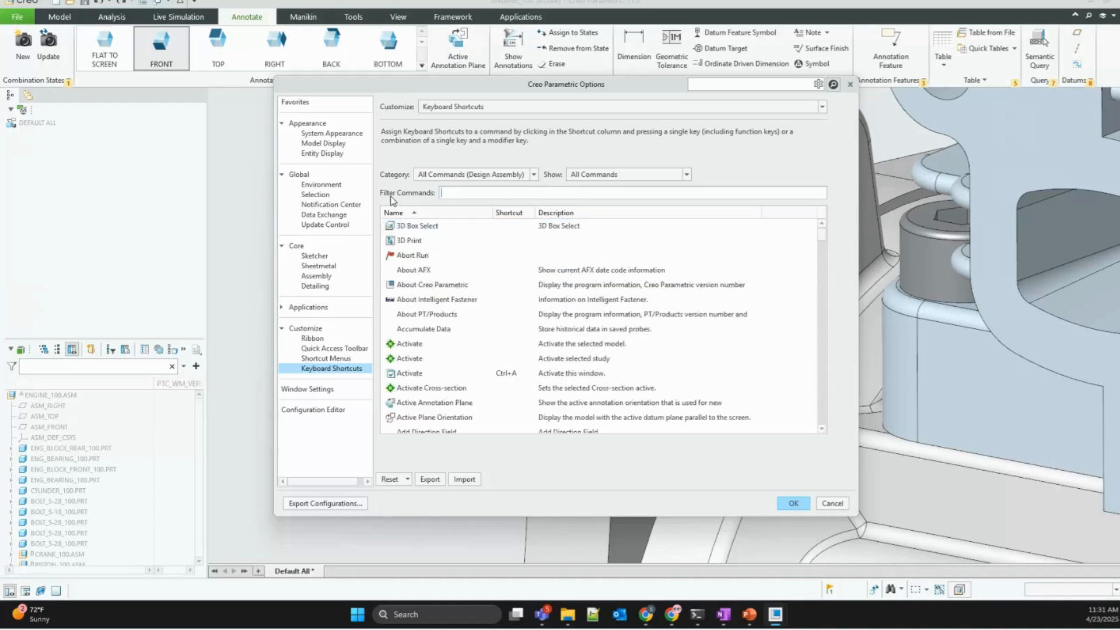
pyautogui.write('meas')
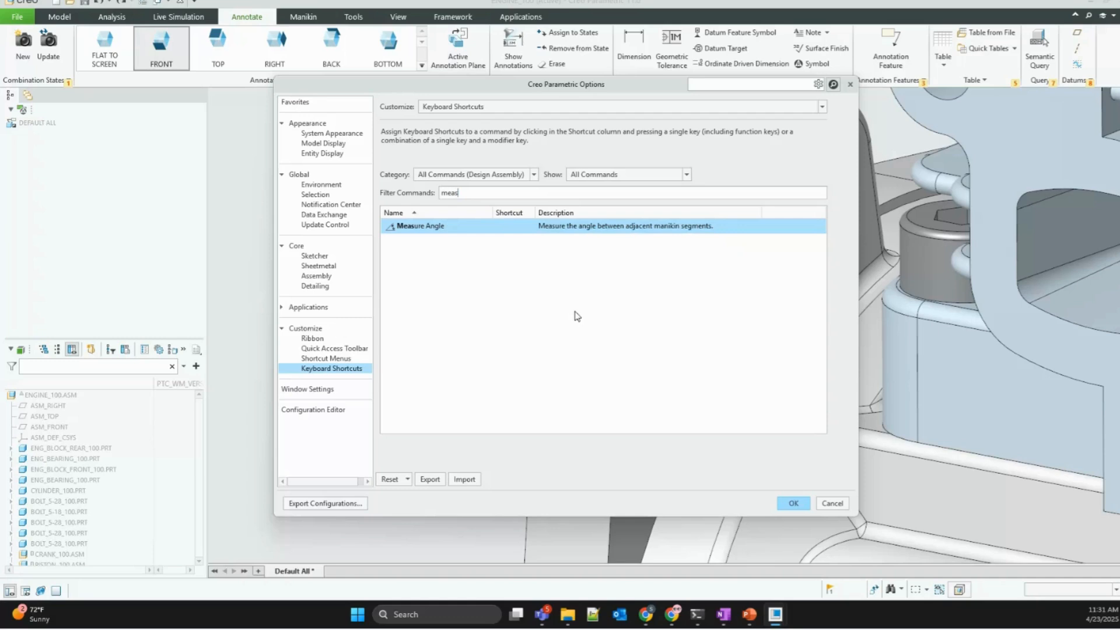
pyautogui.click(827, 502)
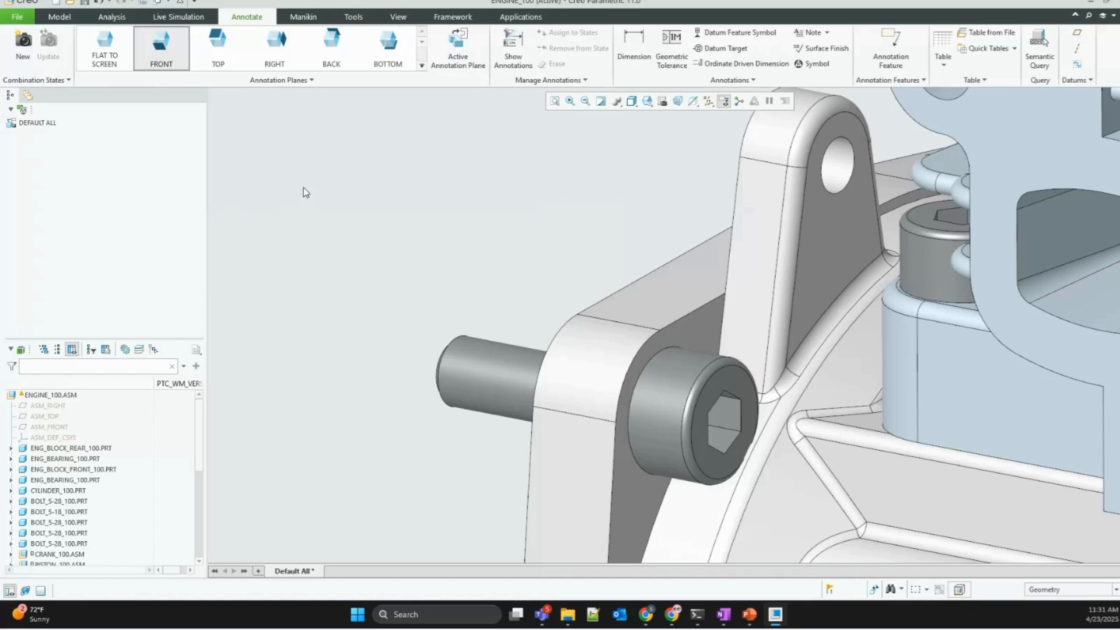
# Step: View the shortcut menu customization for an empty selection and close it without changes
pyautogui.click(50, 495)
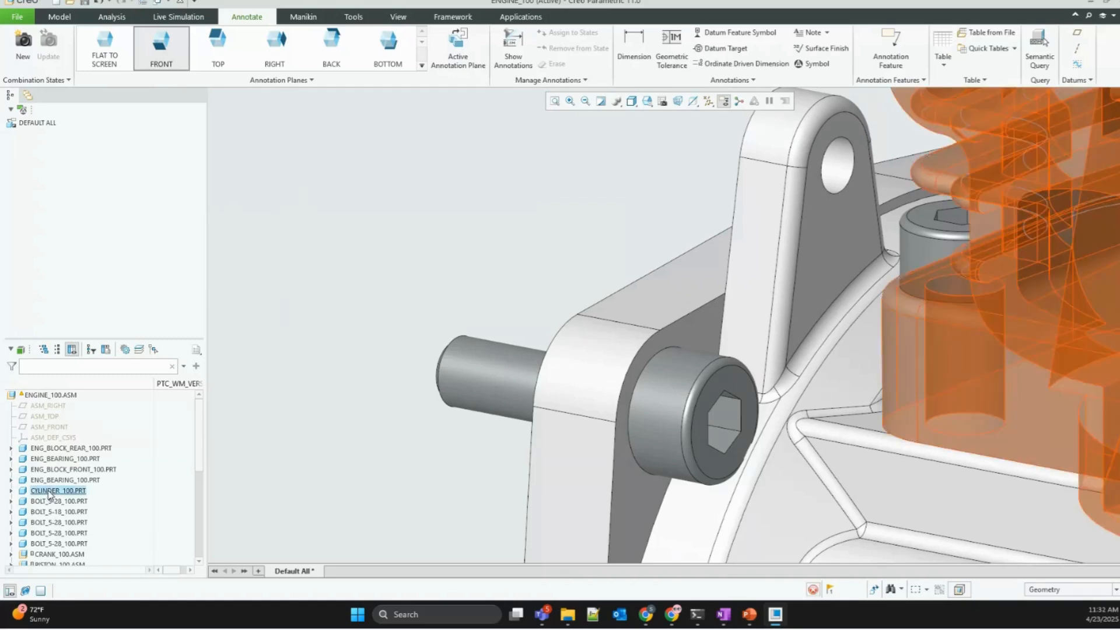
pyautogui.click(348, 331)
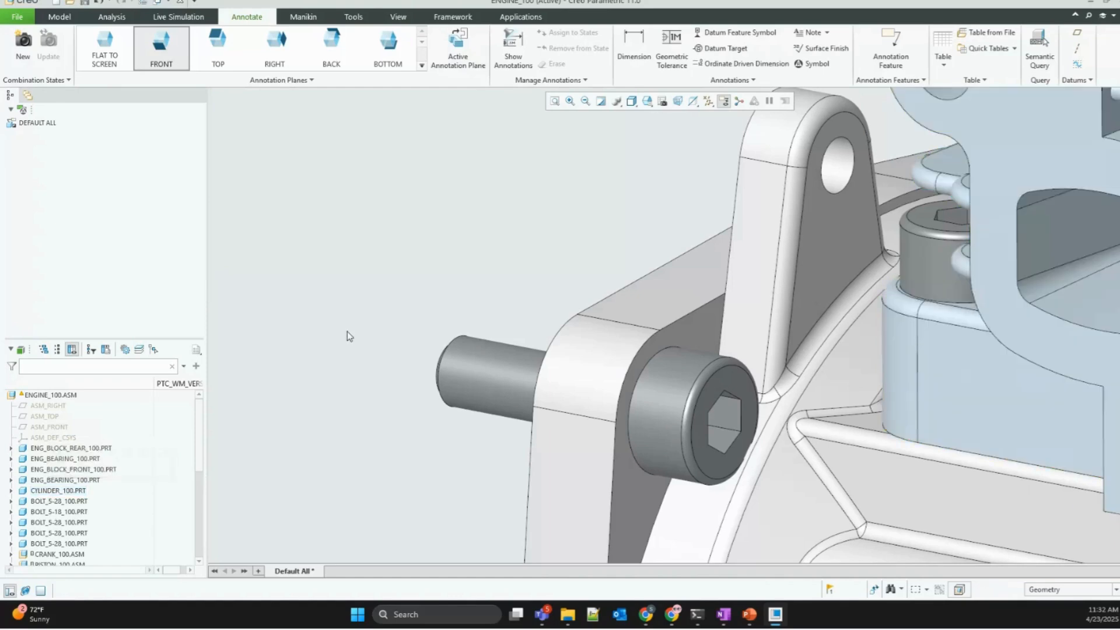
pyautogui.rightClick(305, 174)
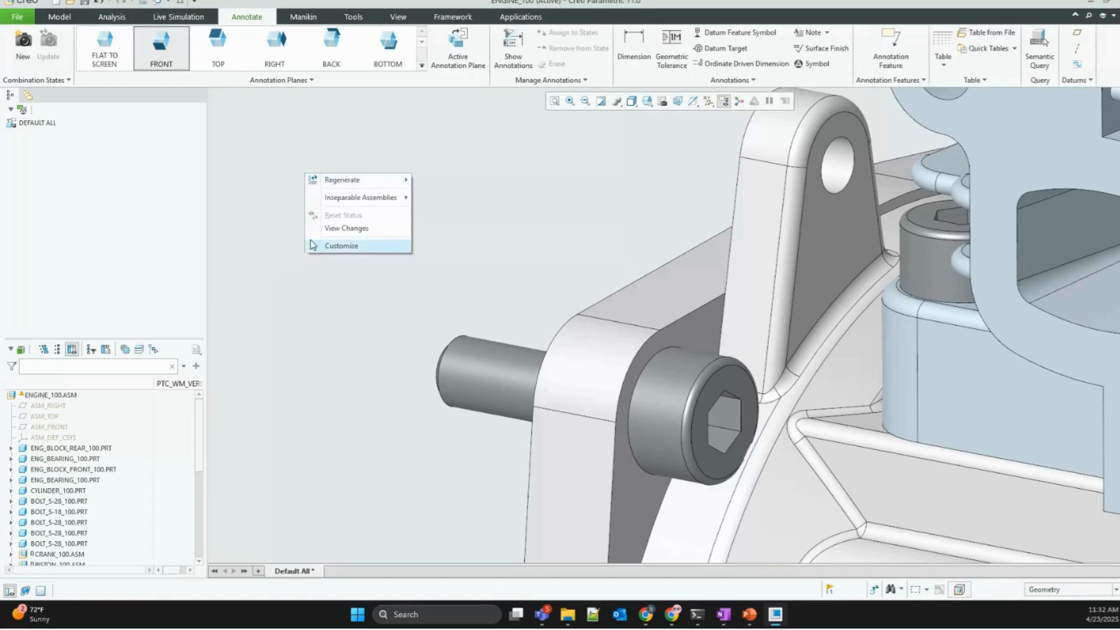
pyautogui.click(355, 247)
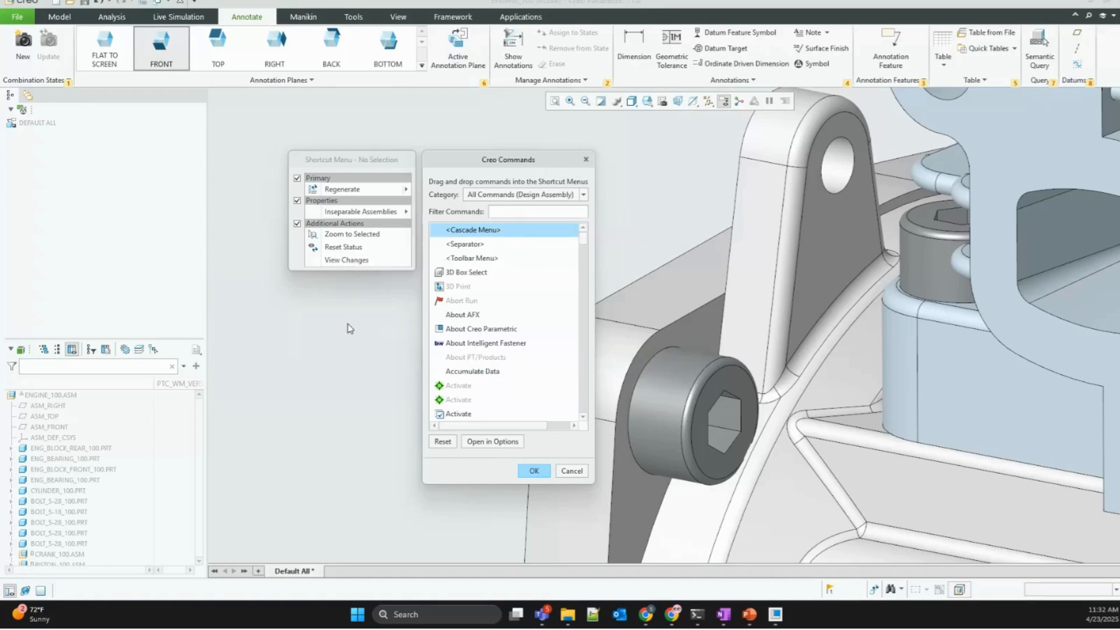
pyautogui.click(571, 471)
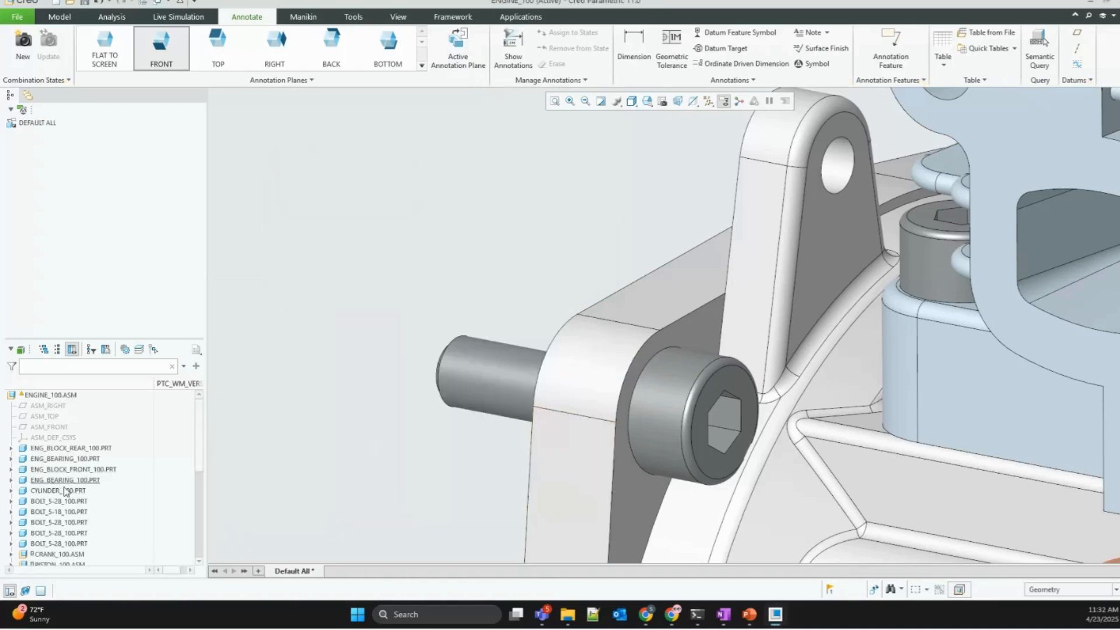
# Step: Open the mini toolbar and shortcut menu customization for a selected side surface of the front engine block
pyautogui.click(555, 444)
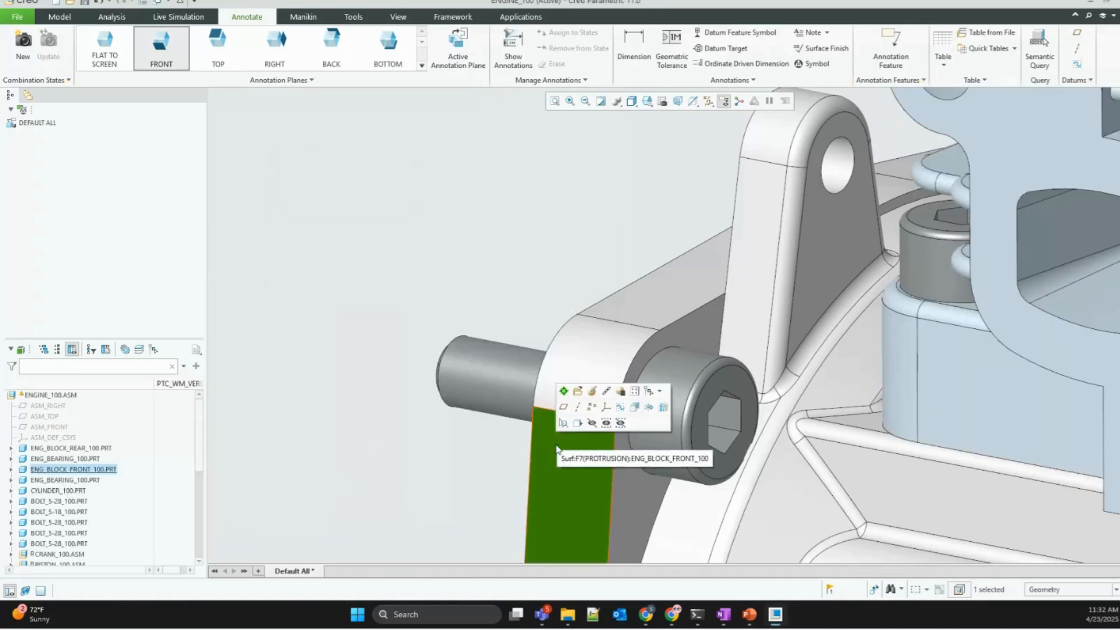
pyautogui.rightClick(250, 192)
pyautogui.click(308, 382)
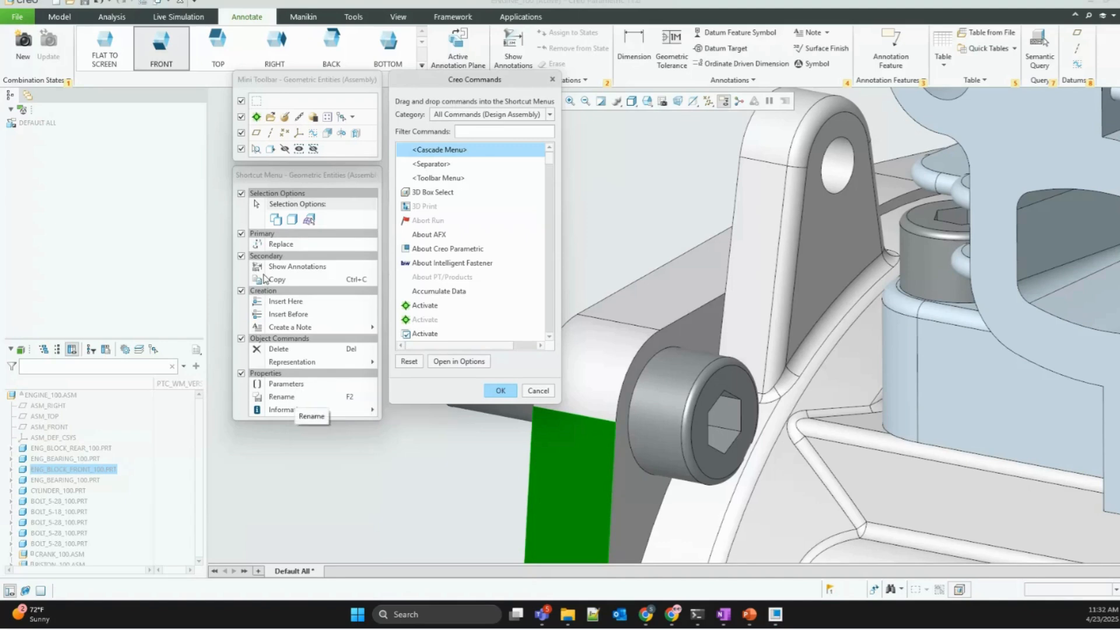
pyautogui.moveTo(308, 413)
# Step: Try adding the Activate command to the Creation group of the shortcut menu, remove it again, and discard the customization
pyautogui.click(417, 308)
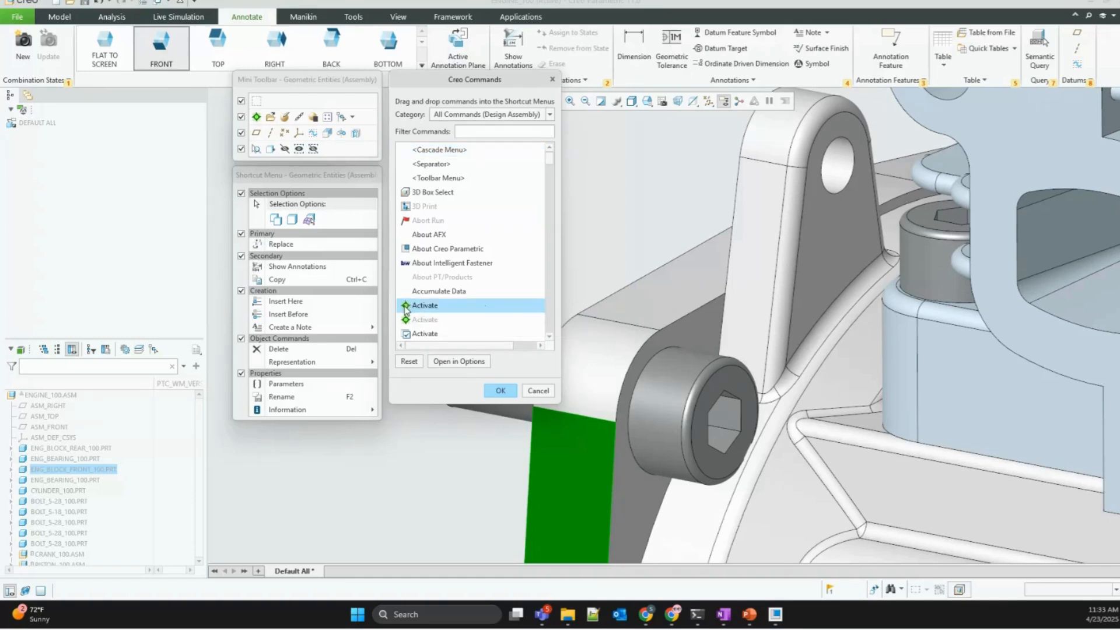
pyautogui.moveTo(407, 309); pyautogui.dragTo(285, 322)
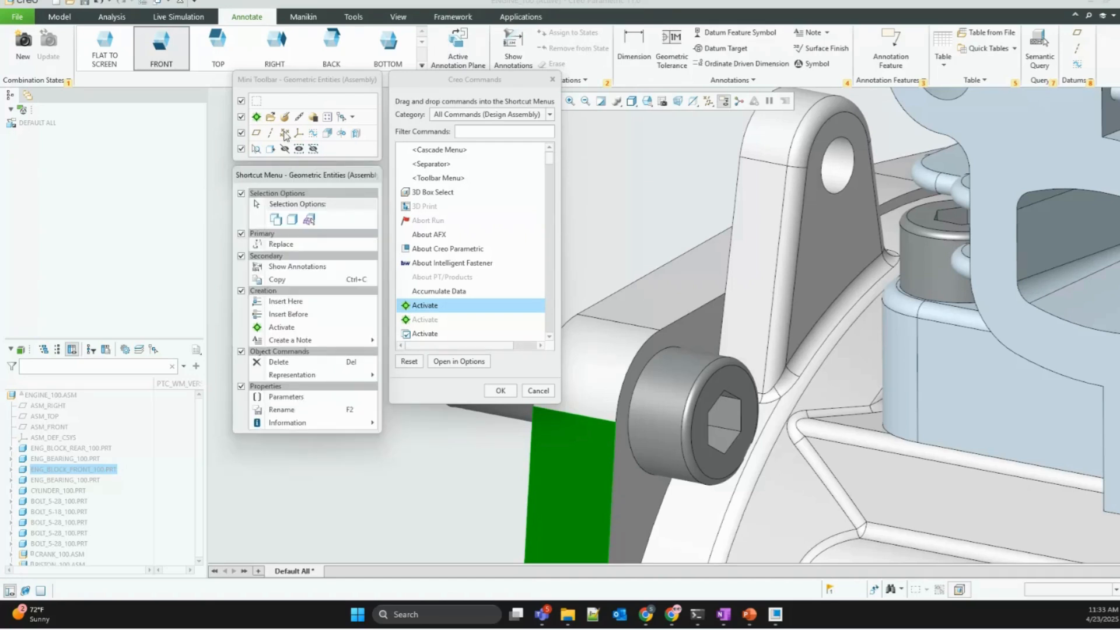
pyautogui.rightClick(285, 328)
pyautogui.click(318, 350)
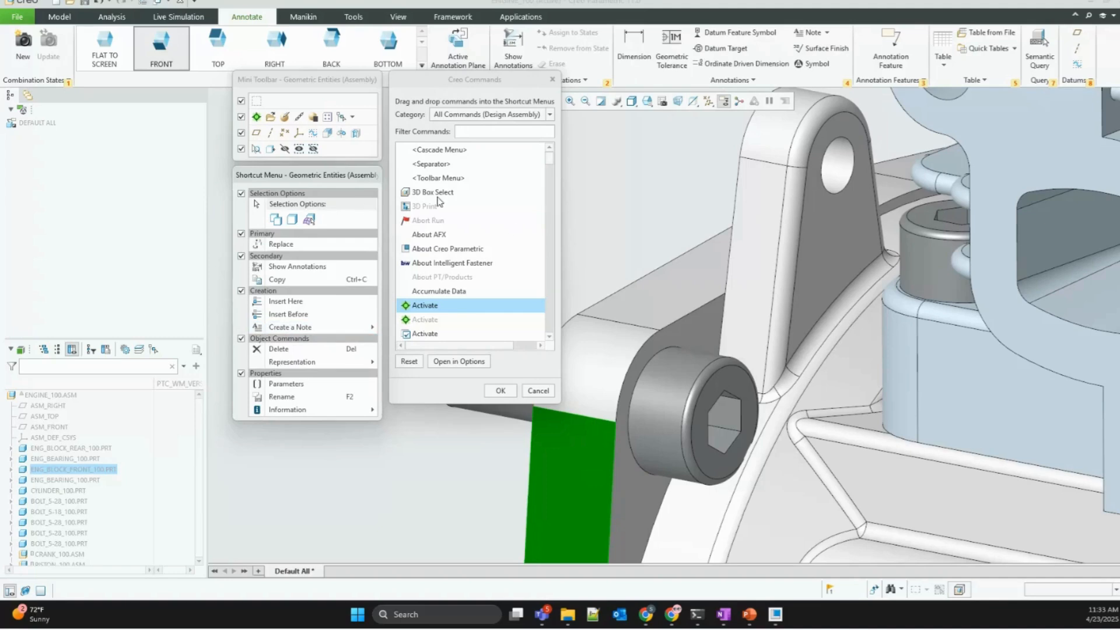
pyautogui.click(543, 391)
pyautogui.click(295, 361)
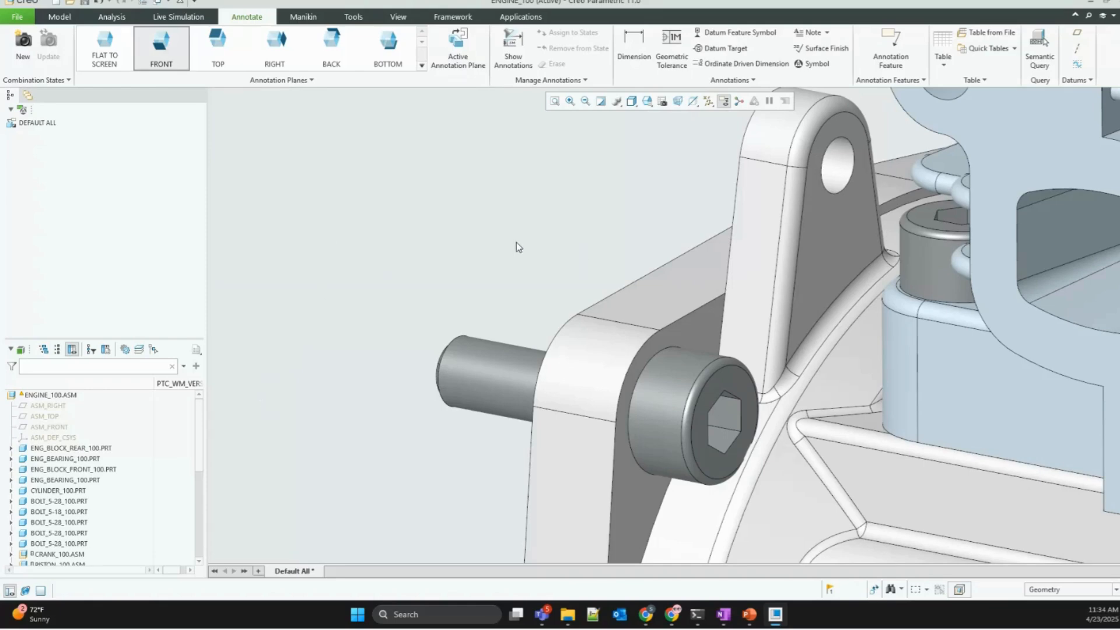
# Step: Open ENG_BLOCK_FRONT_100.PRT from the engine assembly in its own window and show its bearing side with the alignment pins
pyautogui.click(670, 296)
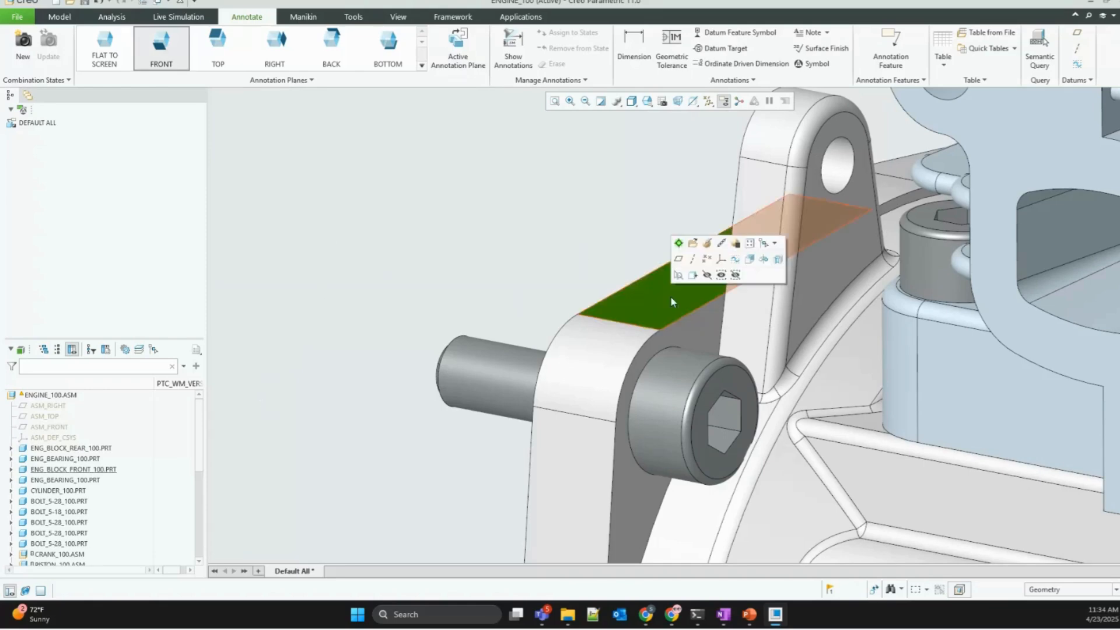
pyautogui.click(693, 243)
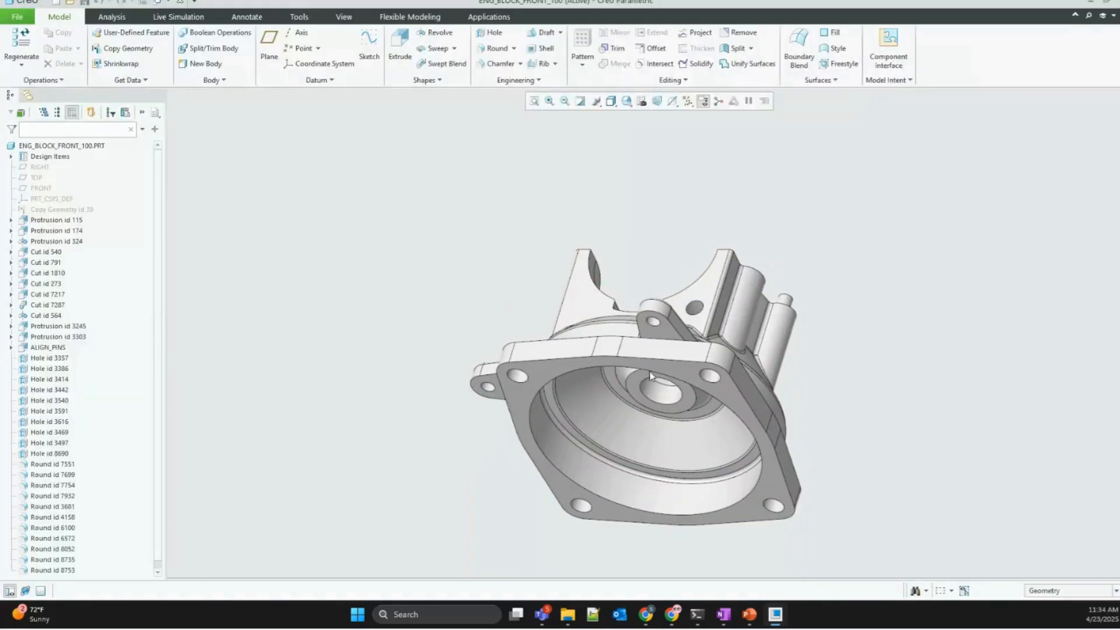
pyautogui.moveTo(650, 375)
pyautogui.mouseDown(button='middle')
pyautogui.moveTo(500, 379)
pyautogui.moveTo(492, 405)
pyautogui.mouseUp(button='middle')
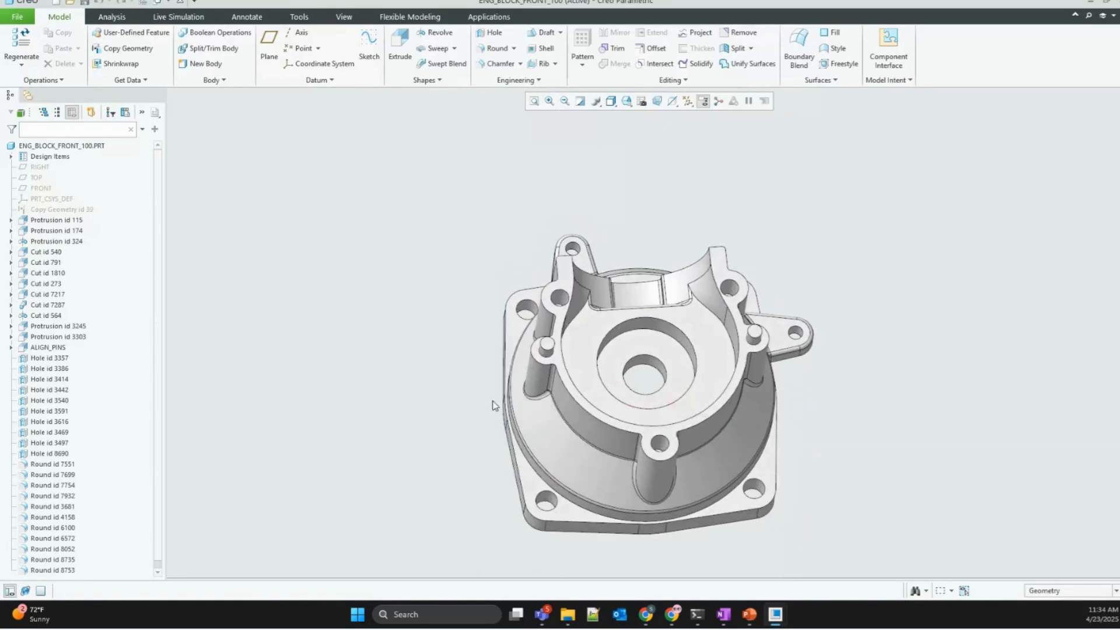
pyautogui.scroll(3, 572, 324)
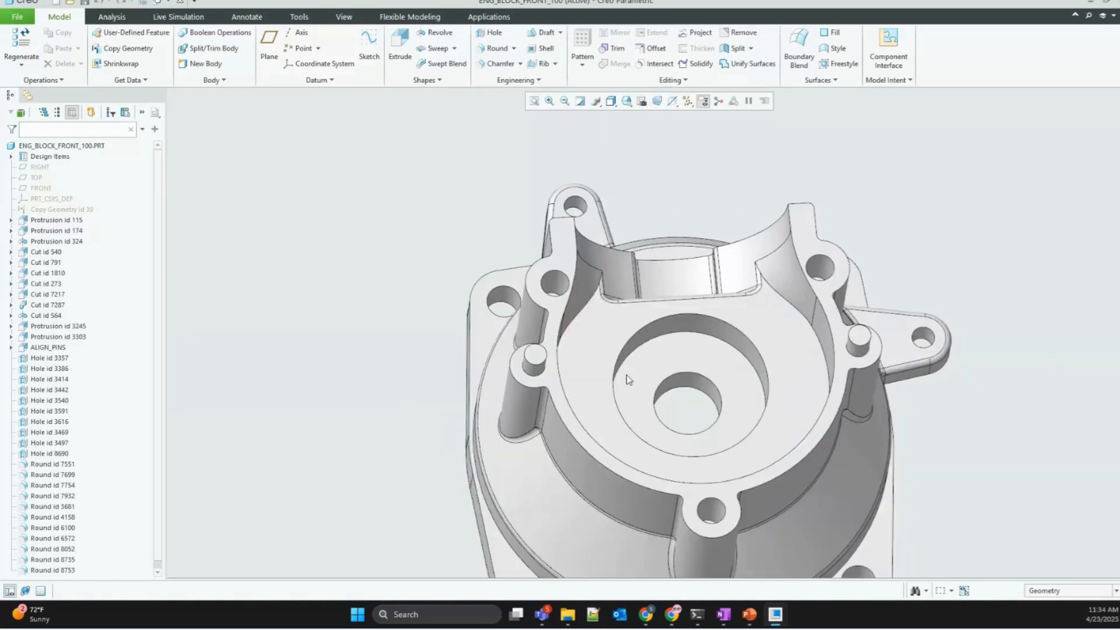
pyautogui.moveTo(857, 452); pyautogui.dragTo(875, 444, button='middle')
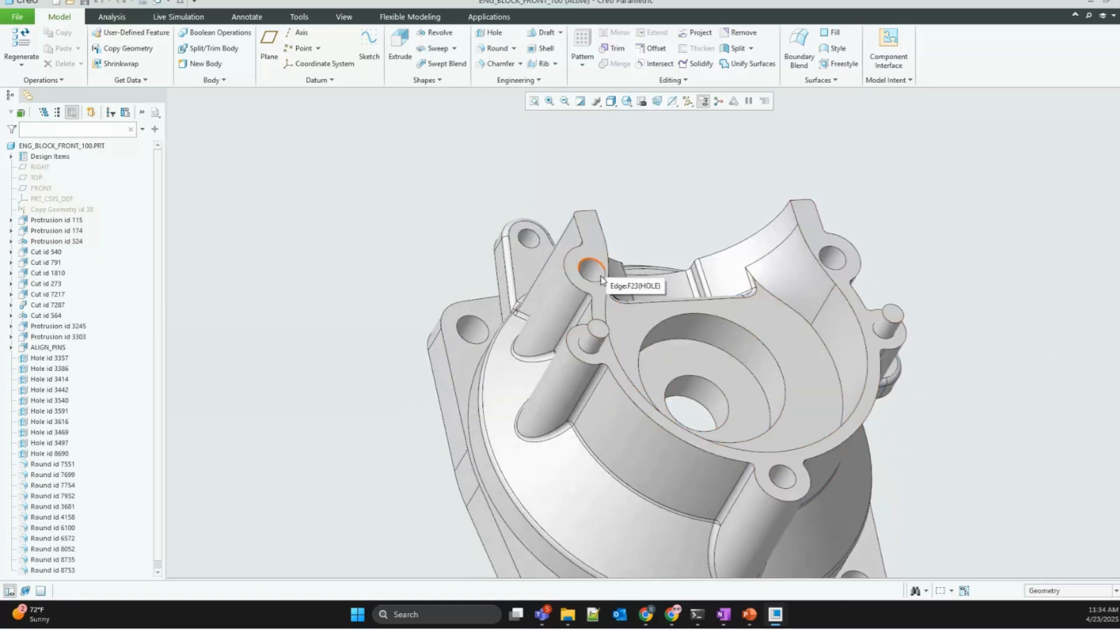
# Step: Select the alignment pins and bolt holes around the block's rim in turn to identify their features in the model tree
pyautogui.click(589, 341)
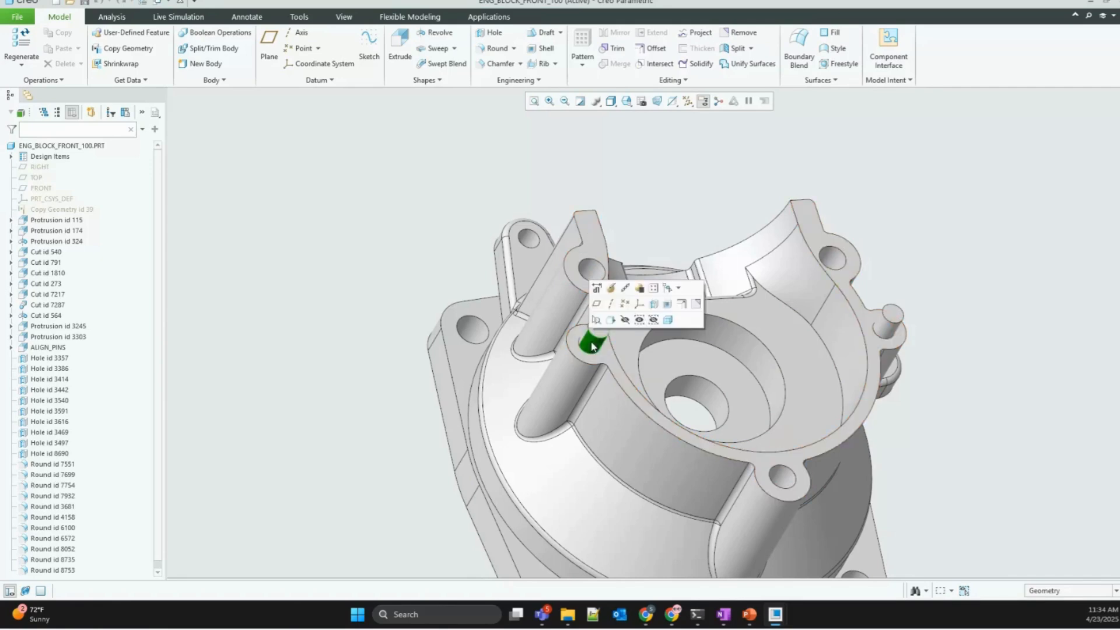
pyautogui.click(897, 327)
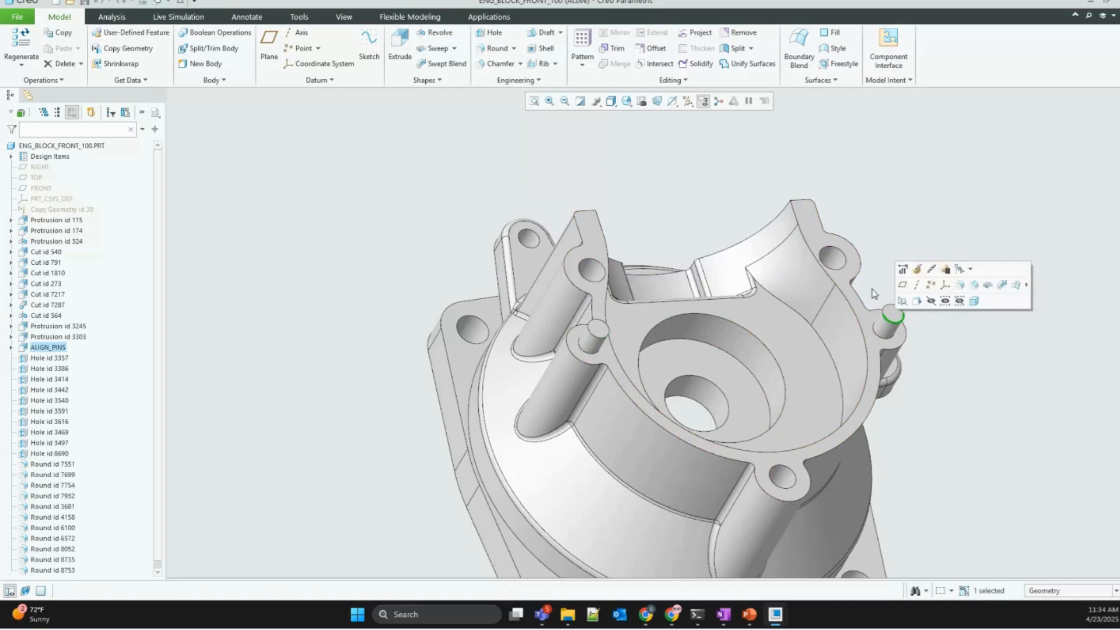
pyautogui.click(831, 258)
pyautogui.click(782, 477)
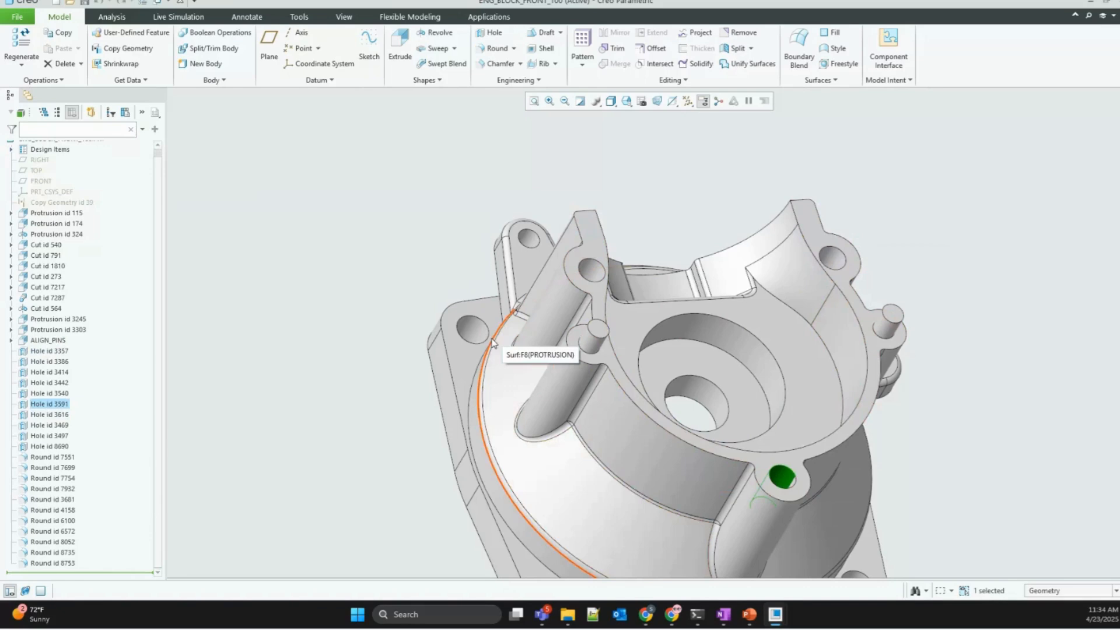
# Step: Switch to Flexible Modeling and select all surfaces forming the cut of the bolt hole above the nearer alignment pin
pyautogui.click(409, 16)
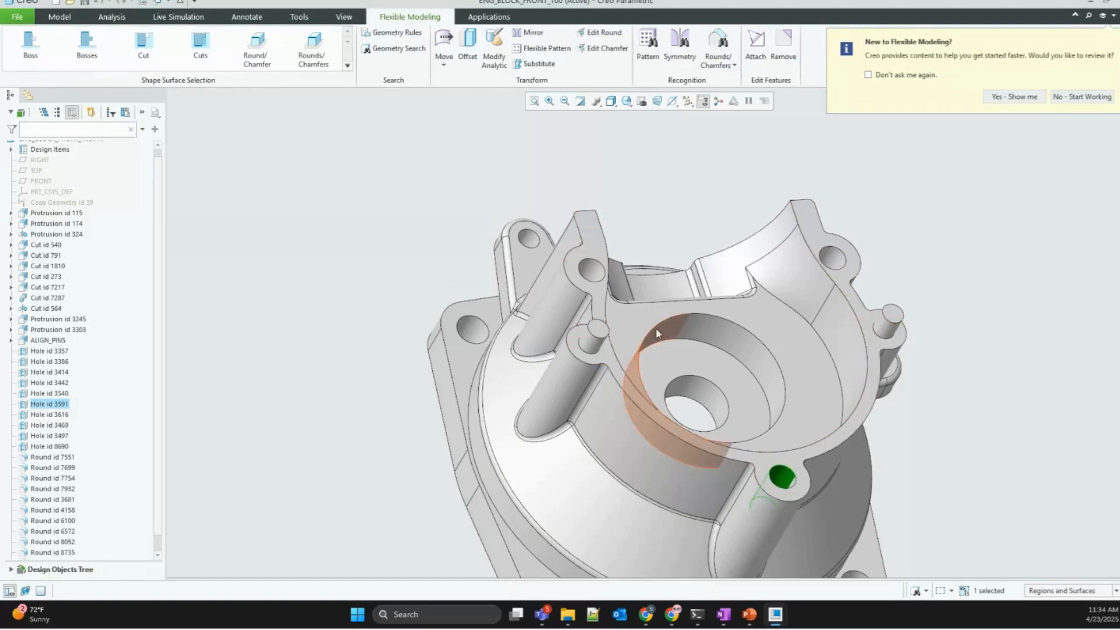
pyautogui.click(591, 273)
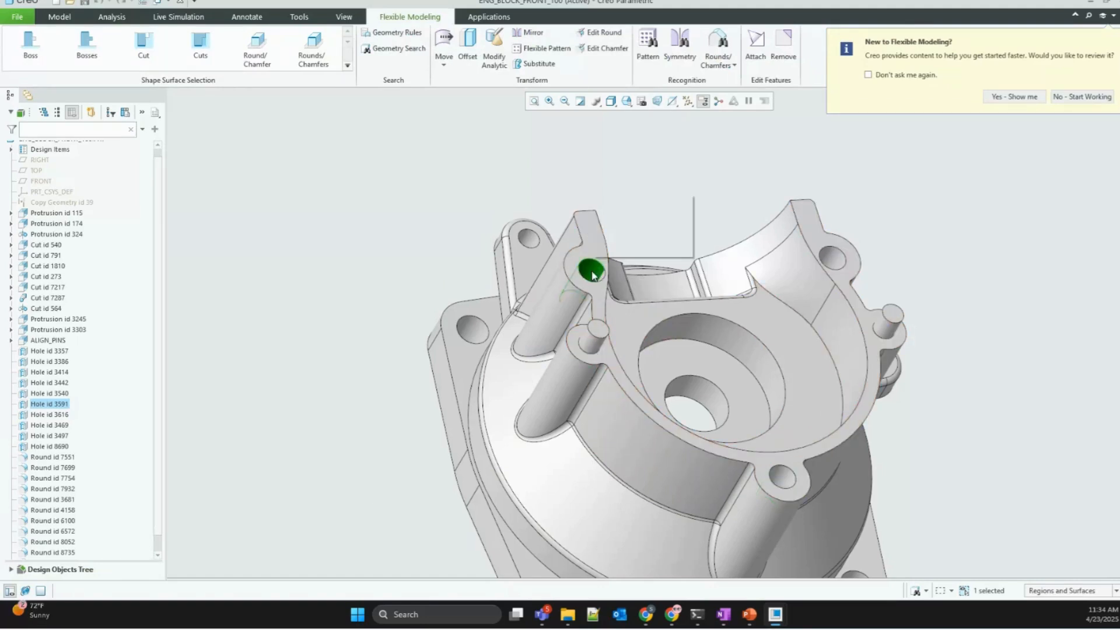
pyautogui.moveTo(589, 271); pyautogui.dragTo(586, 292, button='middle')
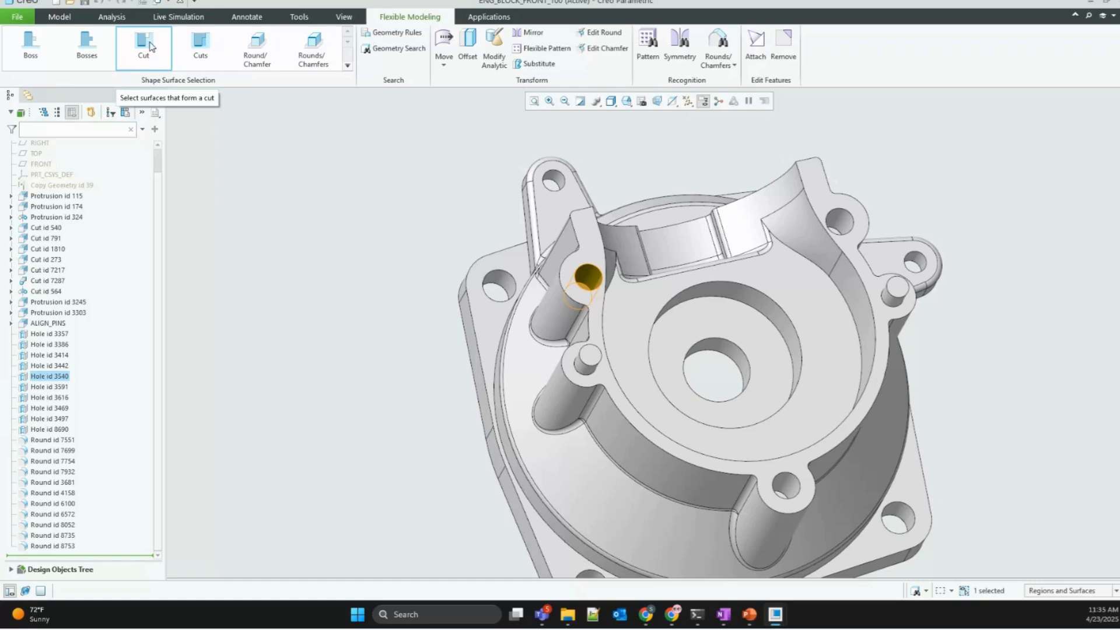
pyautogui.click(151, 46)
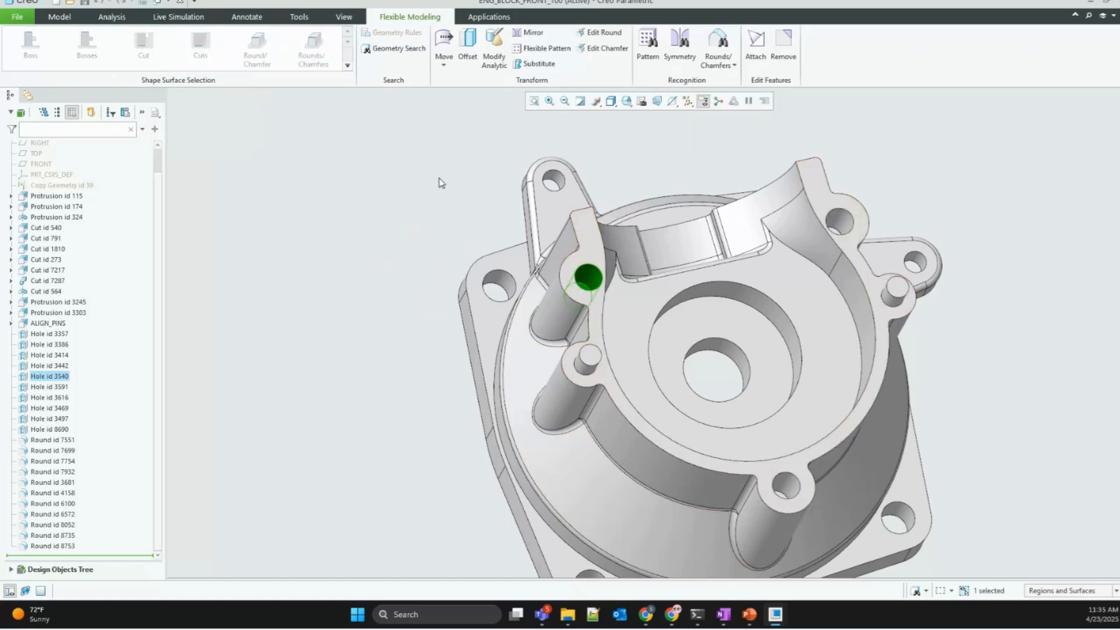
# Step: Remove the selected cut surfaces to close the bolt hole above the nearer alignment pin
pyautogui.click(783, 46)
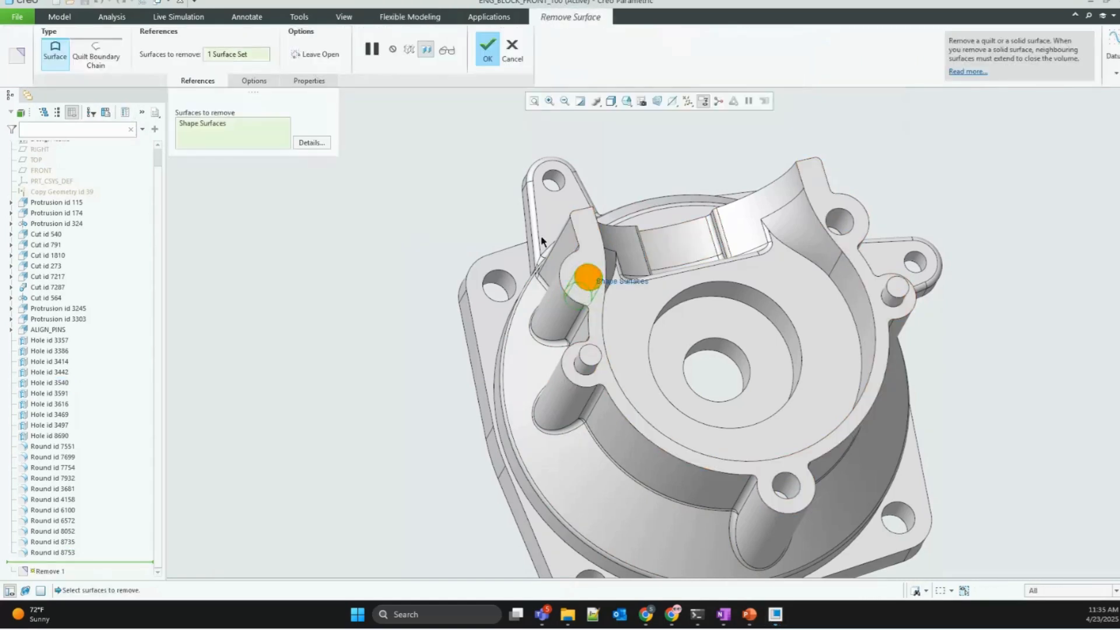
pyautogui.click(486, 49)
pyautogui.click(363, 367)
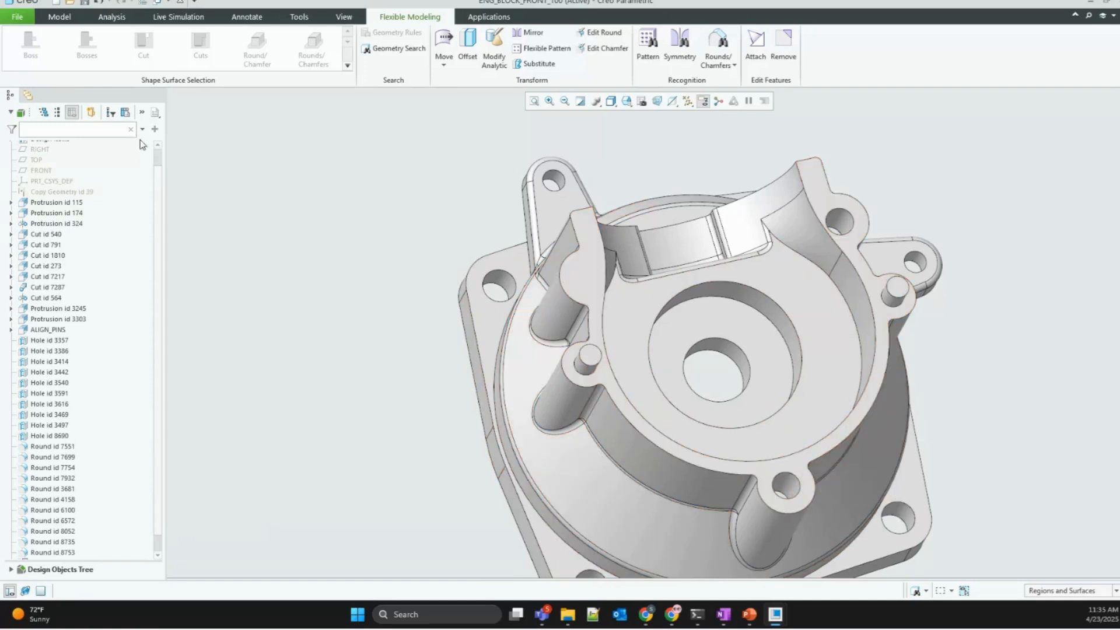
# Step: Look through the Environment, Entity Display and Selection pages of the program options for mapkey settings, leaving all options unchanged
pyautogui.click(18, 16)
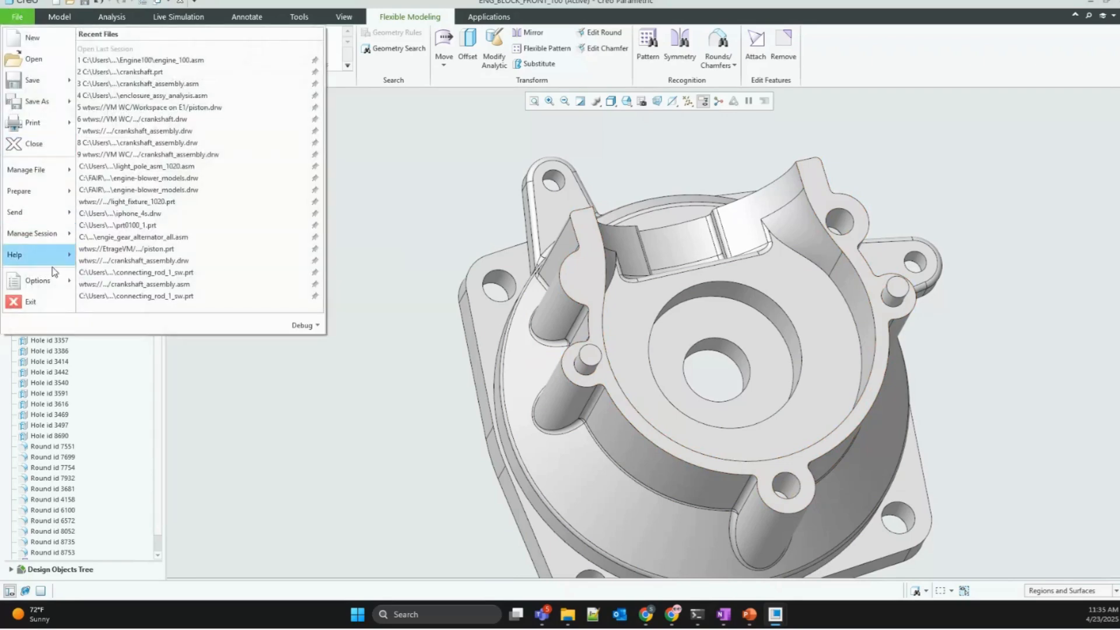
pyautogui.click(48, 284)
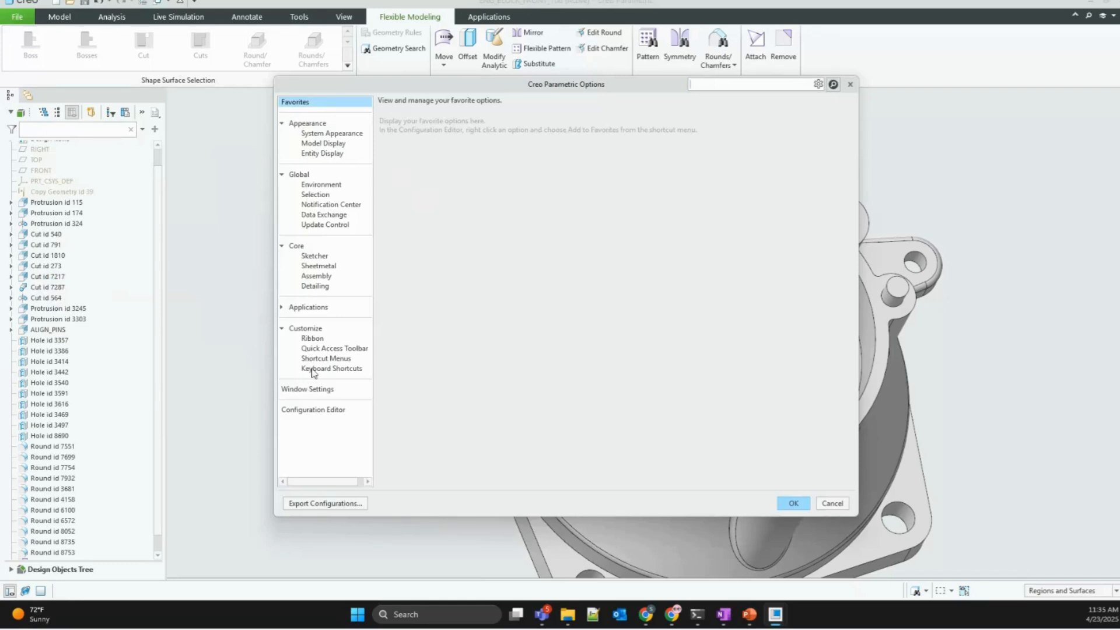
pyautogui.click(313, 186)
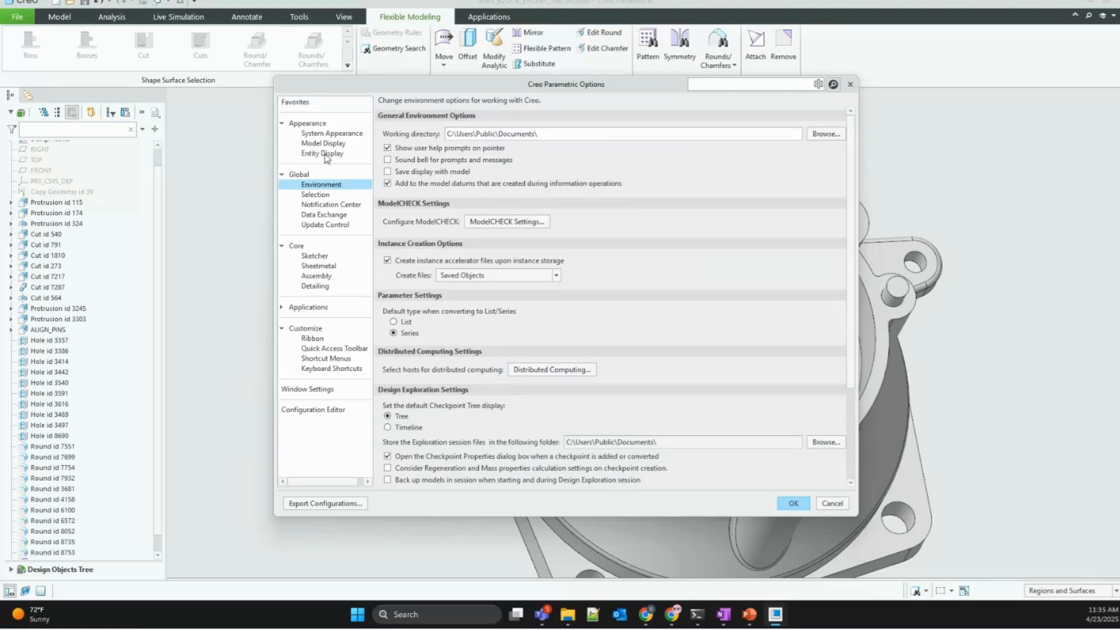
pyautogui.click(325, 154)
pyautogui.click(316, 184)
pyautogui.click(319, 196)
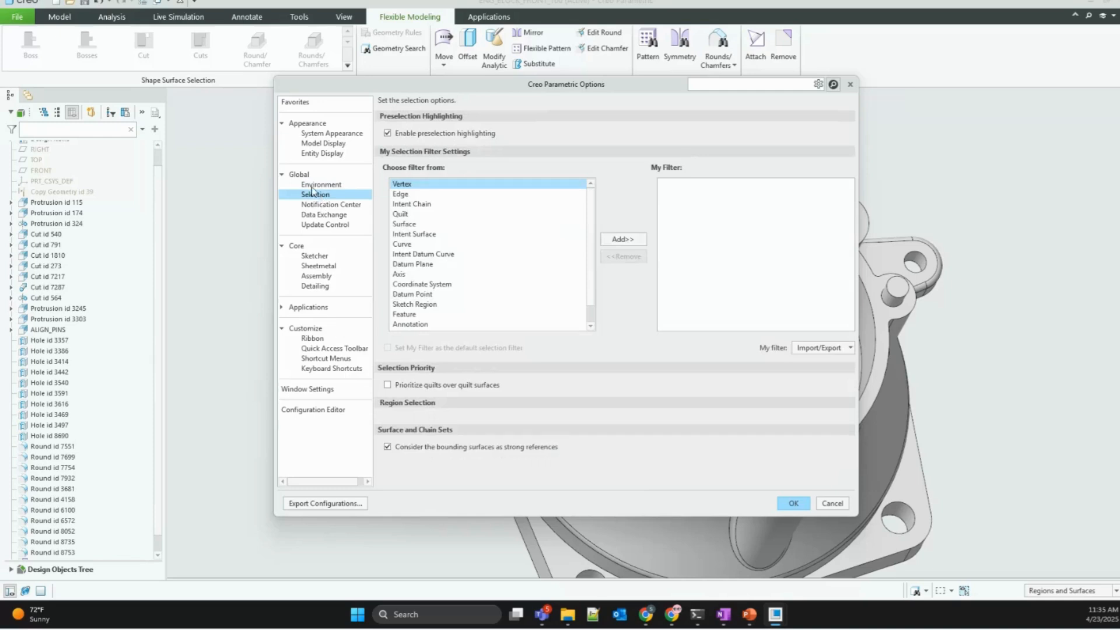
pyautogui.click(831, 504)
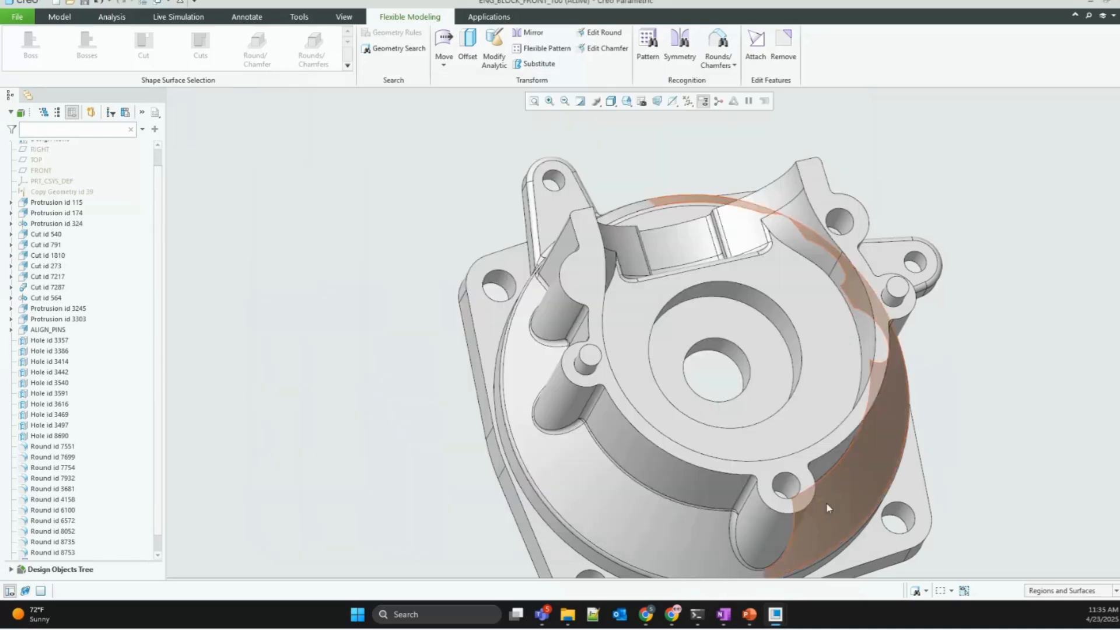
pyautogui.click(17, 17)
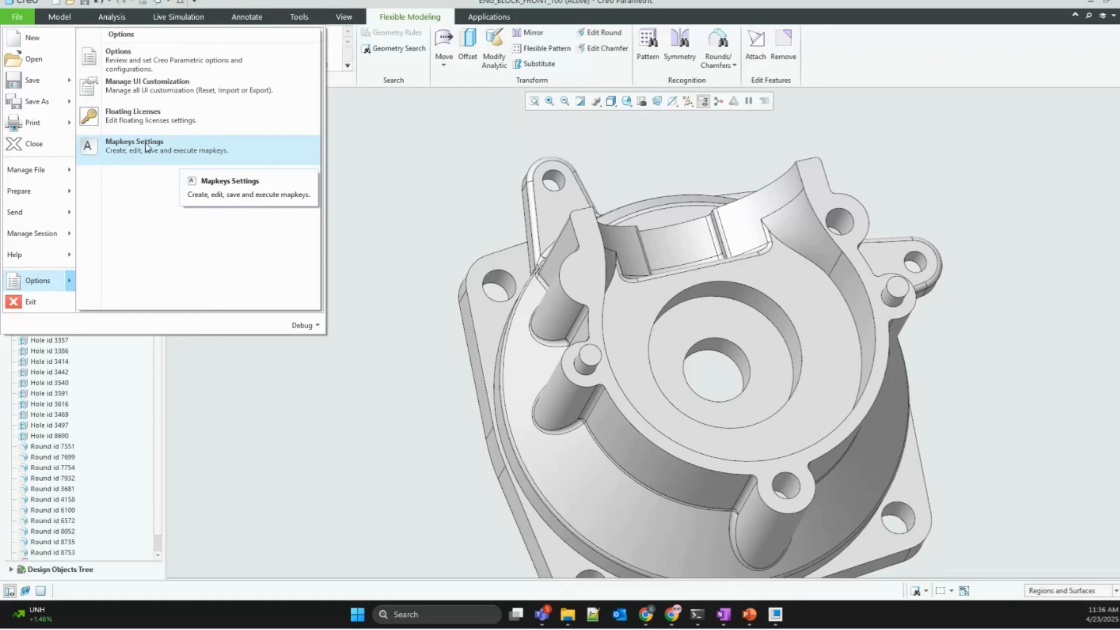
pyautogui.click(36, 281)
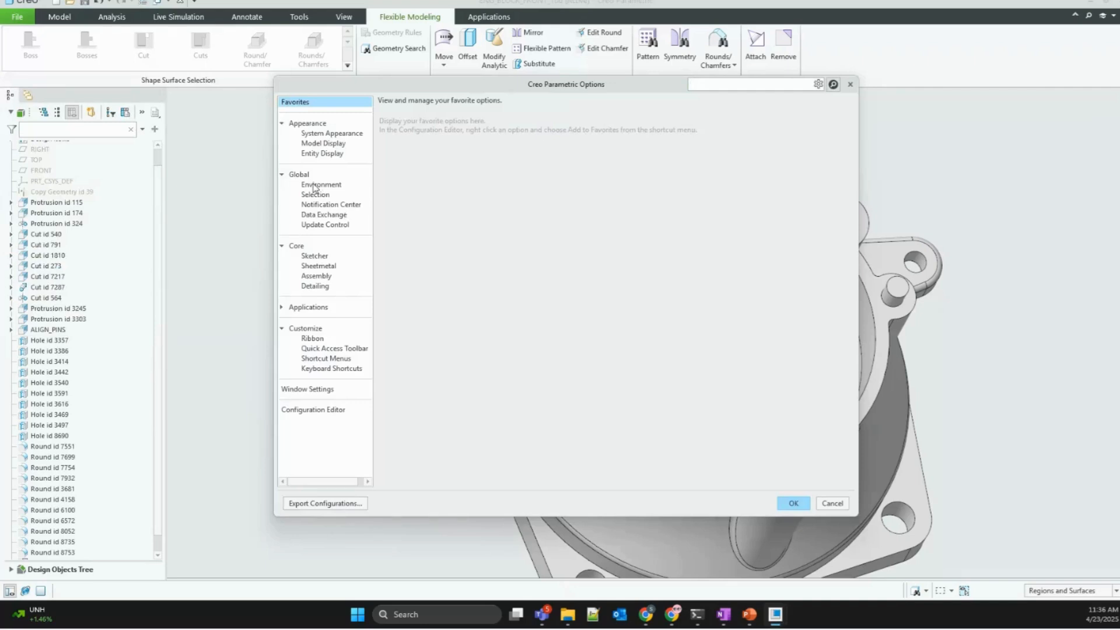
pyautogui.click(309, 182)
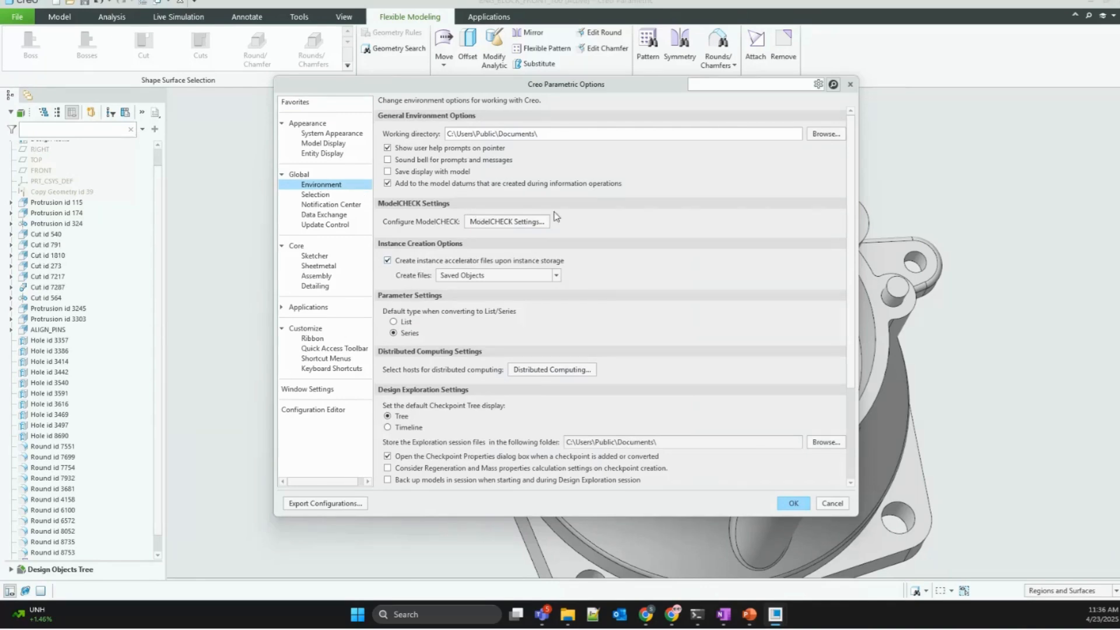
pyautogui.click(829, 506)
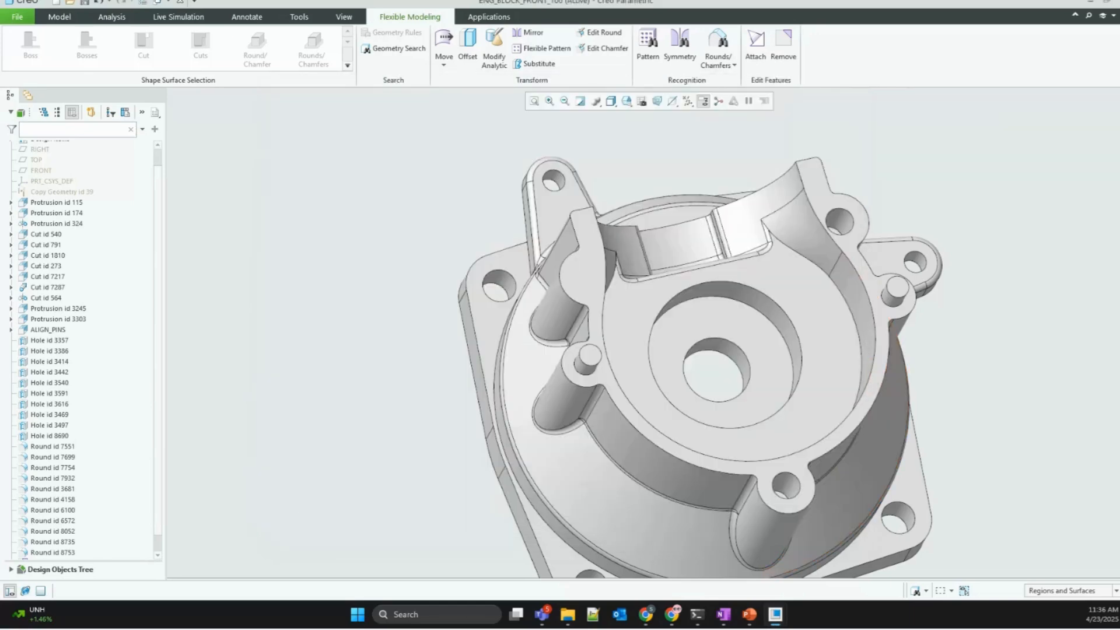
# Step: Open the mapkey settings and set up a new mapkey with the keyboard shortcut xq
pyautogui.click(17, 16)
pyautogui.moveTo(38, 280)
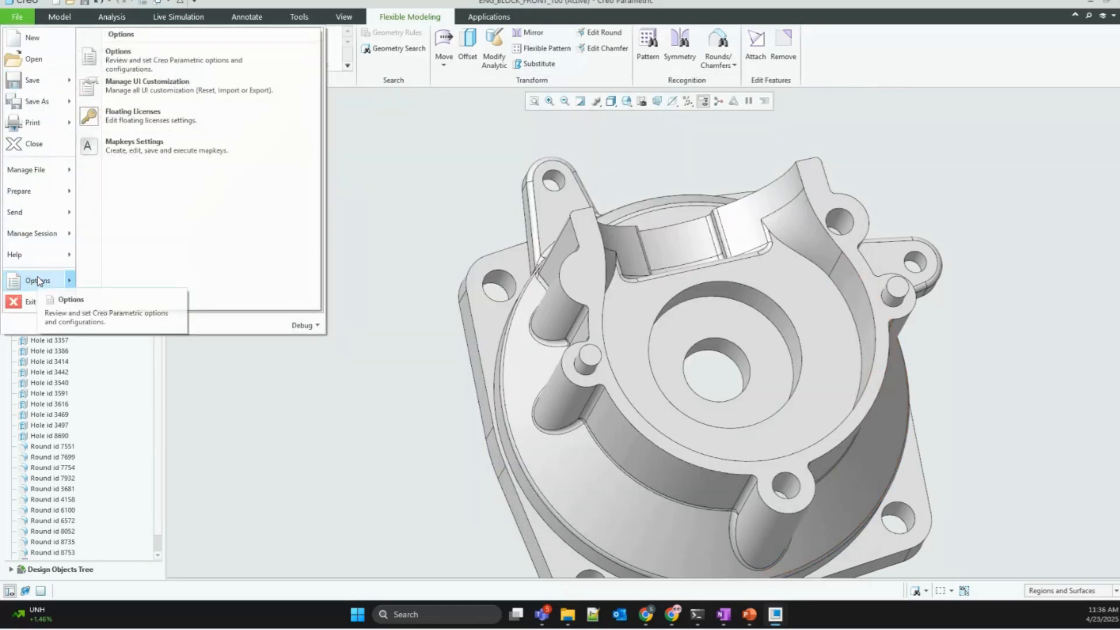
pyautogui.click(175, 151)
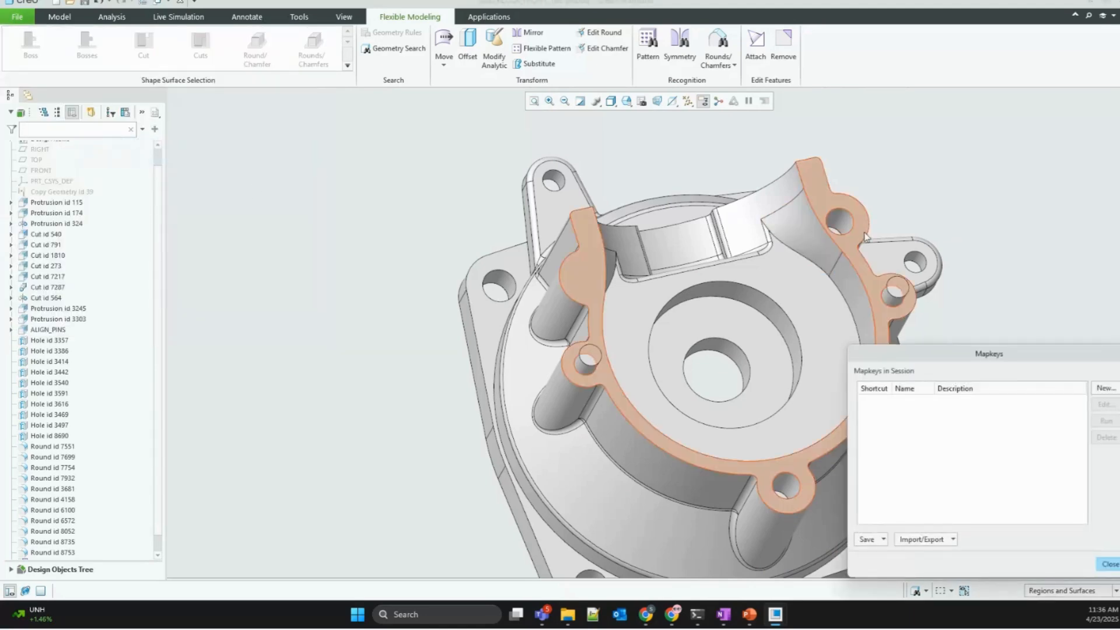
pyautogui.moveTo(1001, 360); pyautogui.dragTo(995, 101)
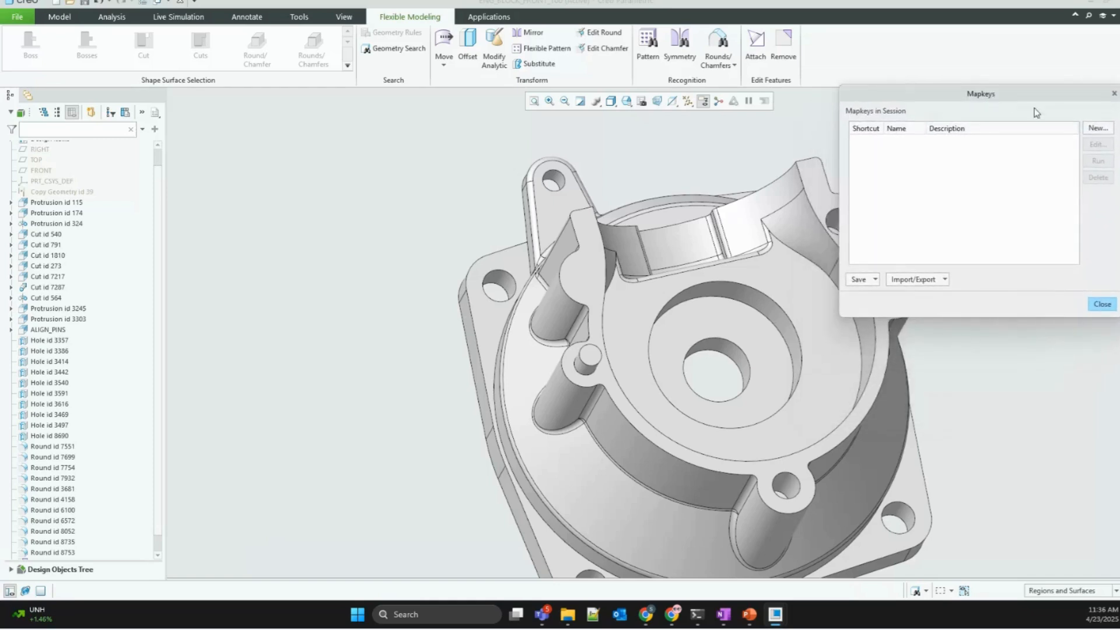
pyautogui.click(1098, 128)
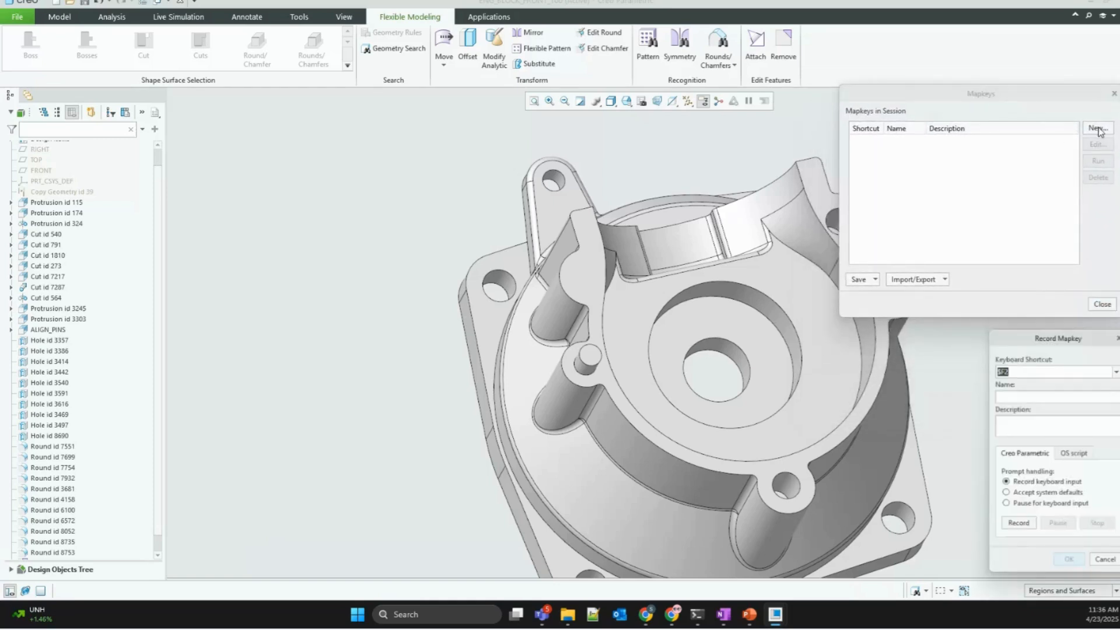
pyautogui.moveTo(1069, 342); pyautogui.dragTo(1020, 313)
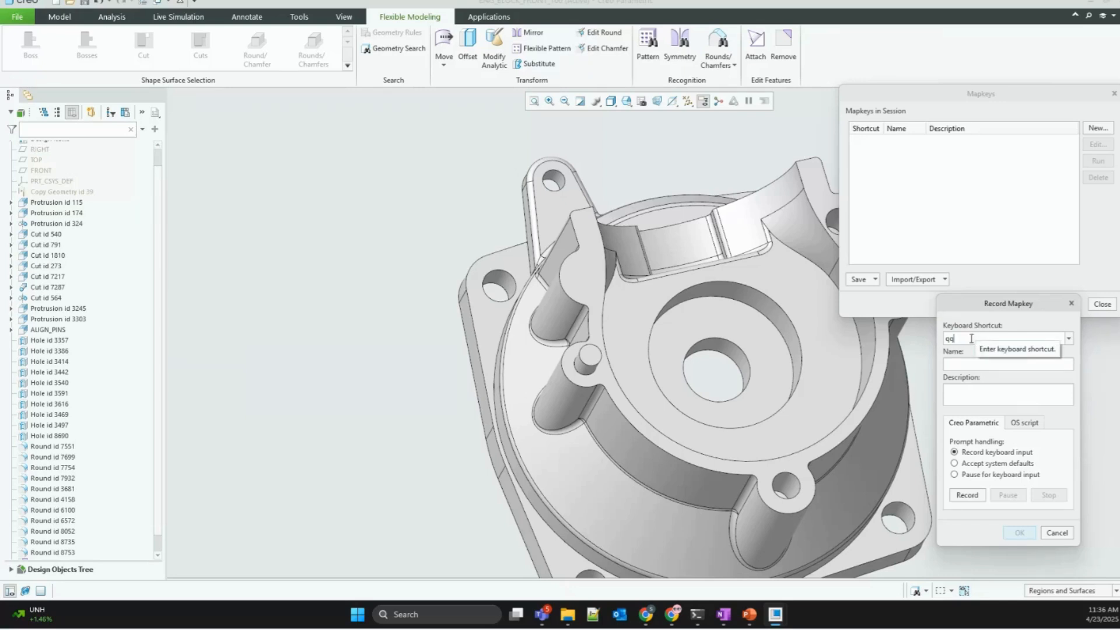
pyautogui.press('BackSpace')
pyautogui.press('BackSpace')
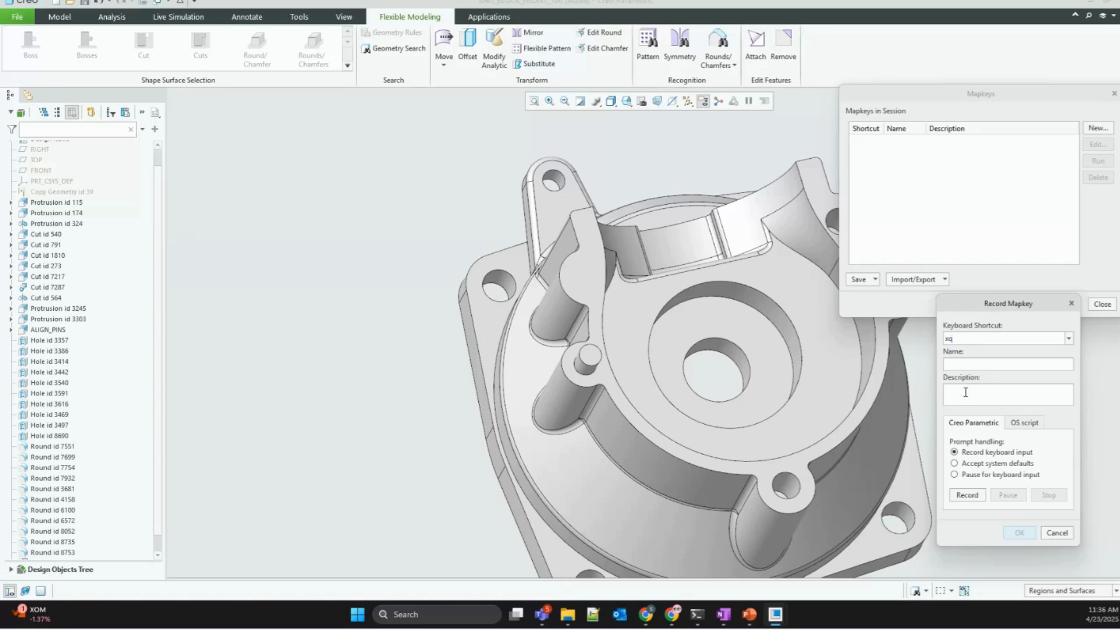
pyautogui.moveTo(955, 339); pyautogui.dragTo(943, 338)
pyautogui.click(966, 364)
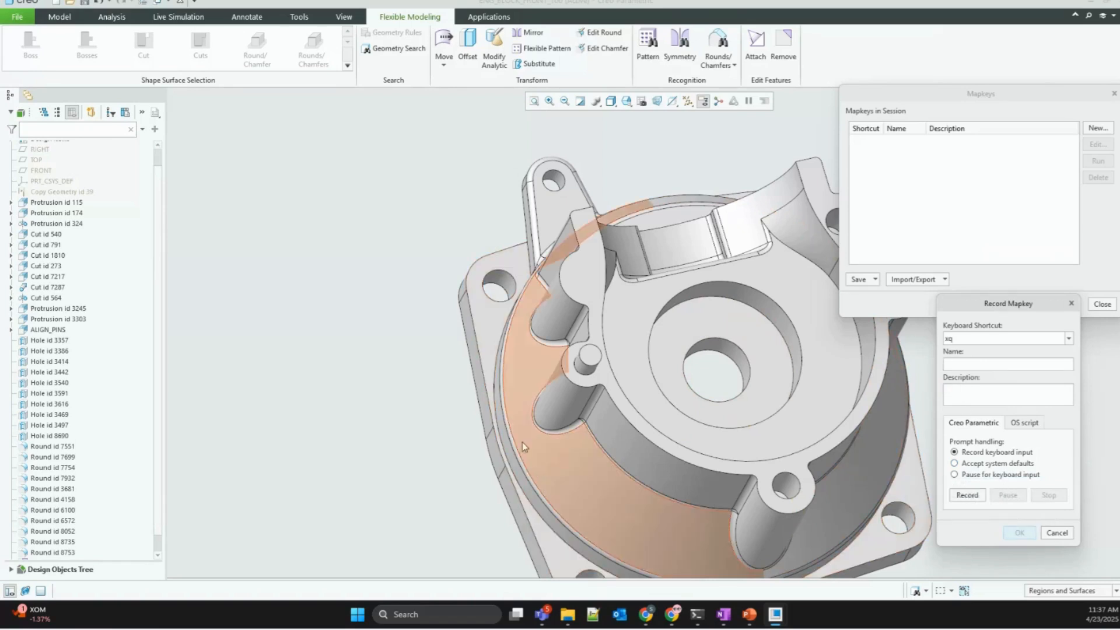
# Step: Select all surfaces forming the boss of the nearer alignment pin and return to the new mapkey's definition
pyautogui.click(582, 373)
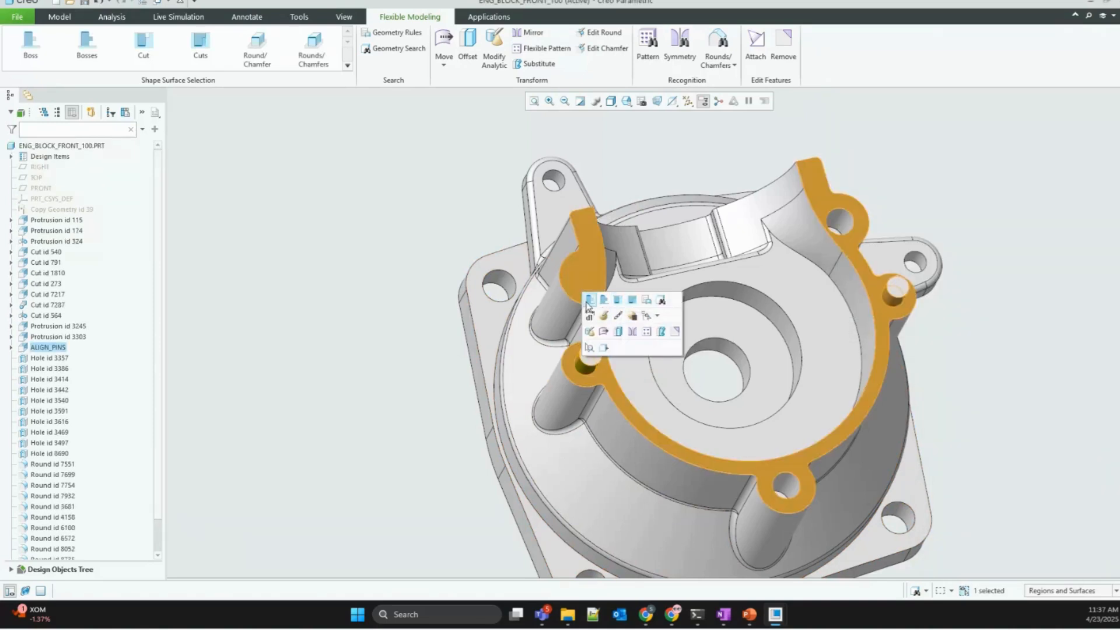
pyautogui.click(603, 299)
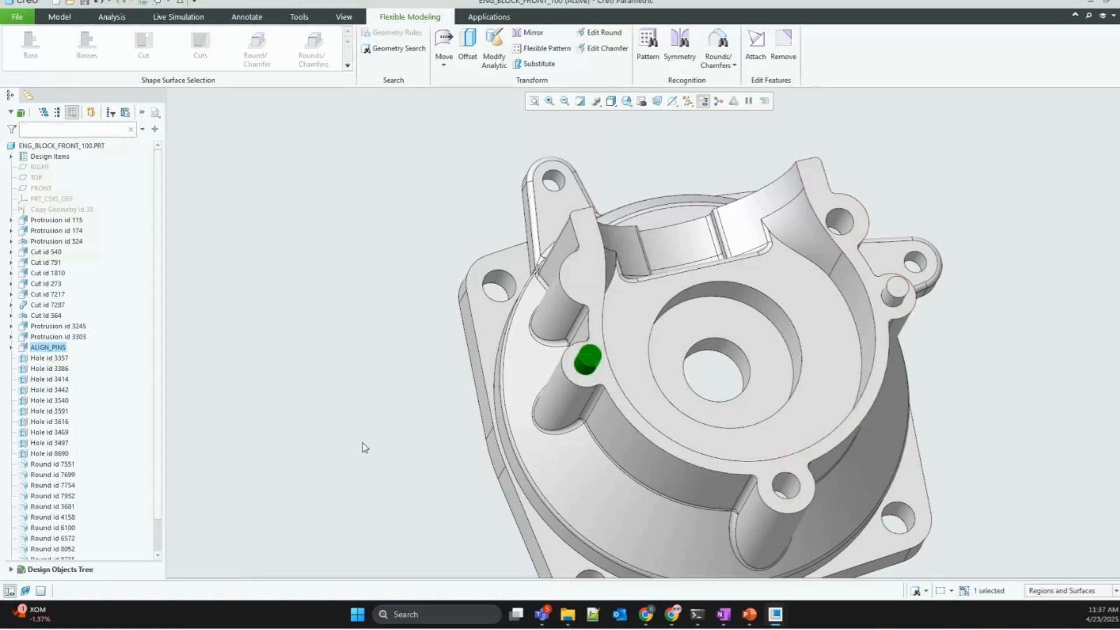
pyautogui.press('super')
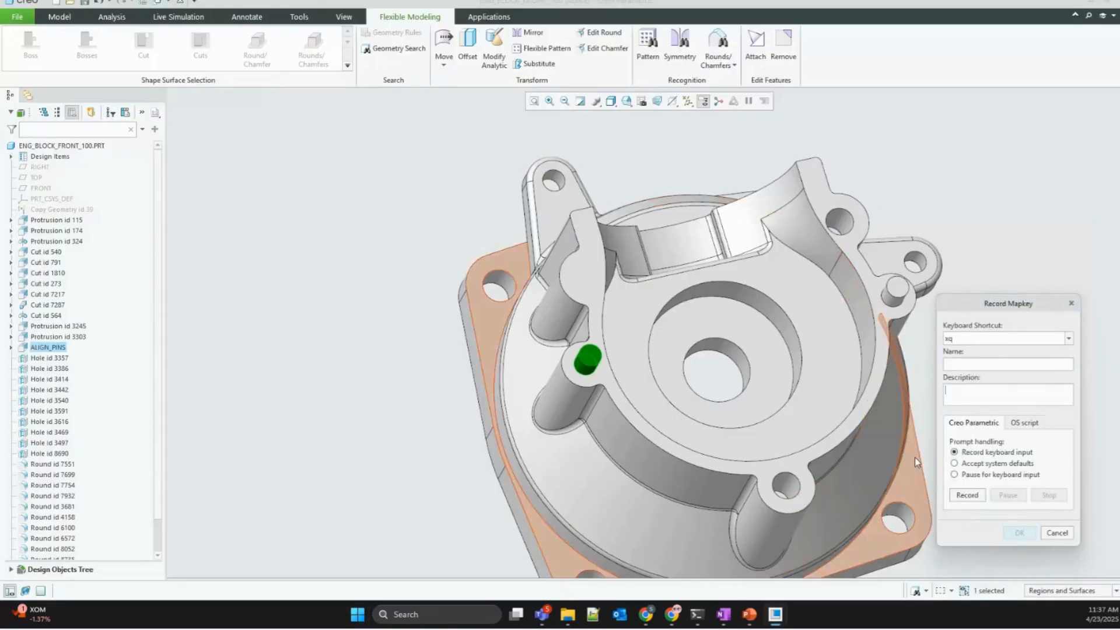
# Step: Record the mapkey while removing the selected alignment pin surfaces with Remove, and stop the recording
pyautogui.click(957, 496)
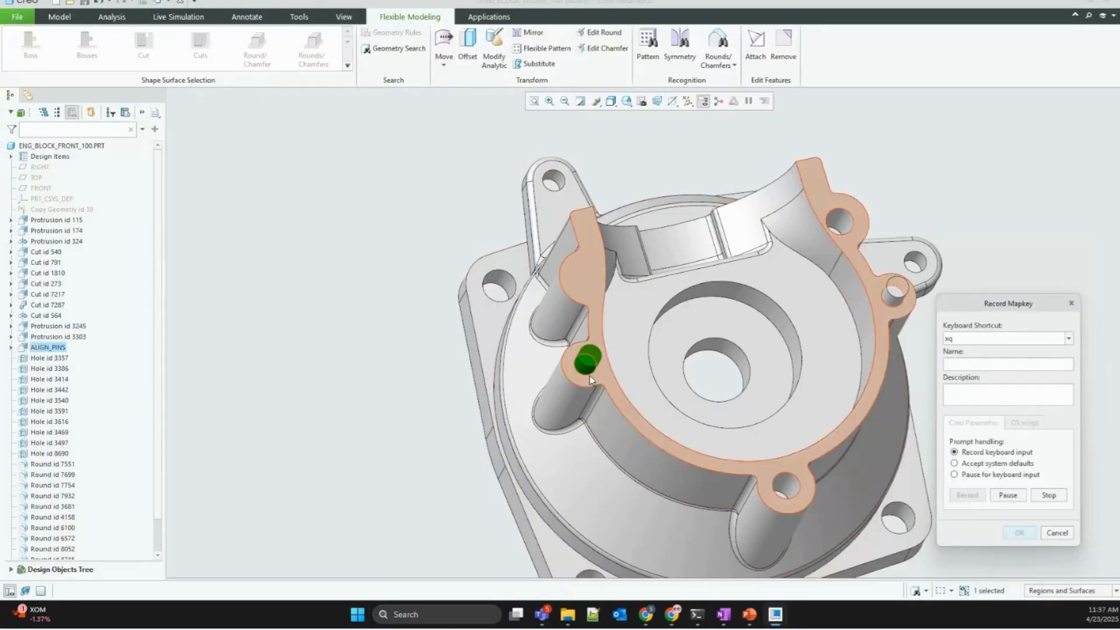
pyautogui.click(784, 47)
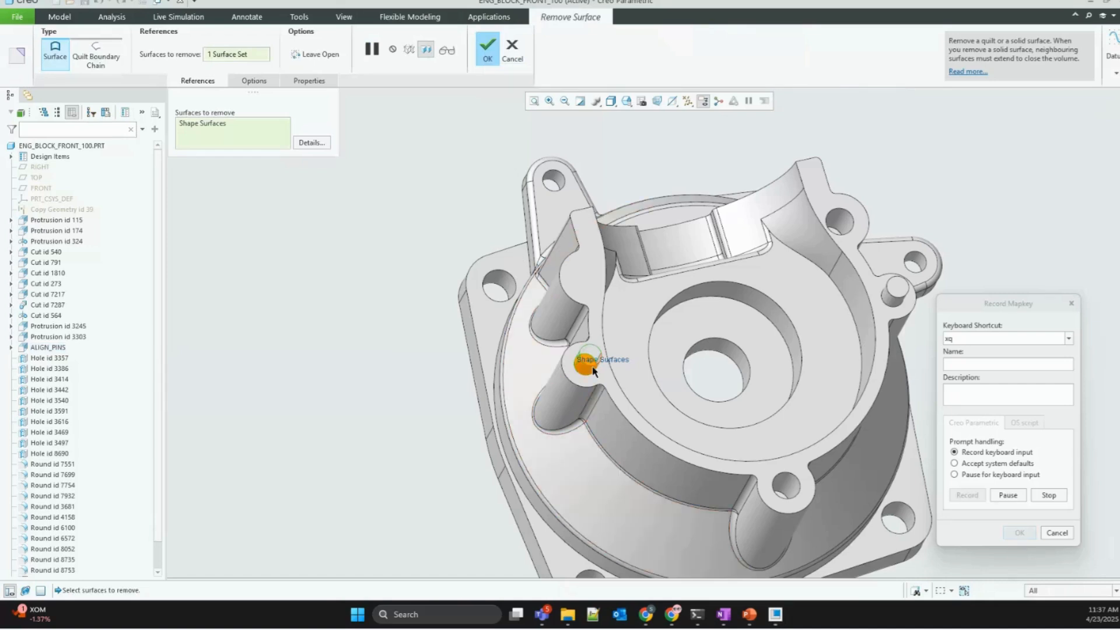
pyautogui.scroll(5, 583, 362)
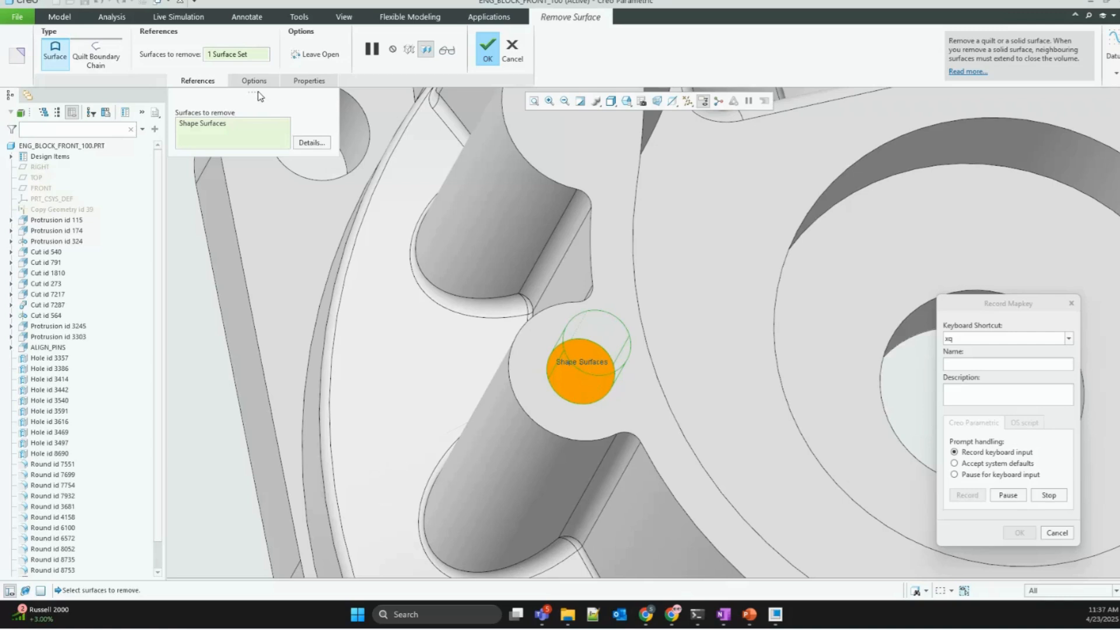
pyautogui.click(484, 52)
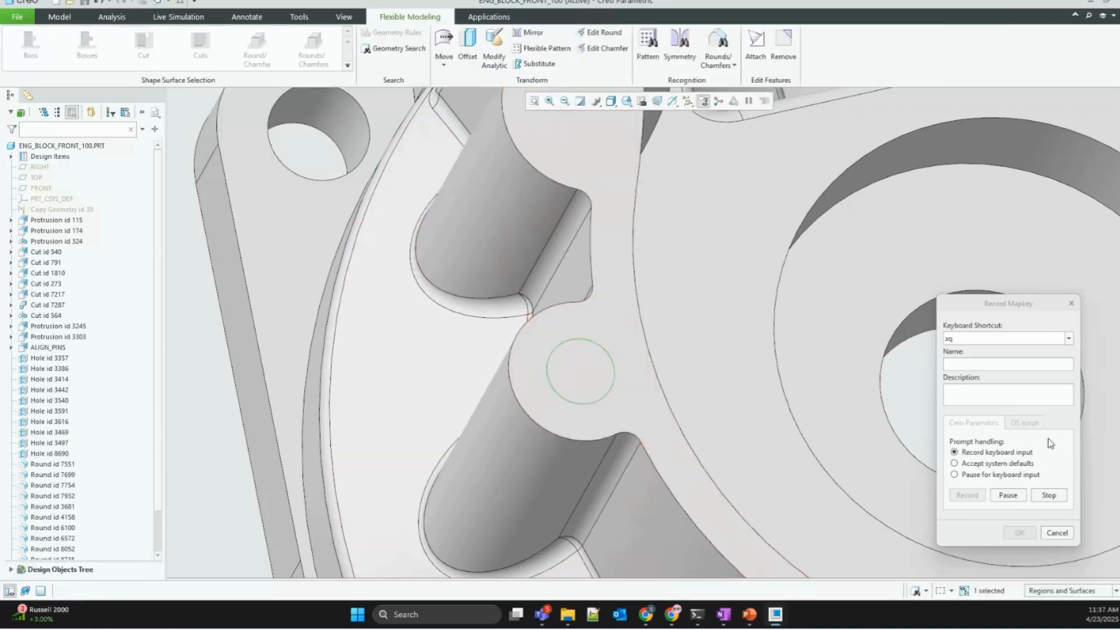
pyautogui.click(1048, 495)
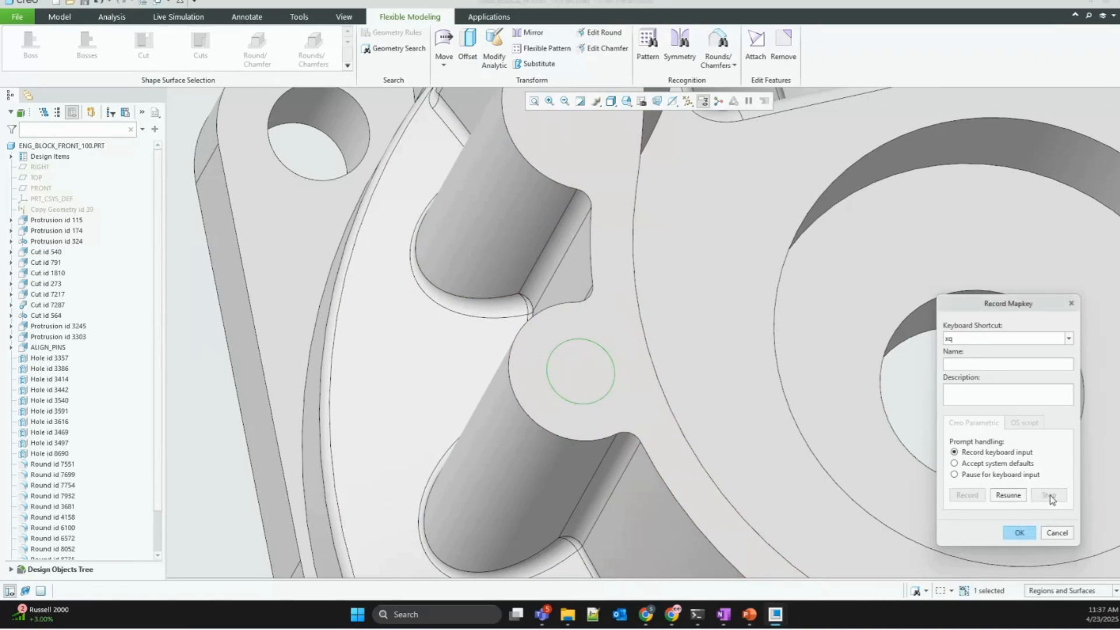
# Step: Decline reassigning the X shortcut, store the mapkey under the shortcut qq instead, and close the mapkey settings without saving to file
pyautogui.click(1024, 534)
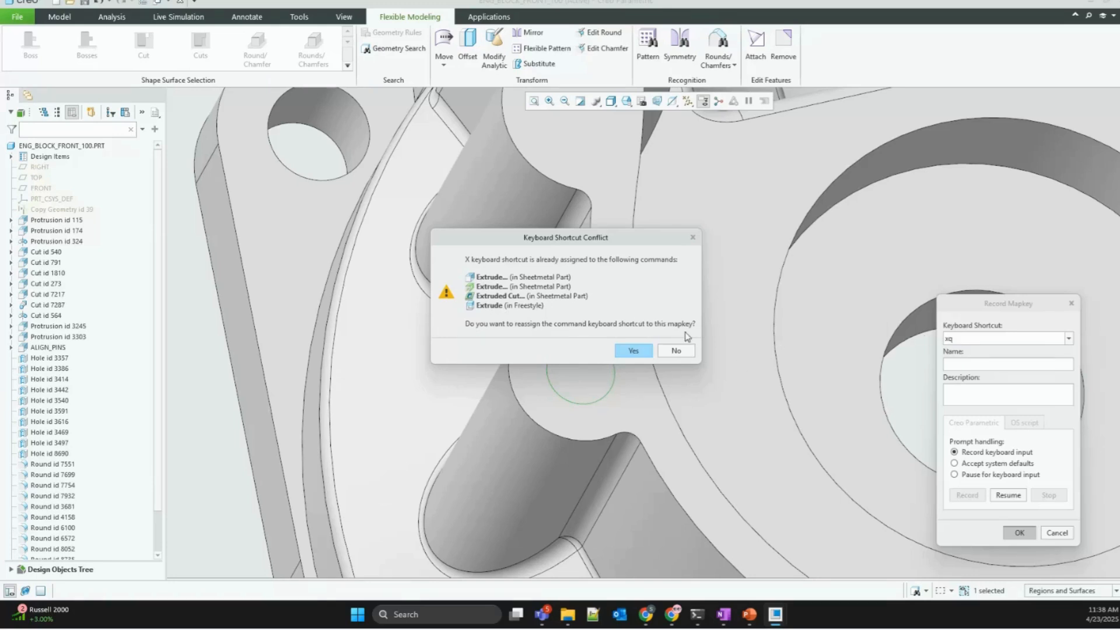
pyautogui.click(674, 349)
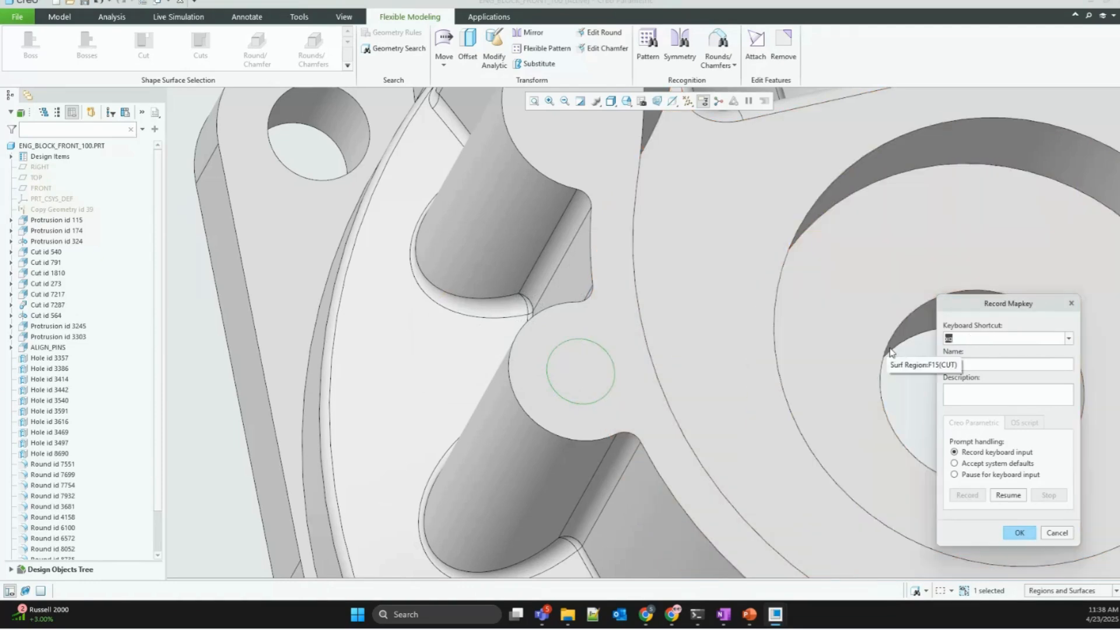
pyautogui.write('qq')
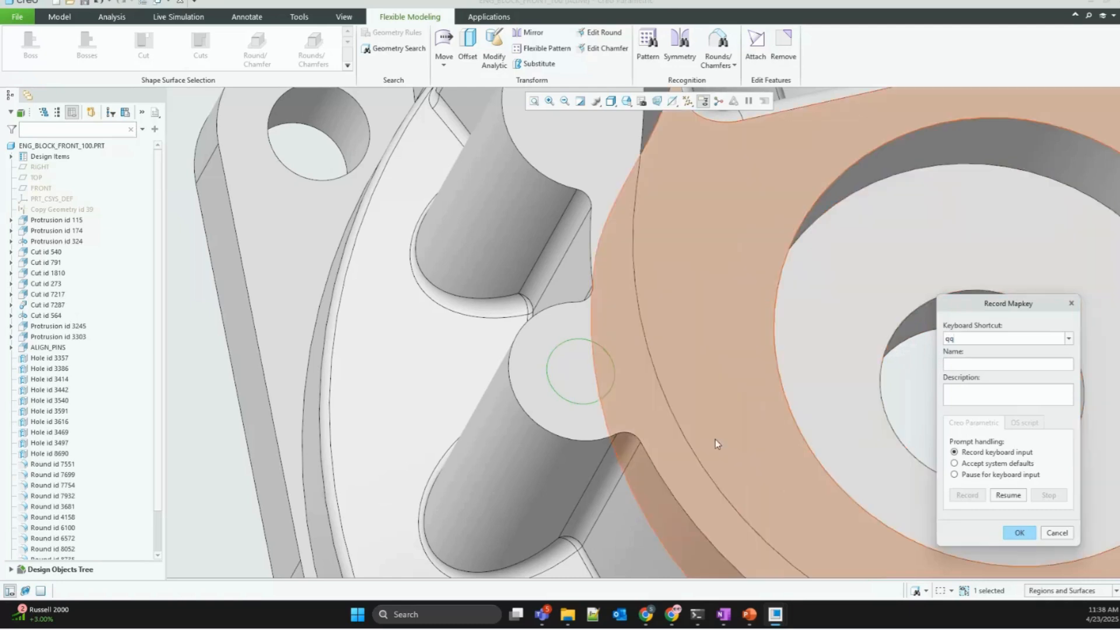
pyautogui.click(1019, 533)
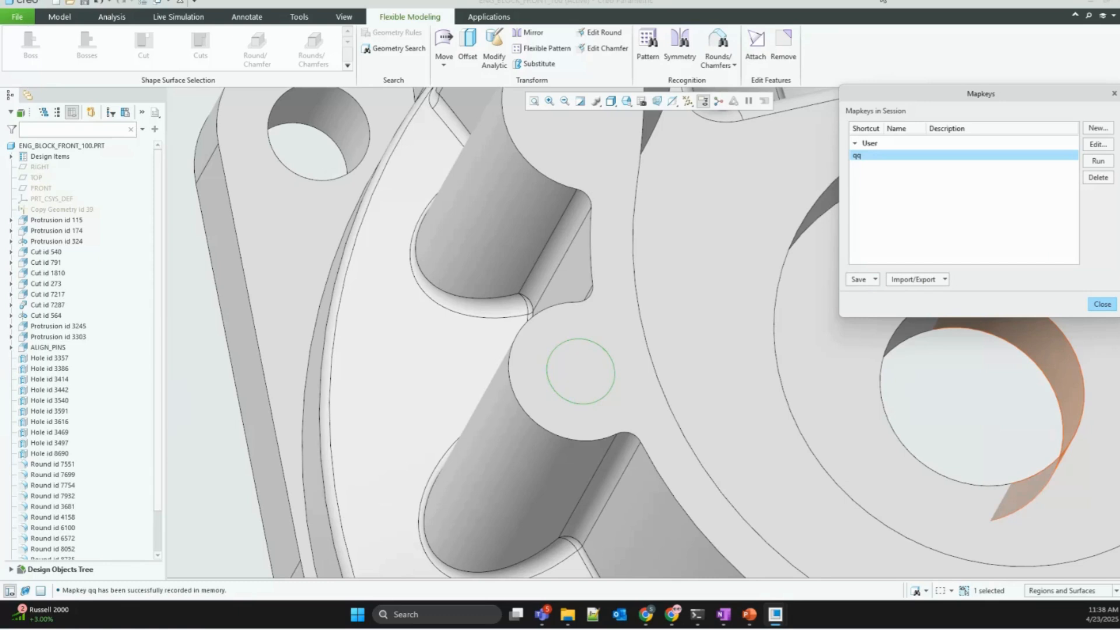
pyautogui.click(1101, 305)
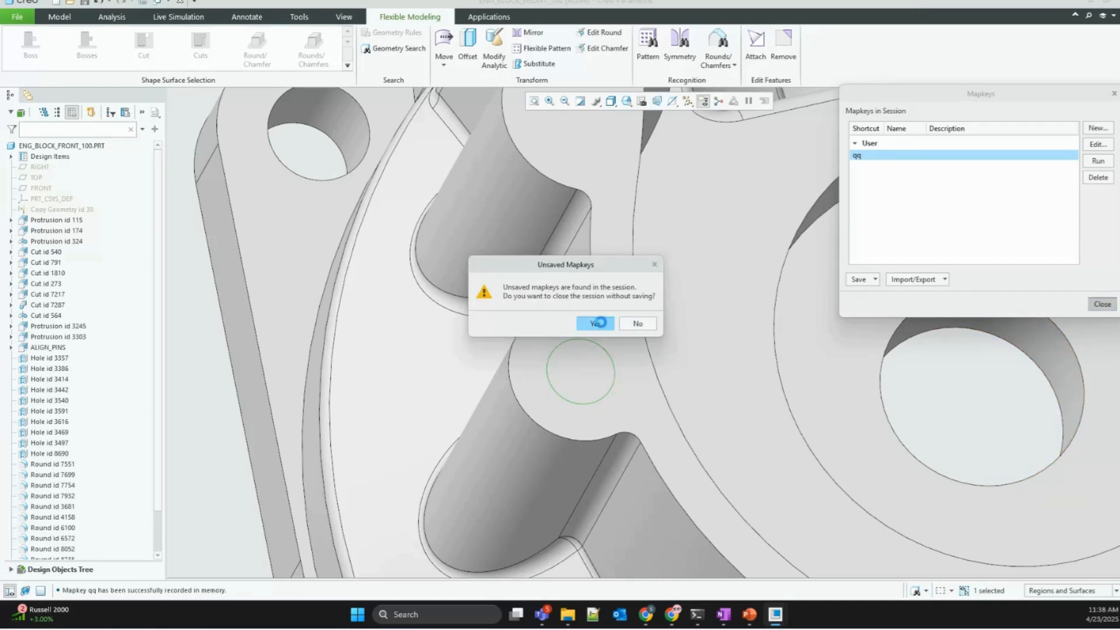
pyautogui.click(638, 323)
# Step: Select all cut surfaces of the bolt hole at the rim's lower end and remove them with the mapkey qq
pyautogui.scroll(4, 358, 247)
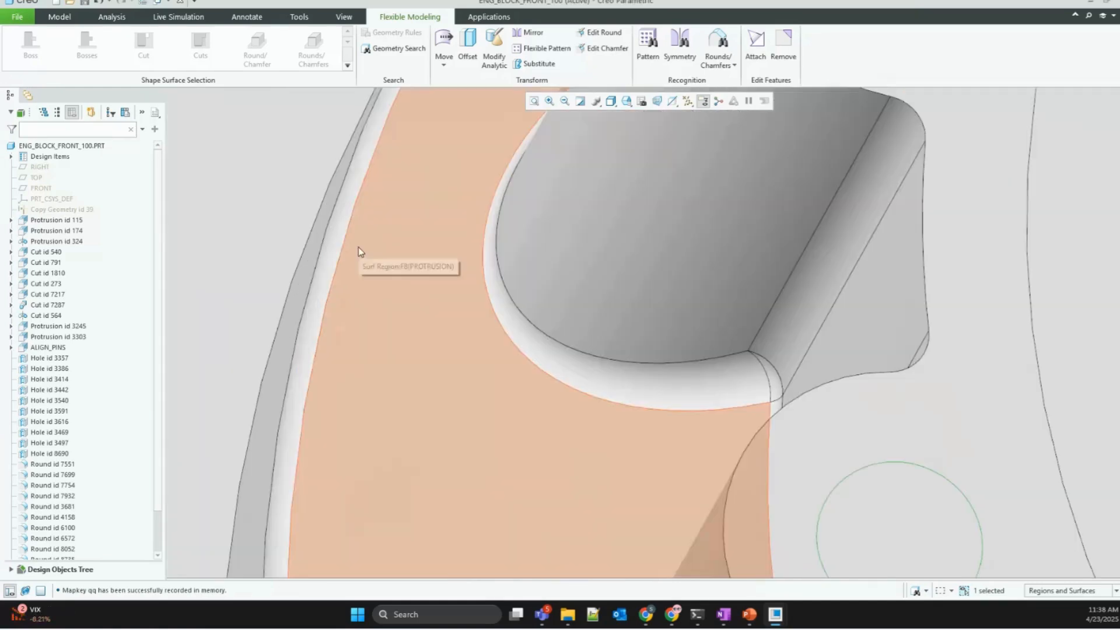
pyautogui.scroll(-5, 356, 237)
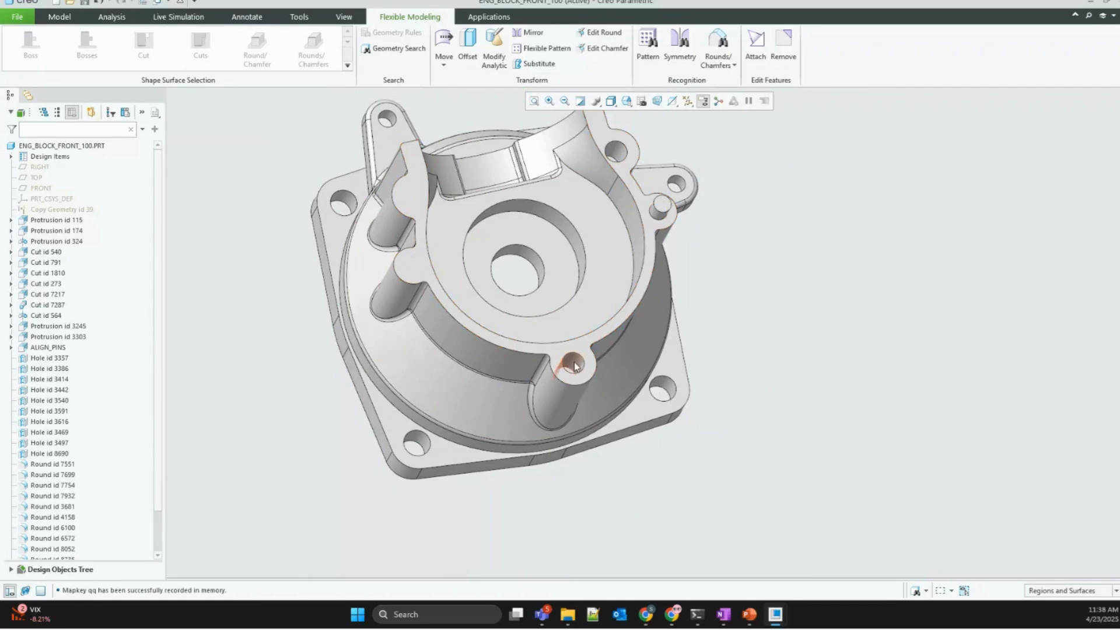
pyautogui.click(576, 364)
pyautogui.click(610, 292)
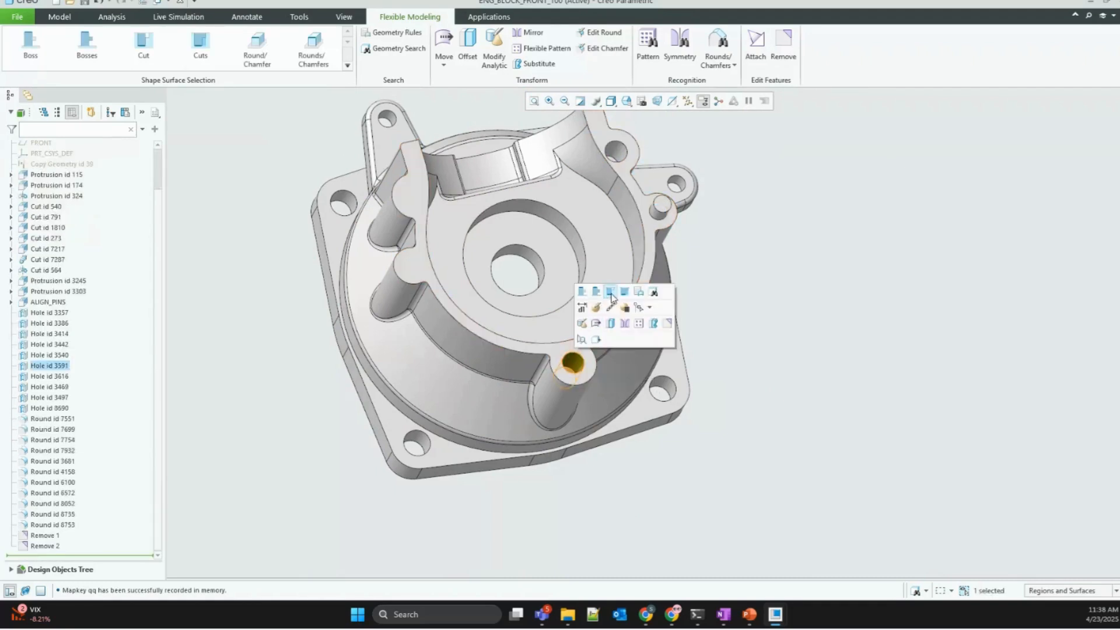
pyautogui.press('q')
pyautogui.press('q')
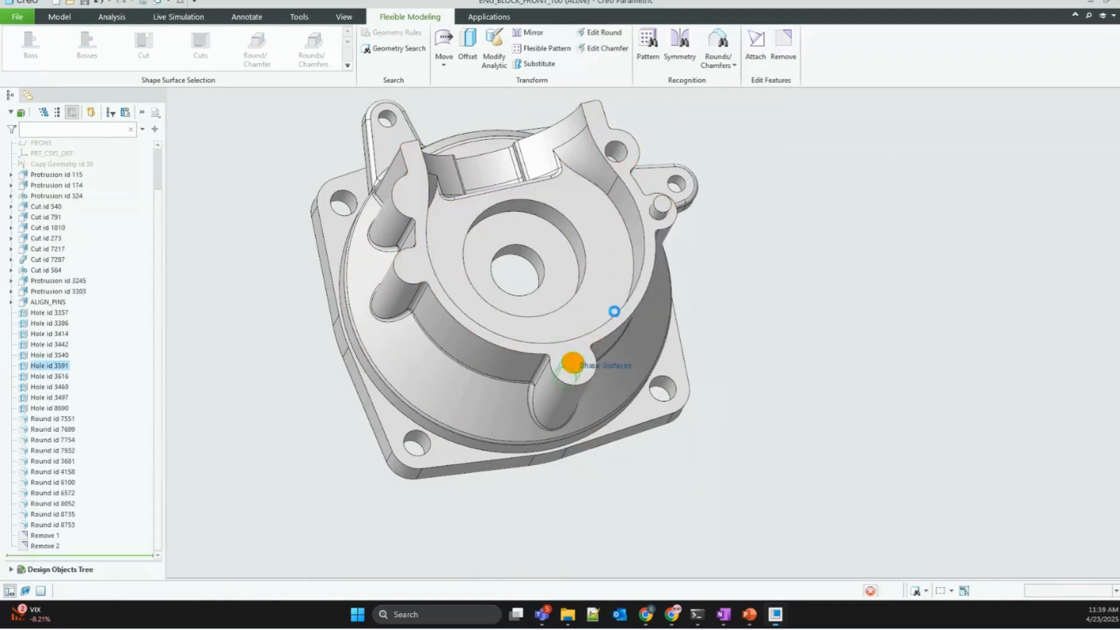
# Step: Select the surfaces of the bolt hole near the rim's upper end and remove them with the mapkey qq
pyautogui.click(726, 438)
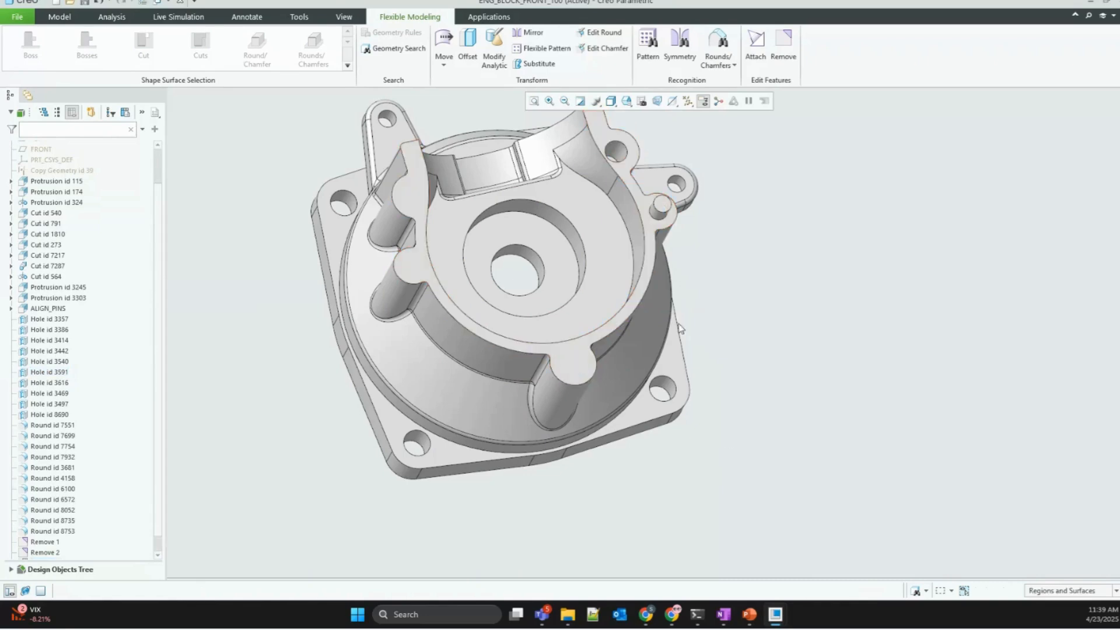
pyautogui.click(622, 154)
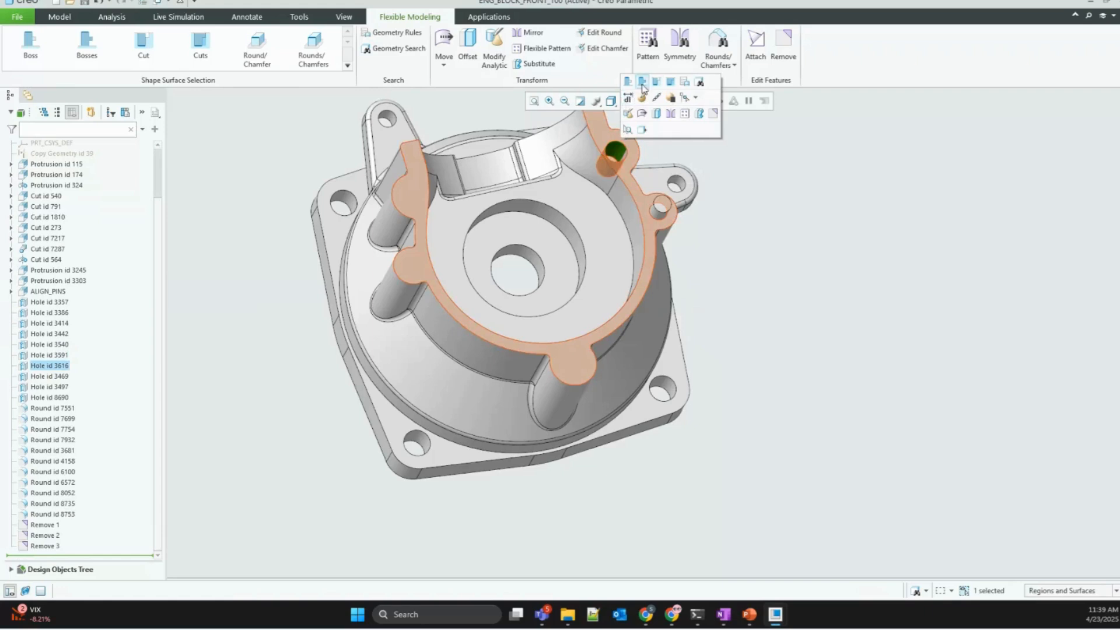
pyautogui.press('q')
pyautogui.press('q')
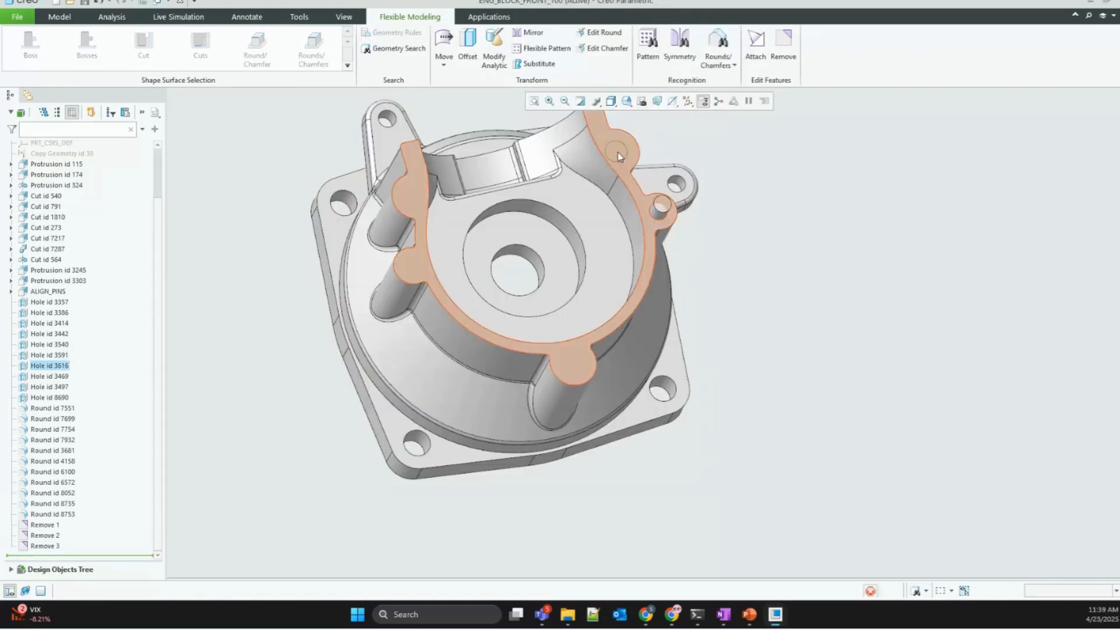
pyautogui.click(664, 217)
pyautogui.press('Delete')
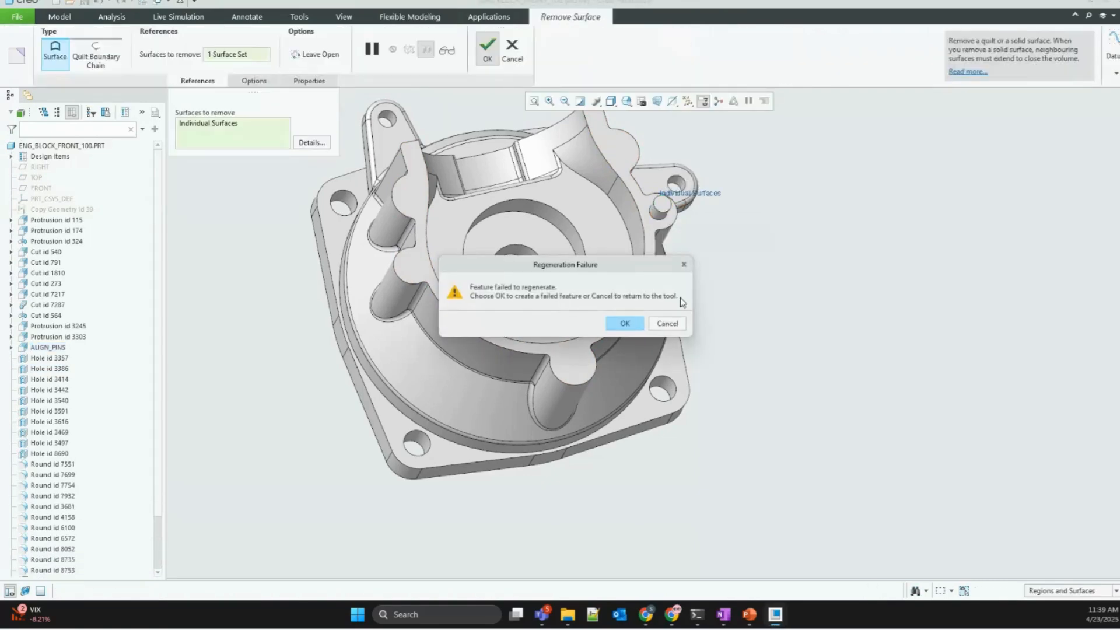
pyautogui.click(667, 324)
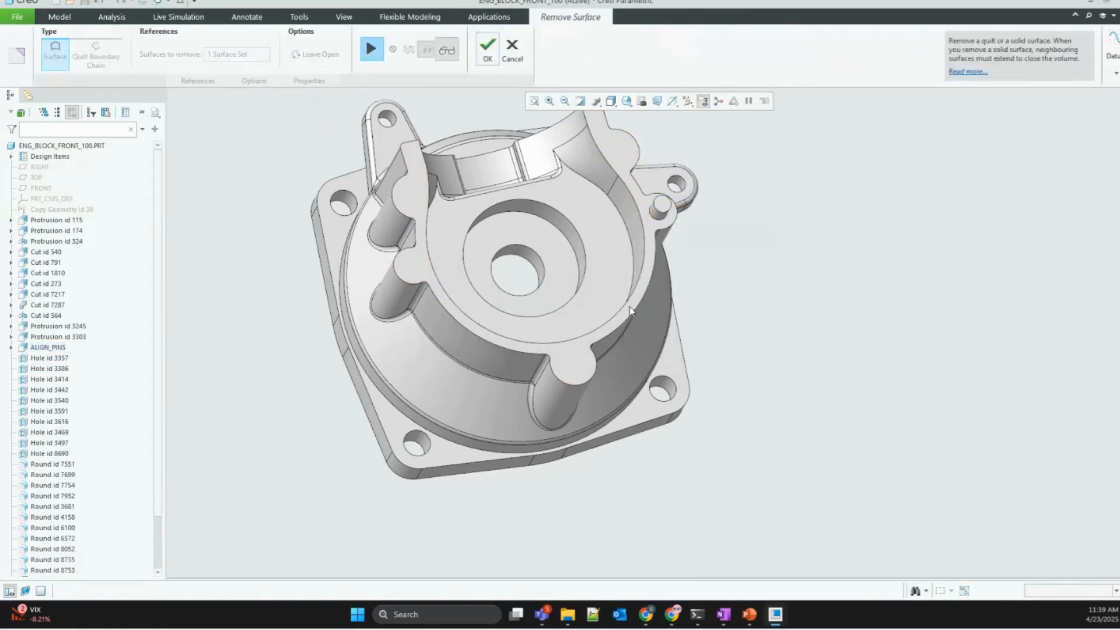
pyautogui.click(512, 50)
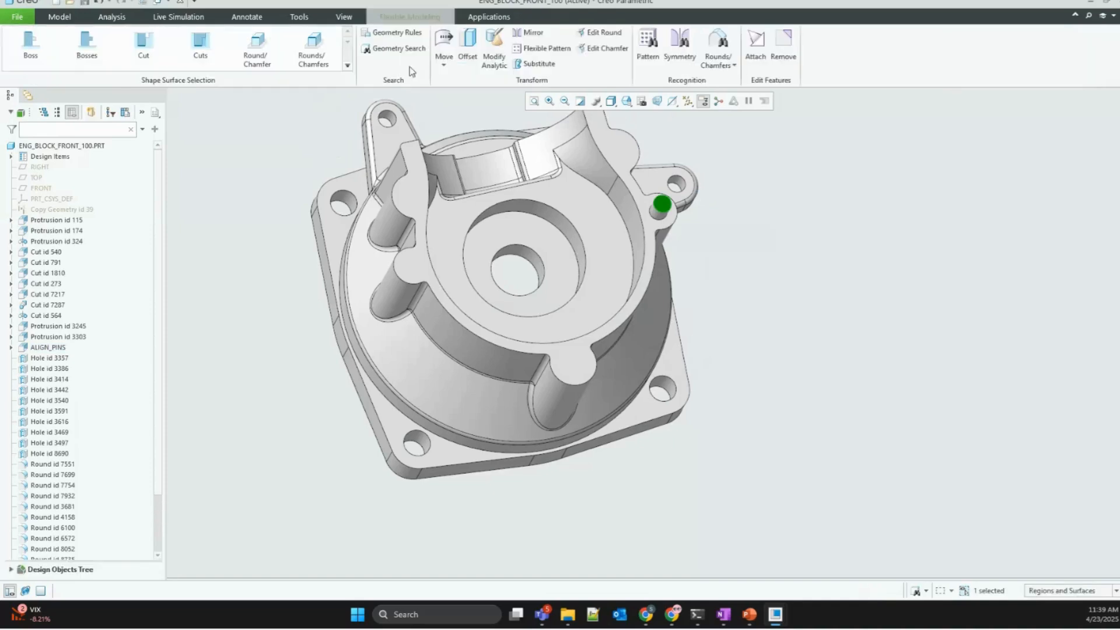
# Step: Select the remaining alignment pin's surfaces starting from its cylindrical side, remove them, and clear the selection
pyautogui.click(659, 217)
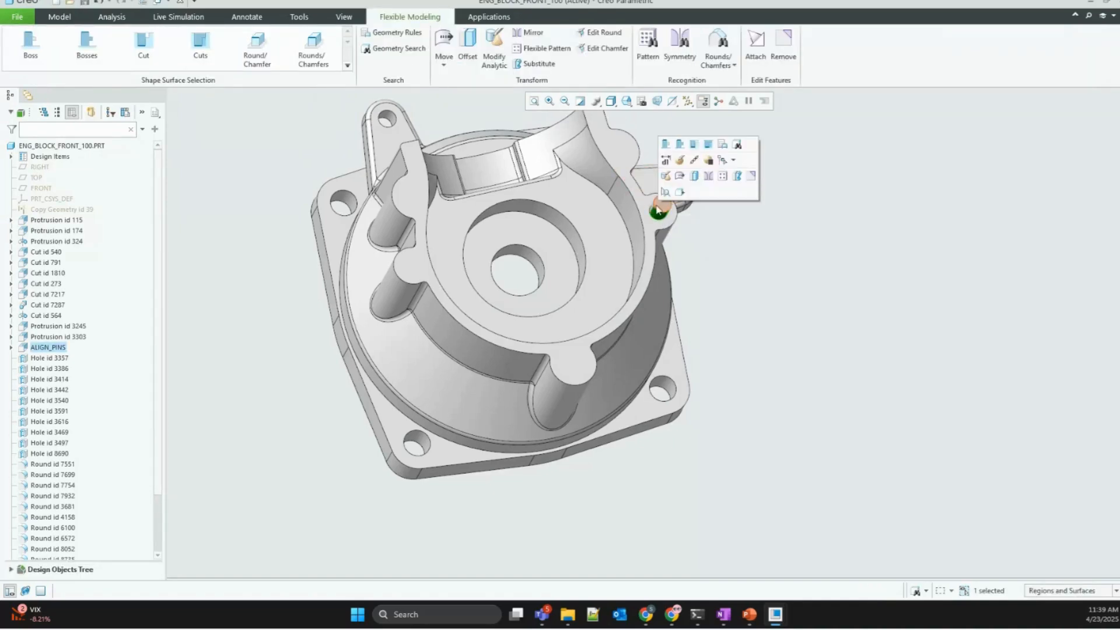
pyautogui.click(647, 208)
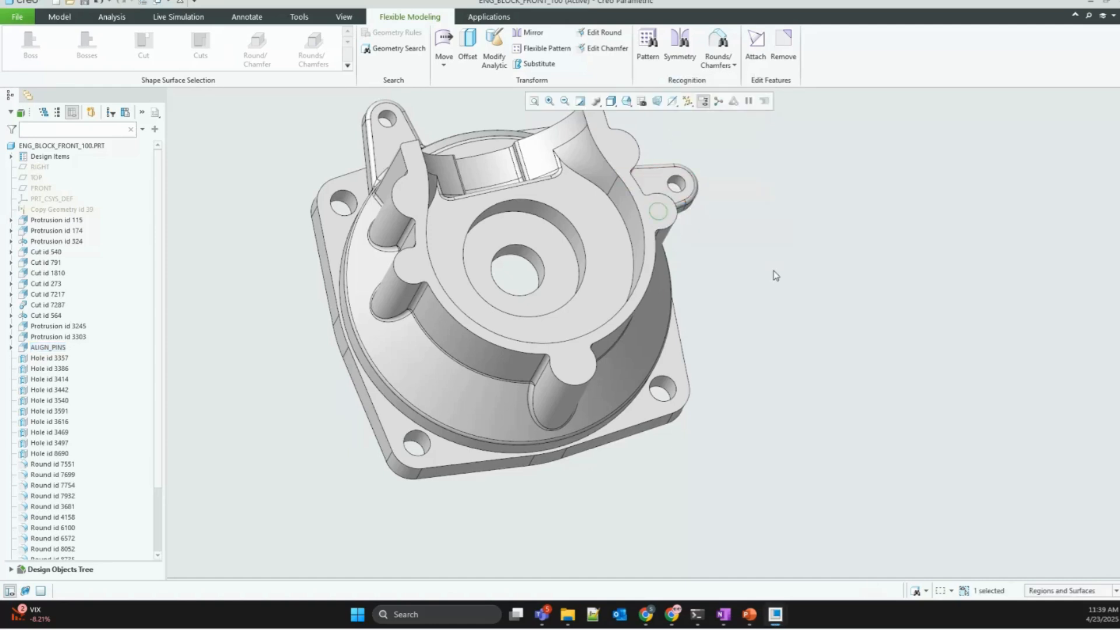
pyautogui.click(772, 316)
# Step: View the editing commands offered for the central bore's cut surface, clear the selection, and switch to PowerPoint
pyautogui.keyDown('shift'); pyautogui.moveTo(550, 227); pyautogui.dragTo(622, 283, button='middle'); pyautogui.keyUp('shift')
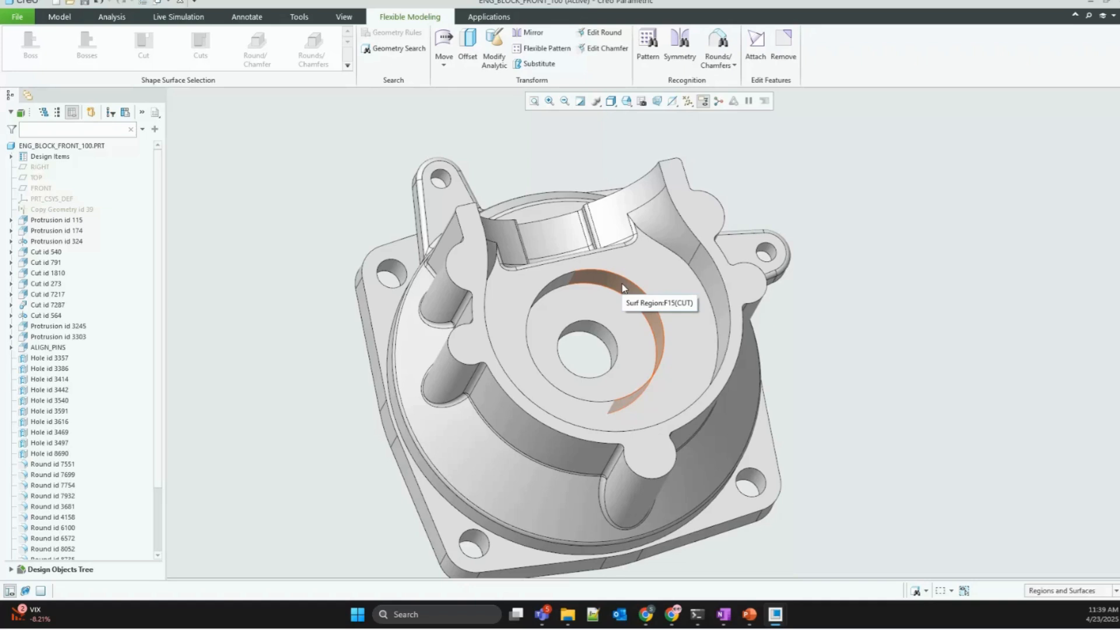
pyautogui.click(603, 280)
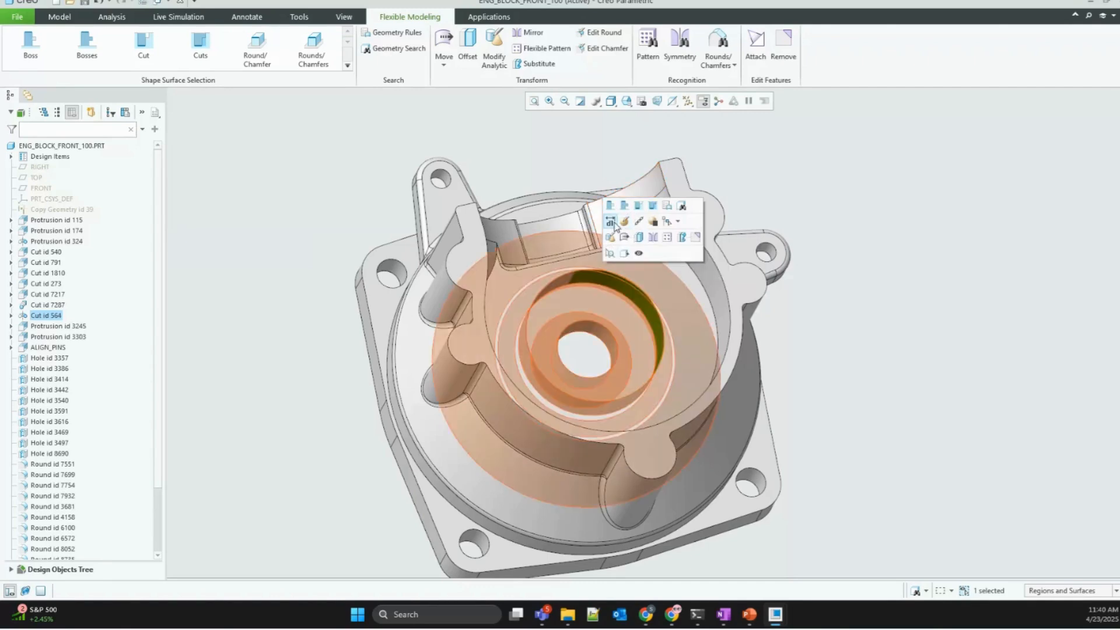
pyautogui.click(800, 331)
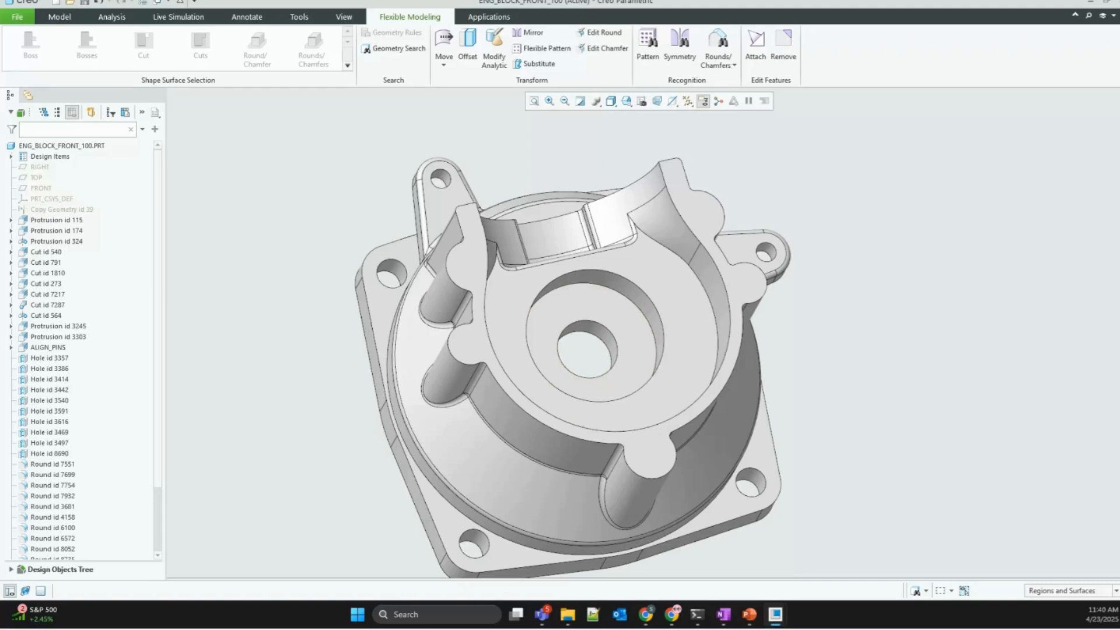
pyautogui.hotkey('alt', 'Tab')
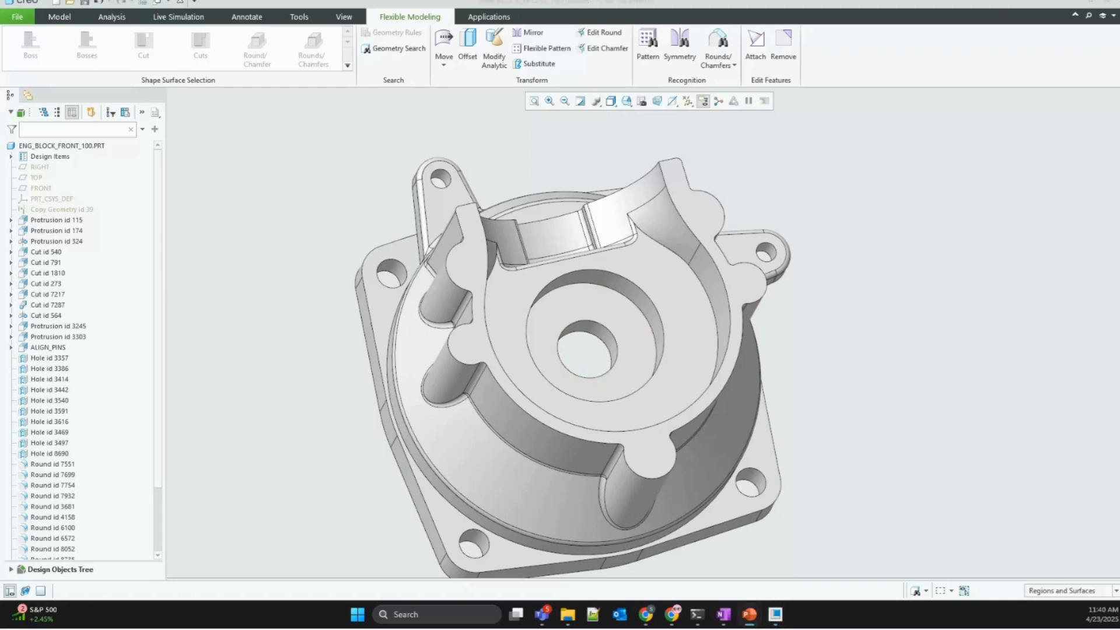